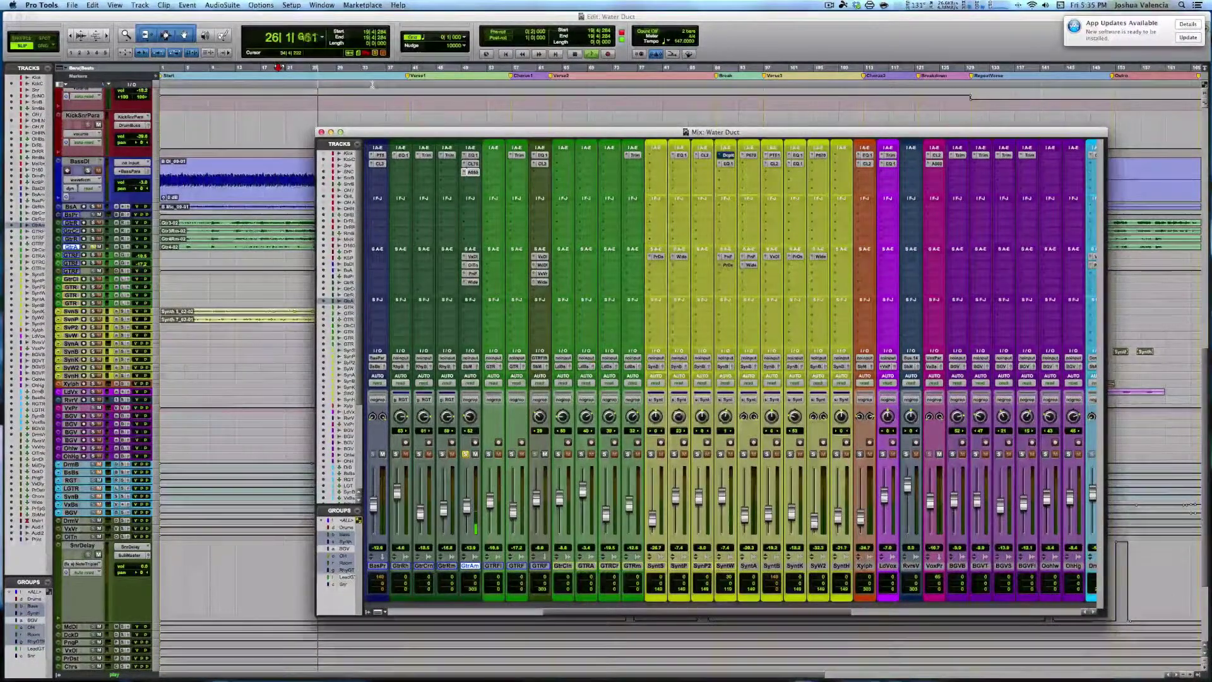
Stop playback and take the highlighted GtrAm guitar channel out of solo in the mixer.
key(space)
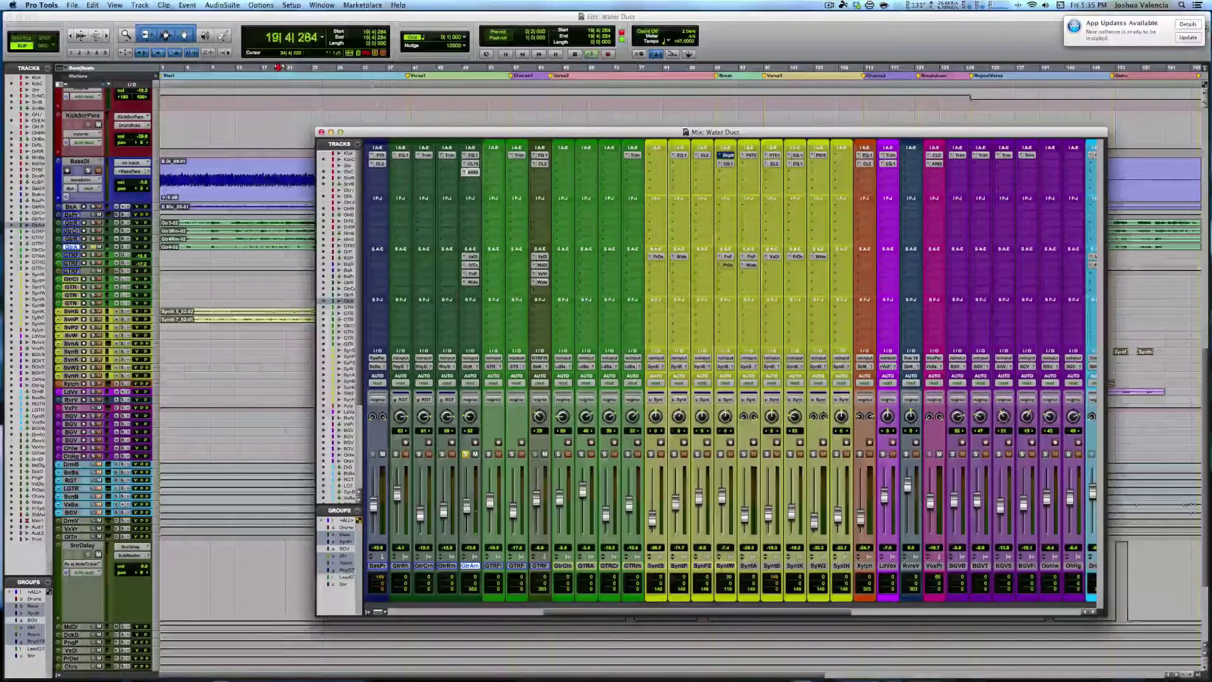
click(465, 454)
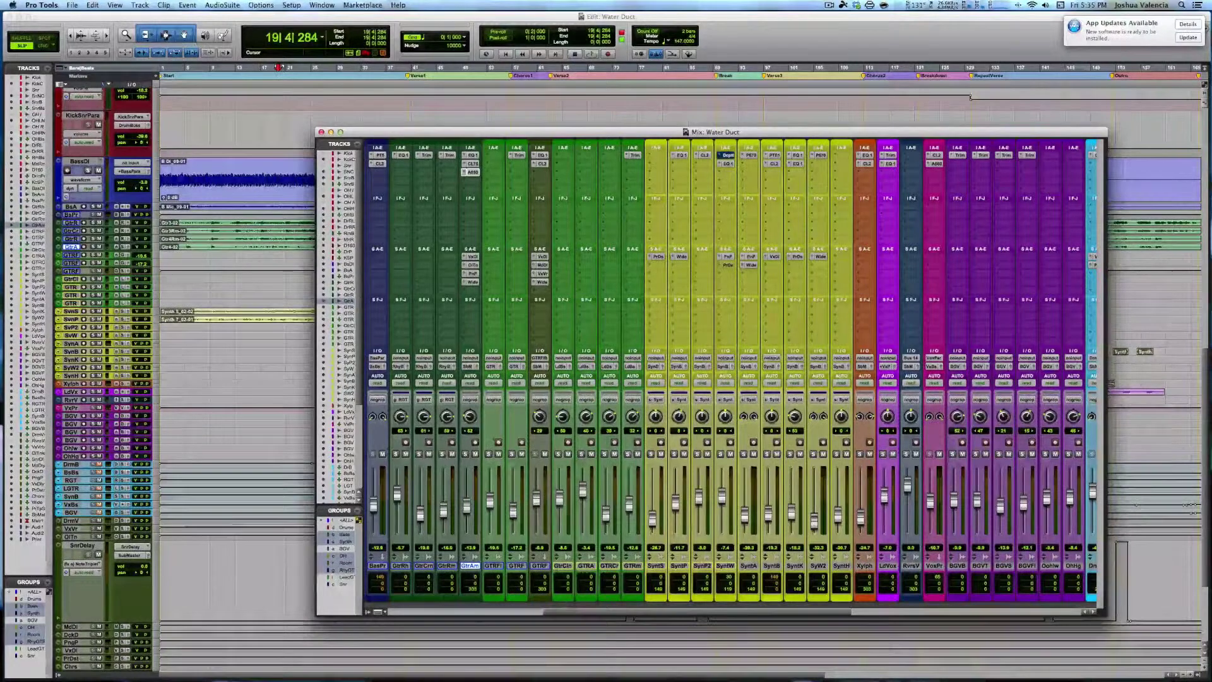
scroll(725, 366, right, 1)
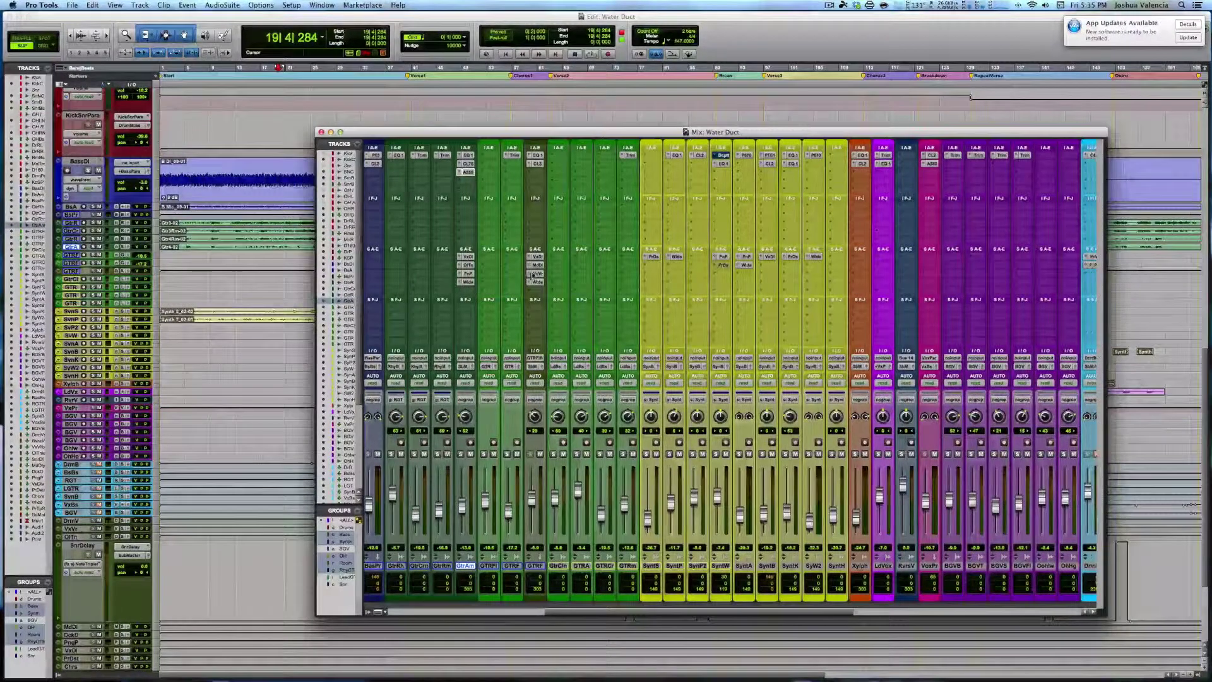
Move the mixer aside and listen to the short guitar clips in Chorus1, just before Verse2.
drag(398, 132, 463, 109)
scroll(248, 266, down, 2)
scroll(248, 267, right, 3)
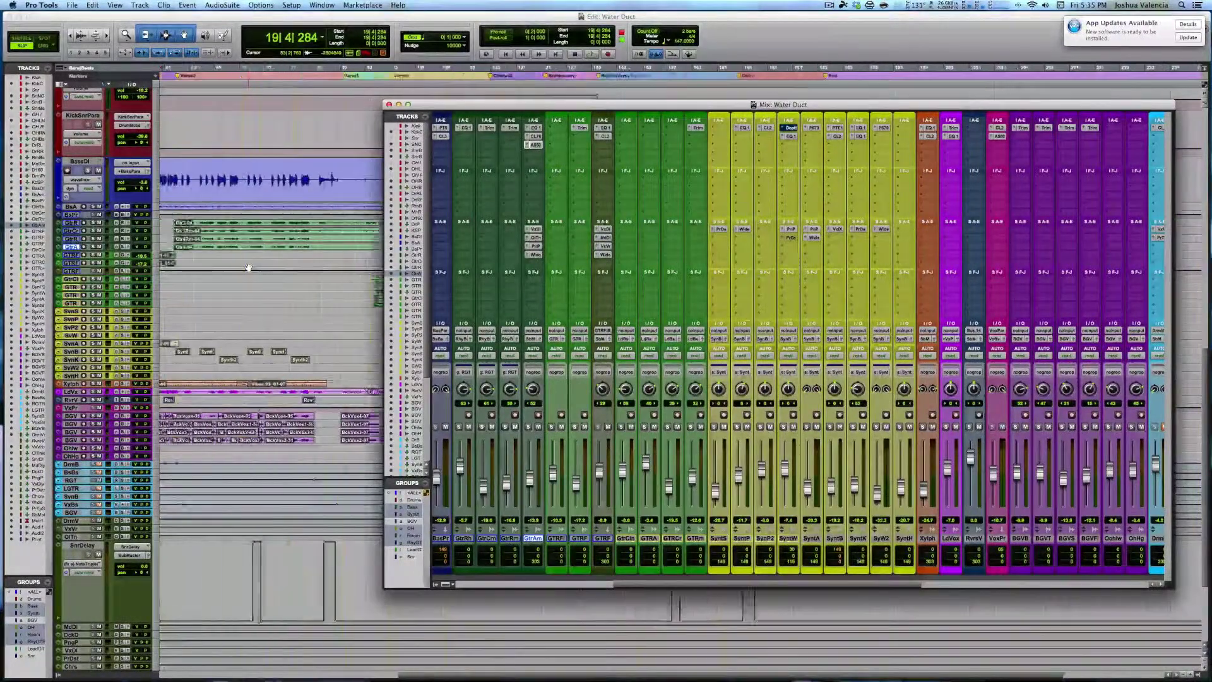
click(190, 259)
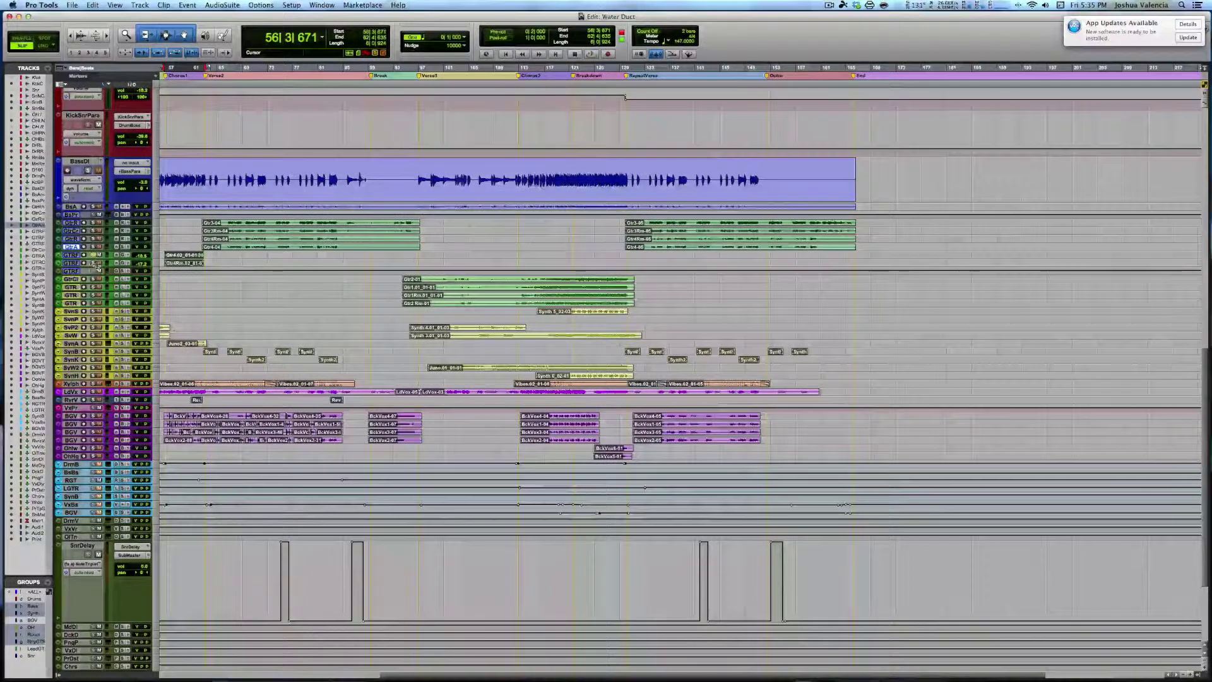
key(space)
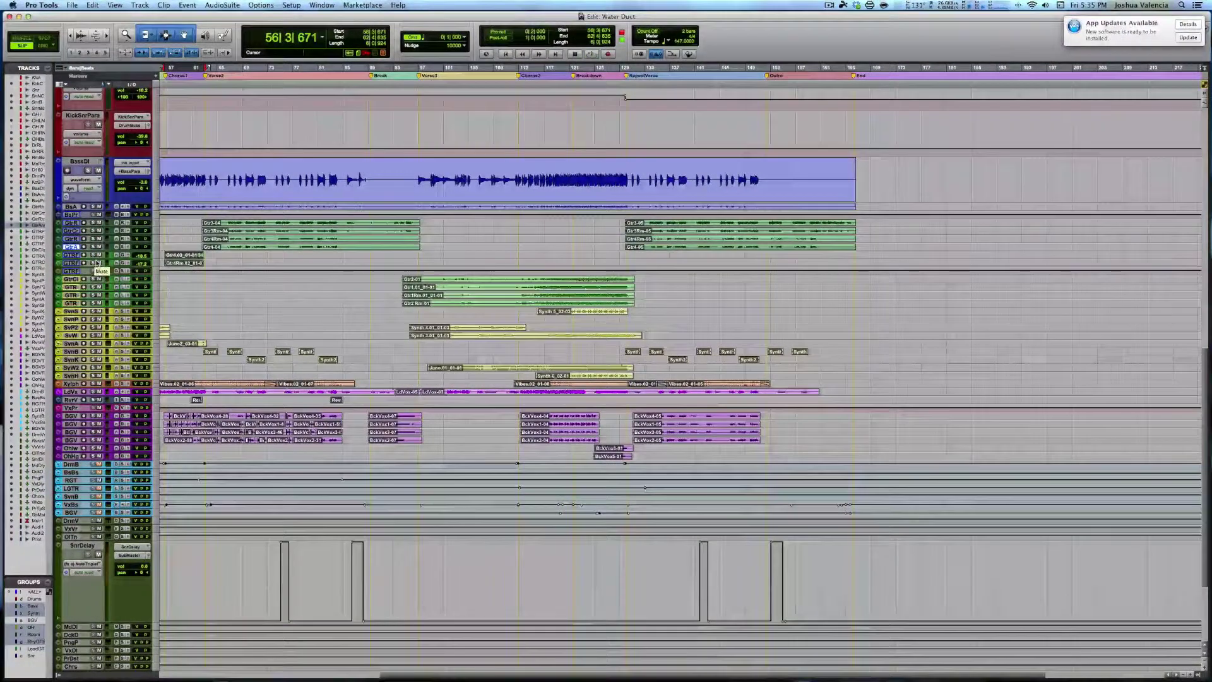
Bring up the mixer and inspect the EQ and CLA-76 compressor inserts on the GtrAm channel.
key(super+equal)
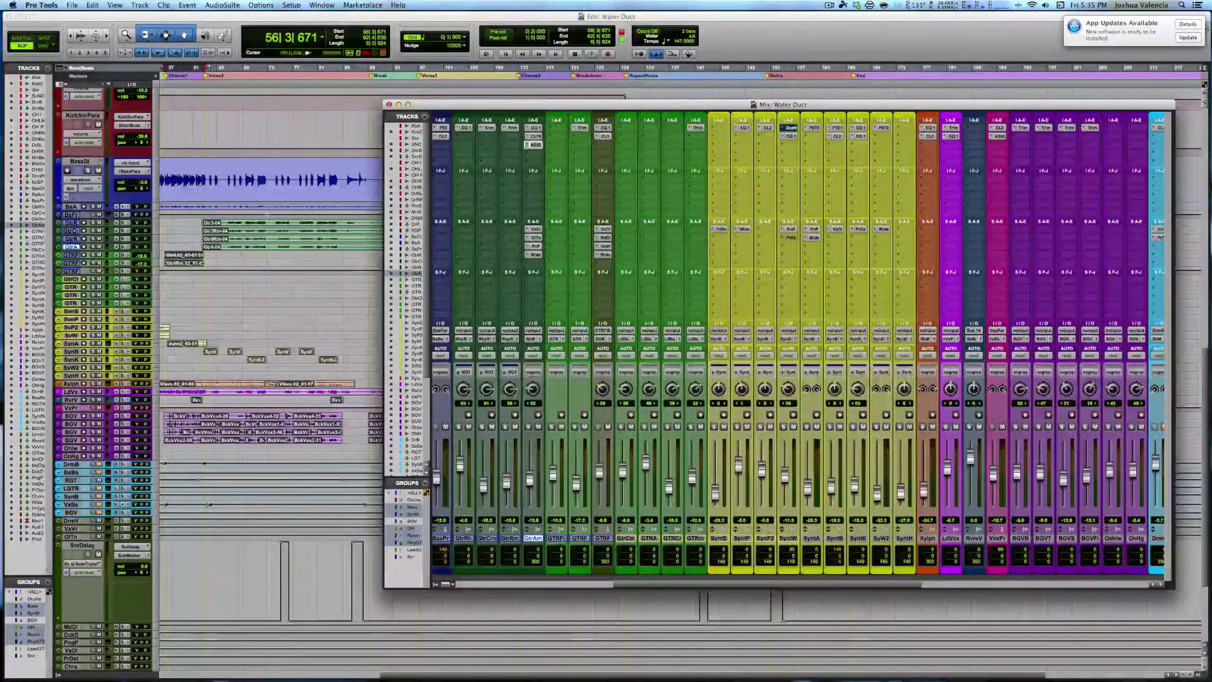
click(537, 128)
click(535, 137)
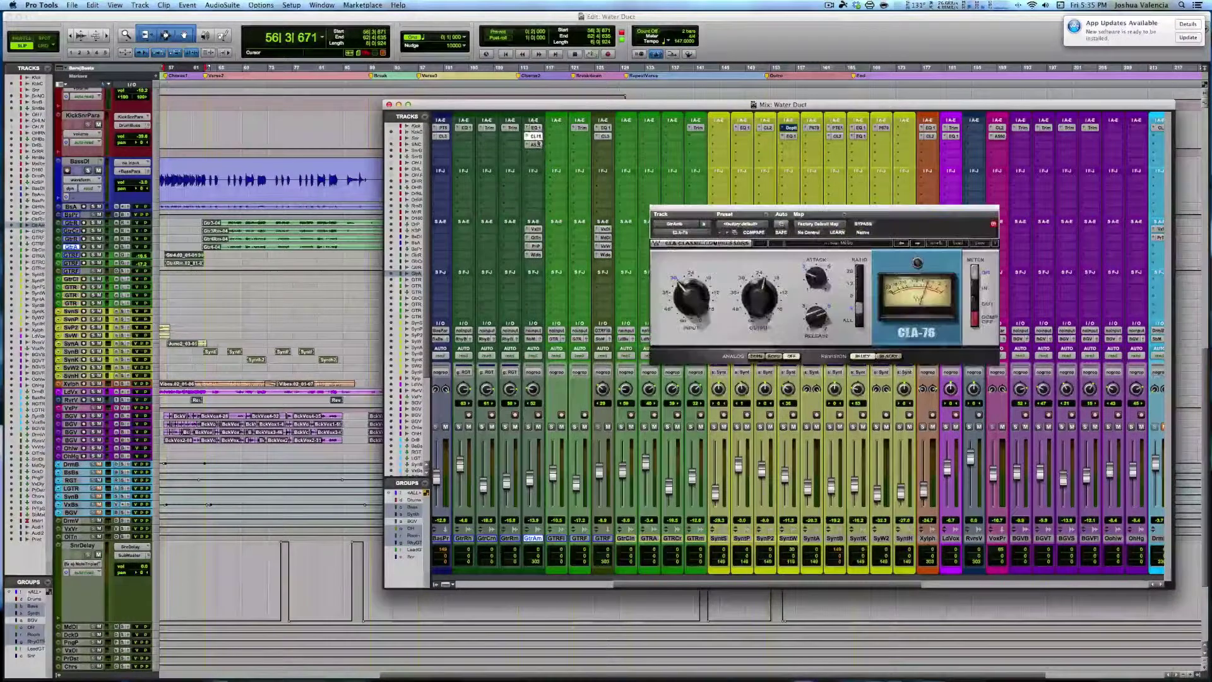
Inspect the EQ, CLA-3A compressor and MedDelay send on the GTRF bus channel, then close their windows.
click(604, 128)
click(607, 137)
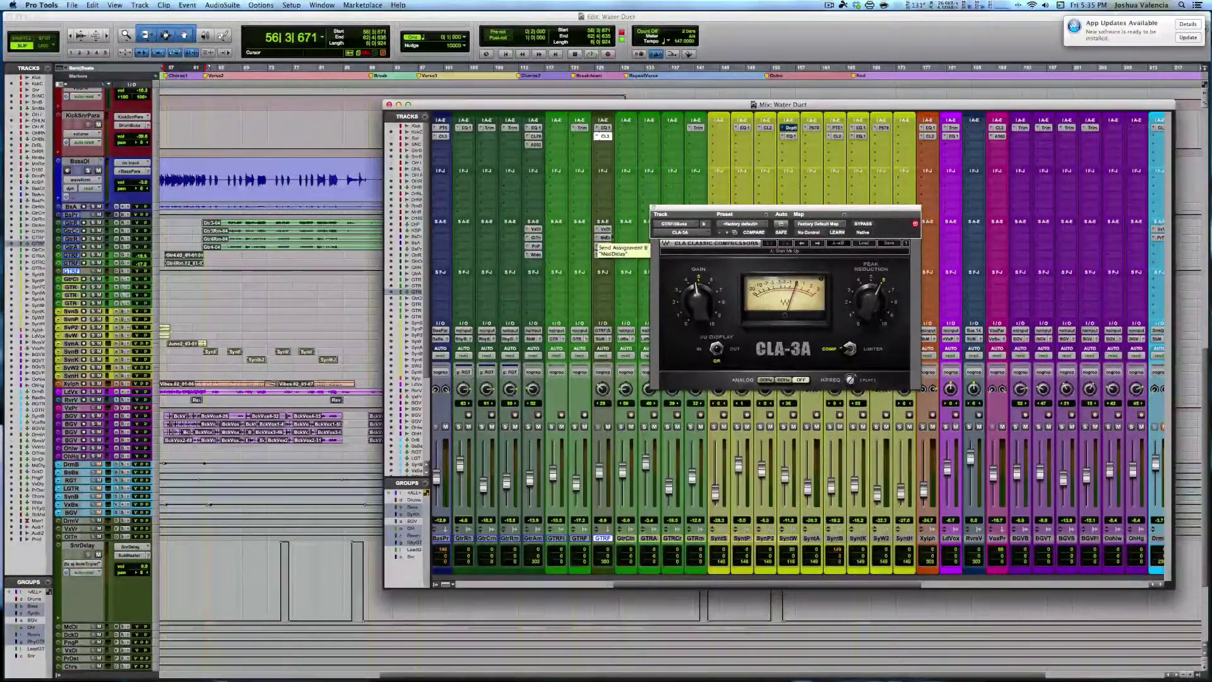
click(604, 238)
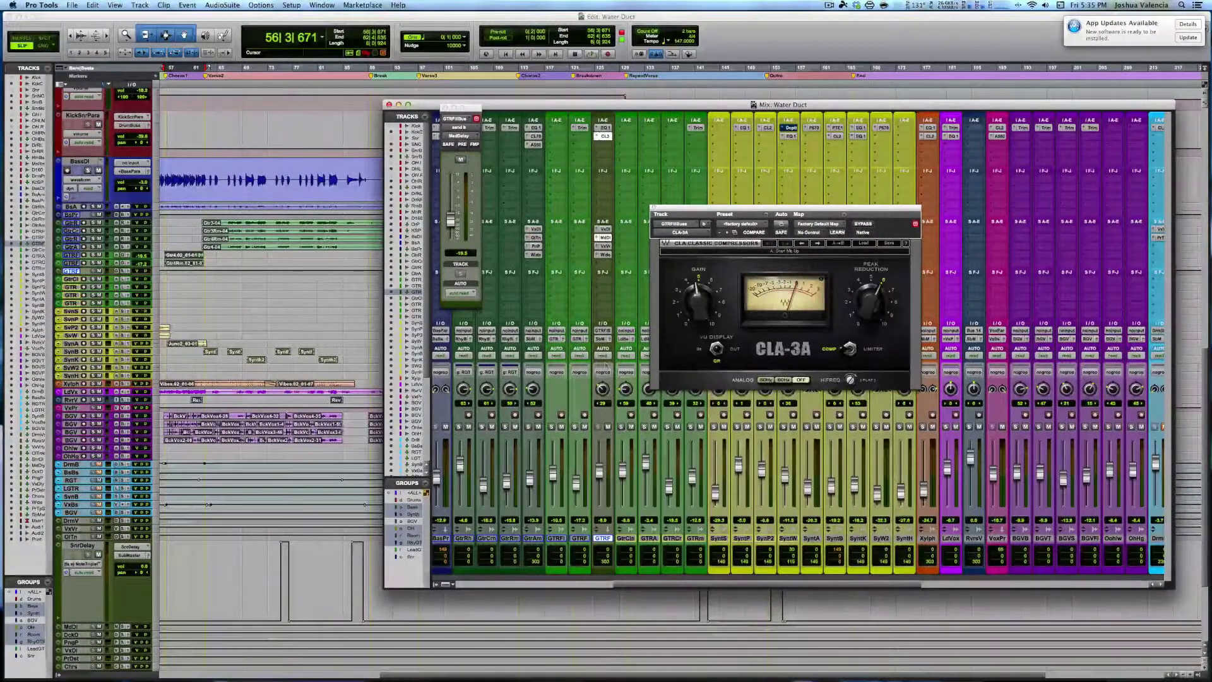
mouse_move(736, 583)
mouse_down()
mouse_move(926, 595)
mouse_move(721, 587)
mouse_up()
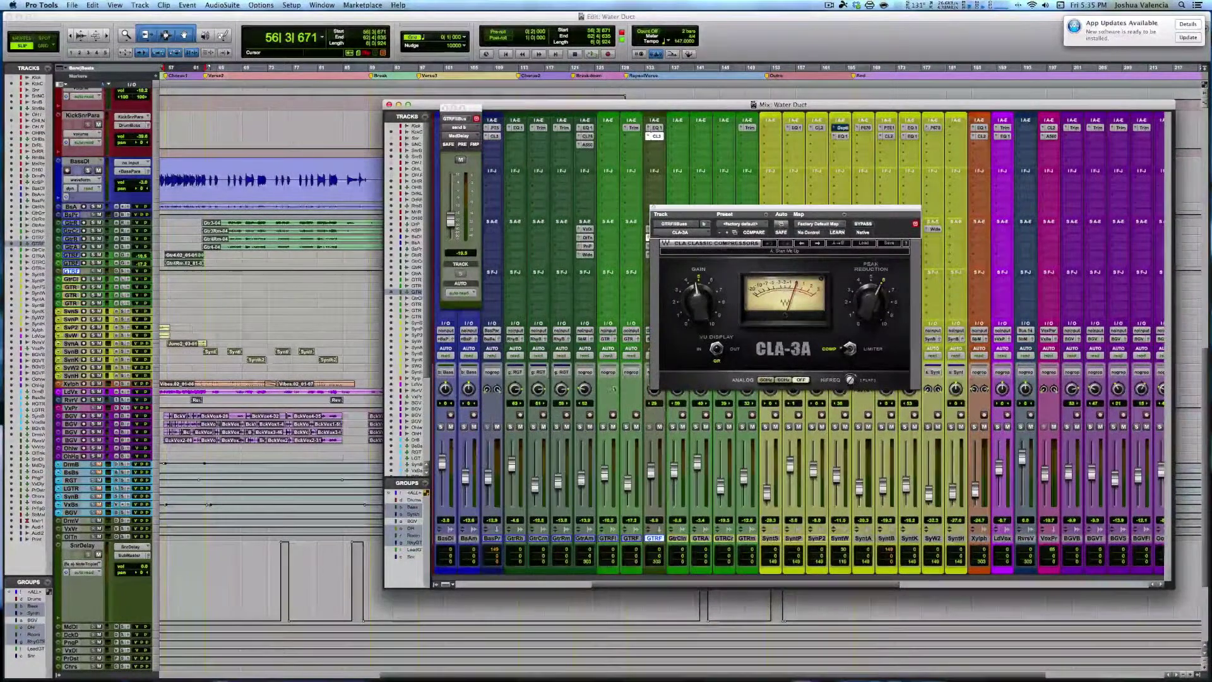
drag(757, 208, 819, 204)
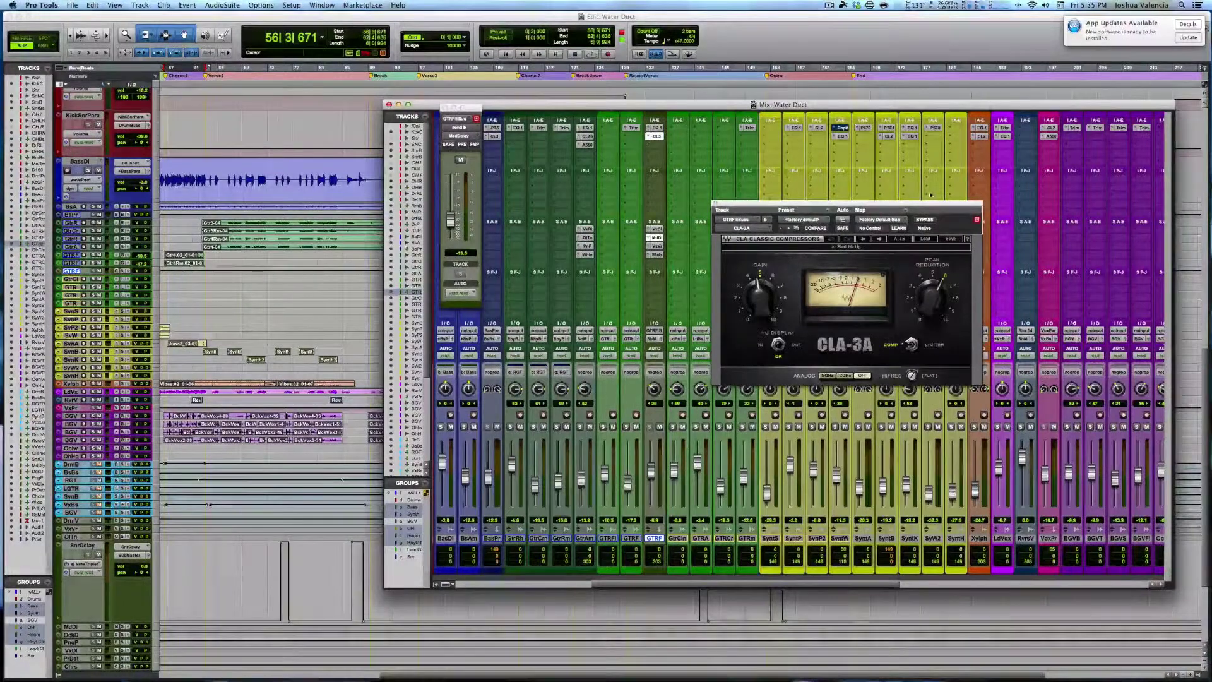
click(715, 205)
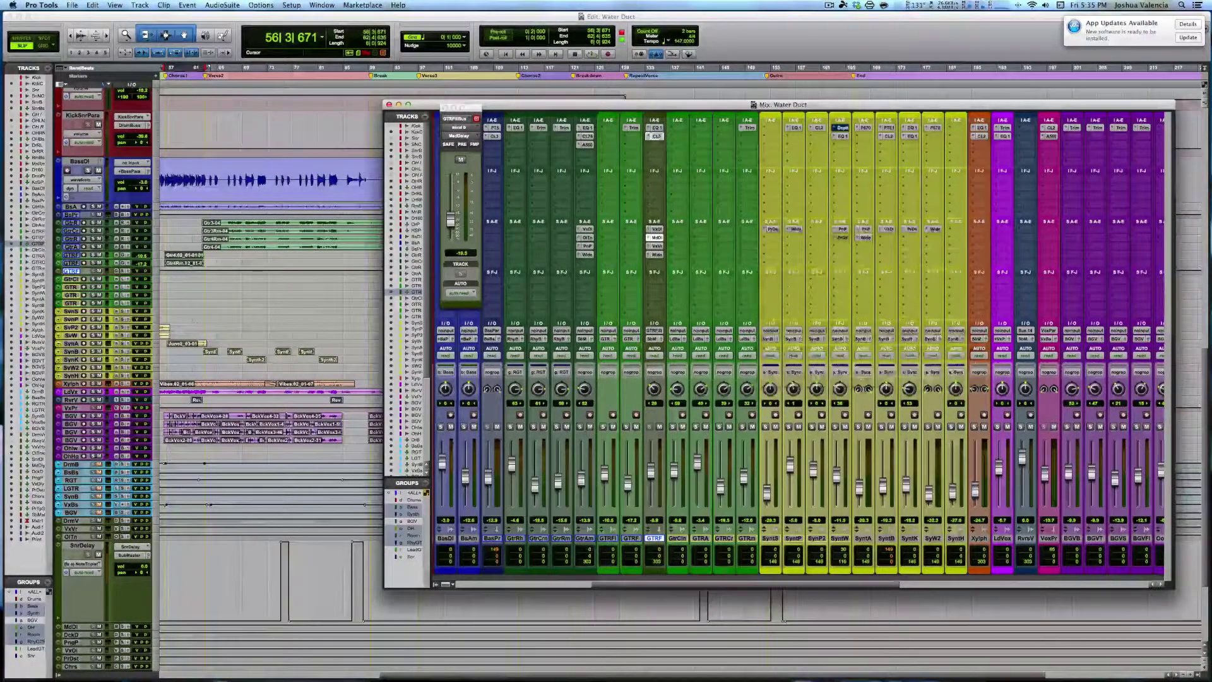
click(444, 107)
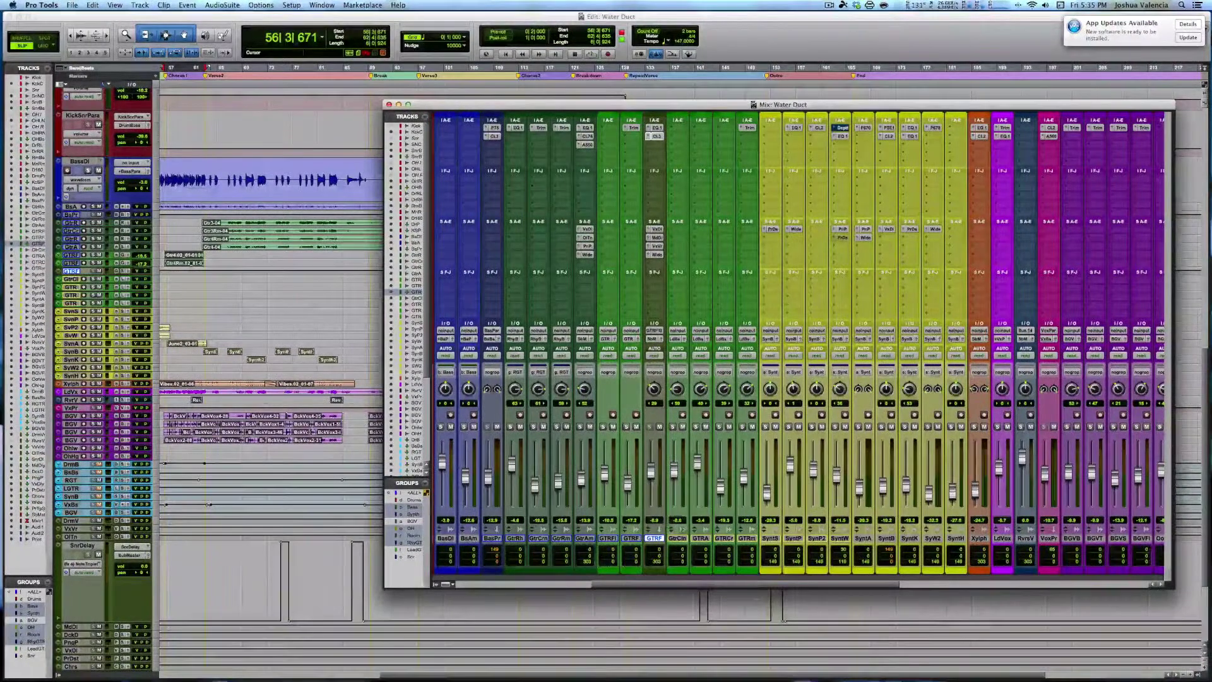
Listen to the guitar clips that start around Verse3, first from the verse and then from Chorus2.
drag(755, 584, 768, 584)
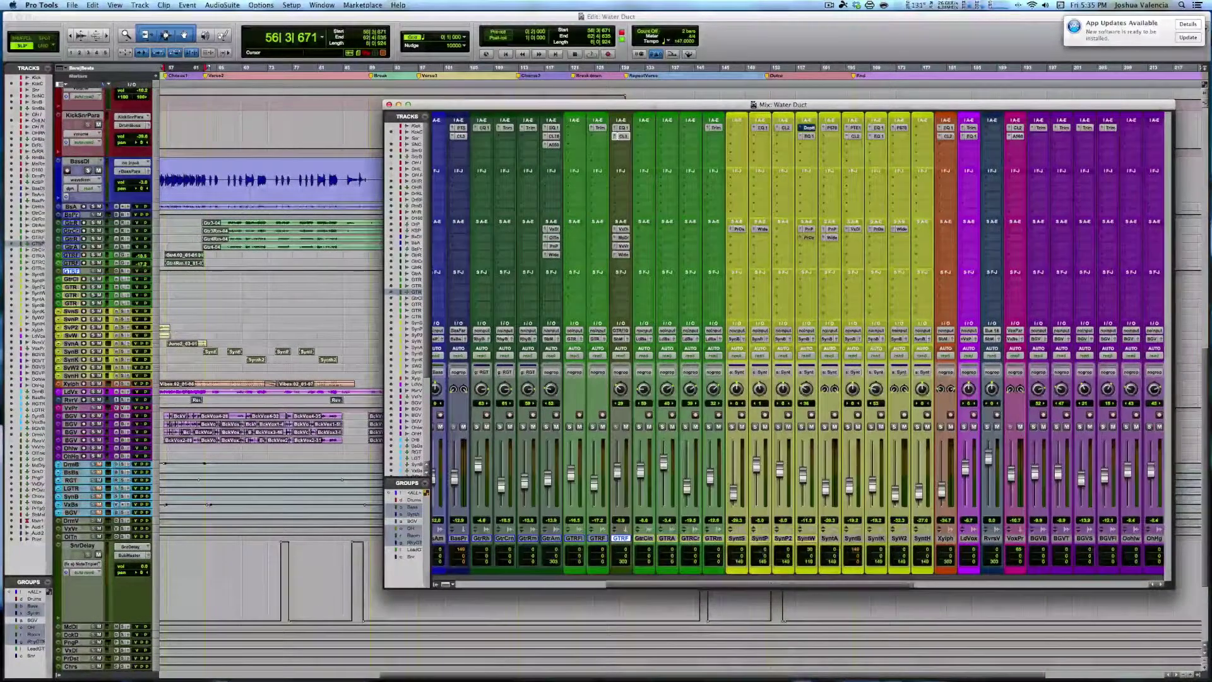
drag(670, 108, 540, 447)
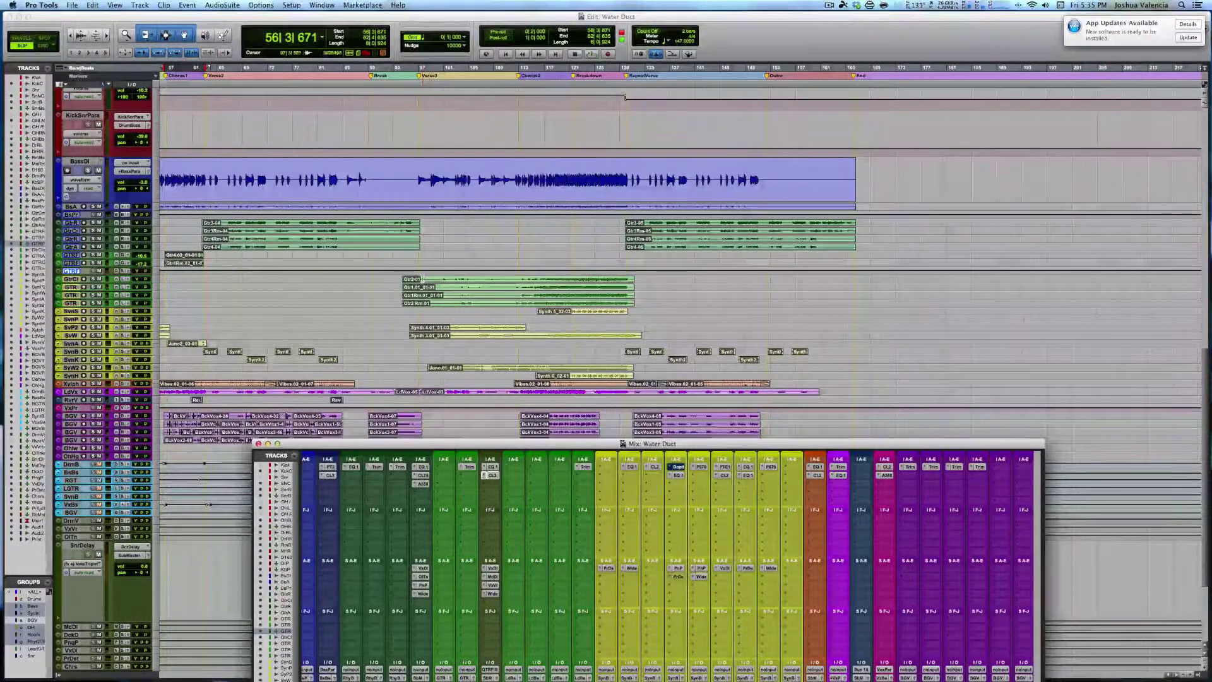
click(433, 284)
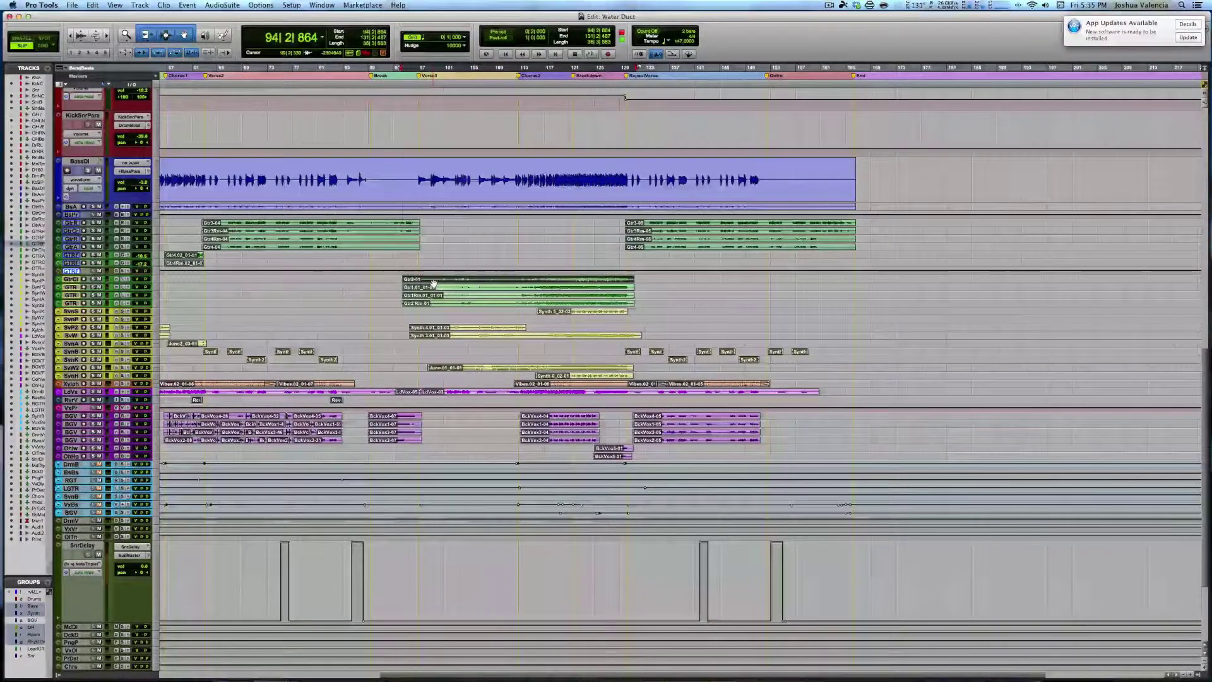
key(space)
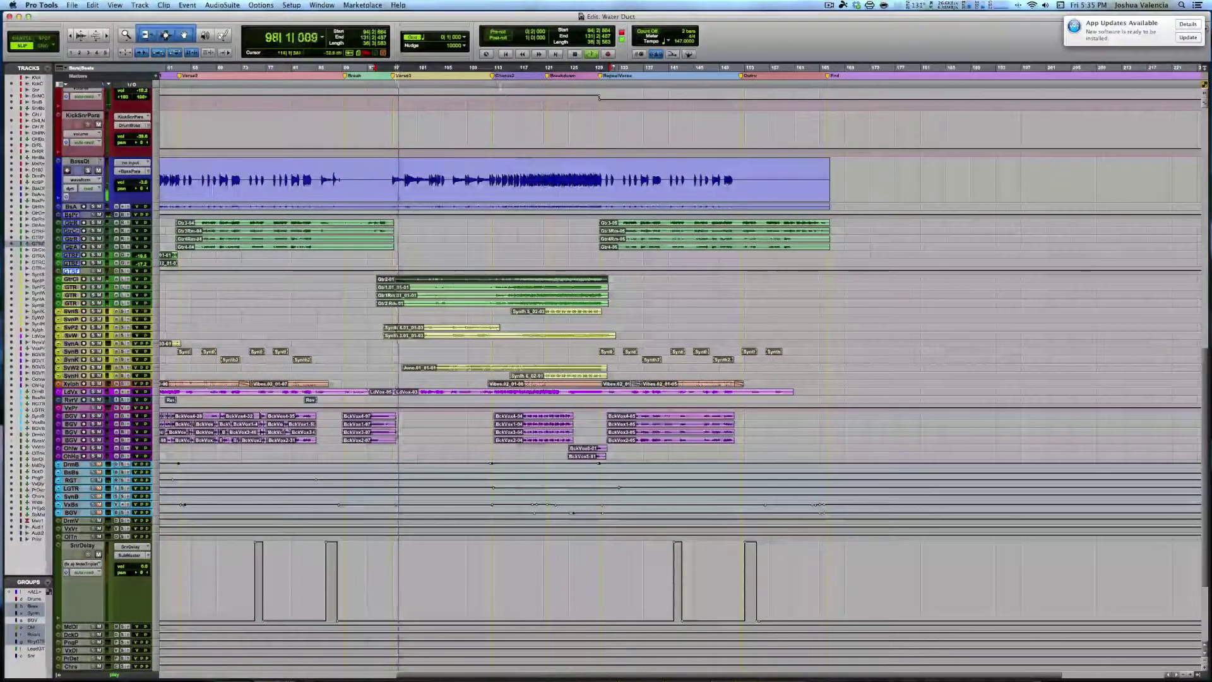
click(493, 85)
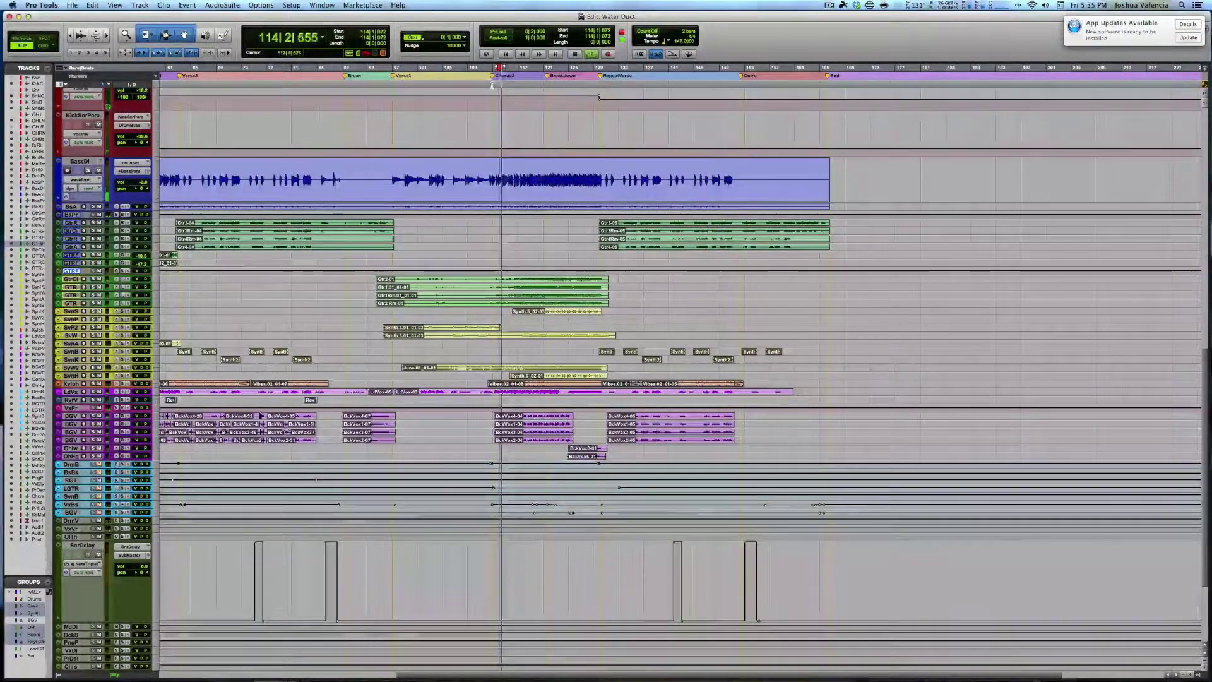
key(space)
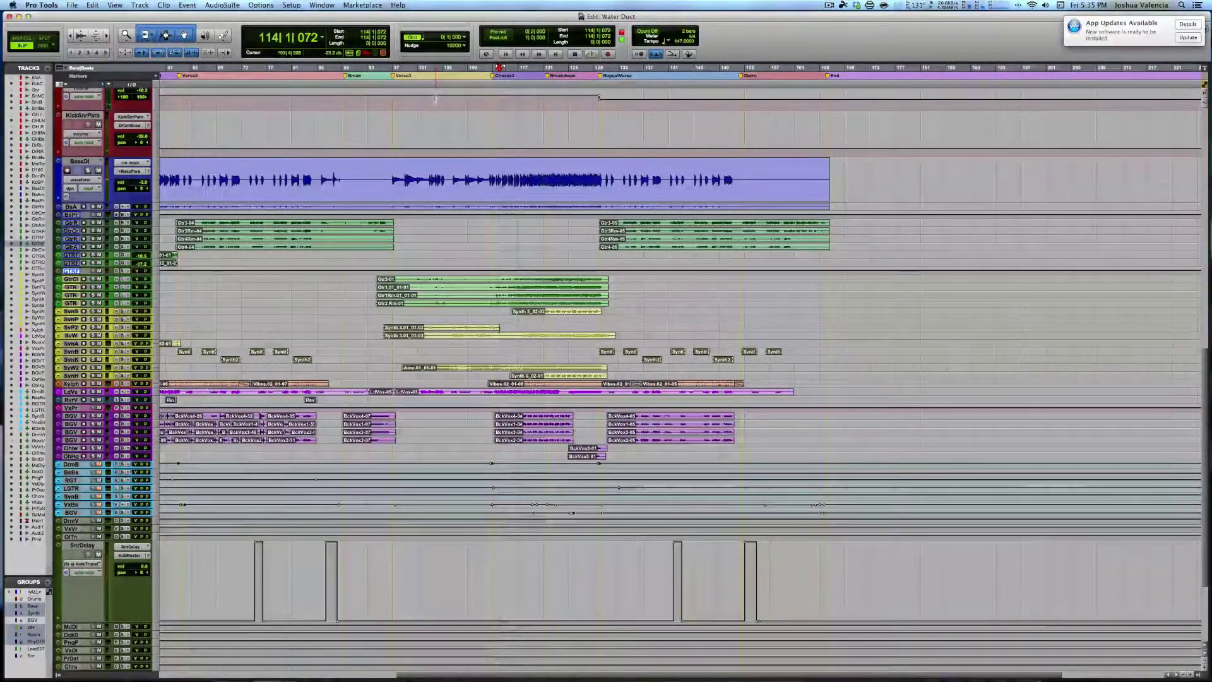
Bring the mixer's instrument bus channels into view and play the song from Chorus2.
key(super+equal)
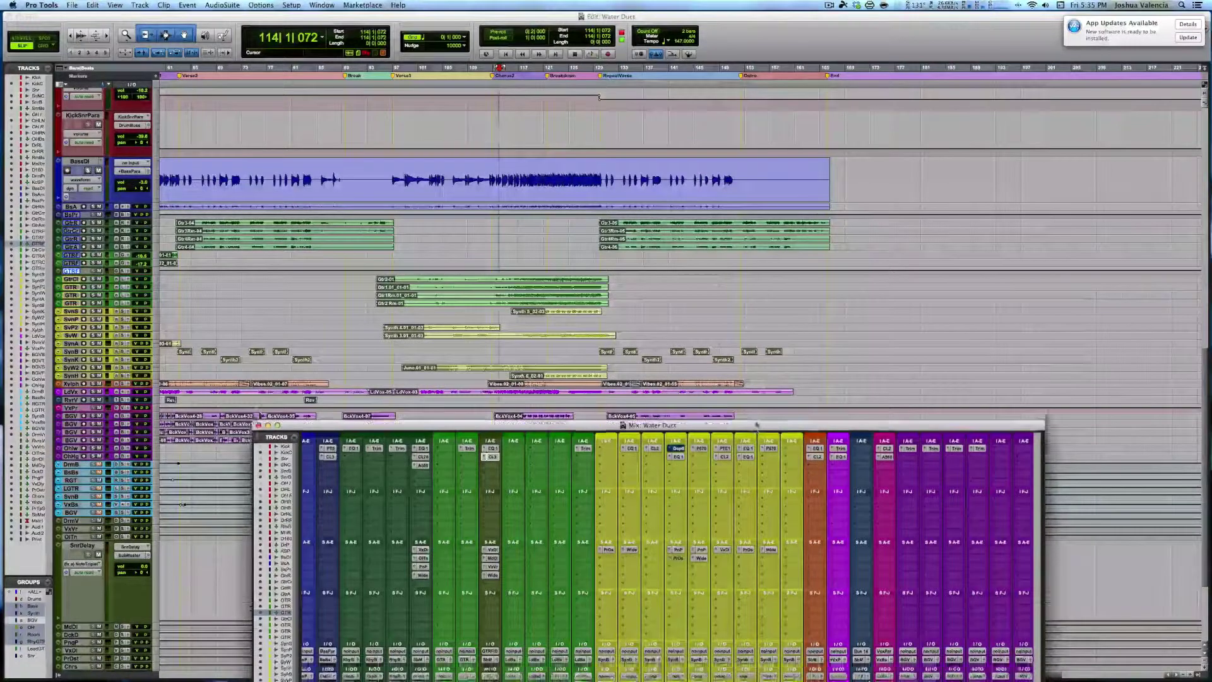
double_click(755, 450)
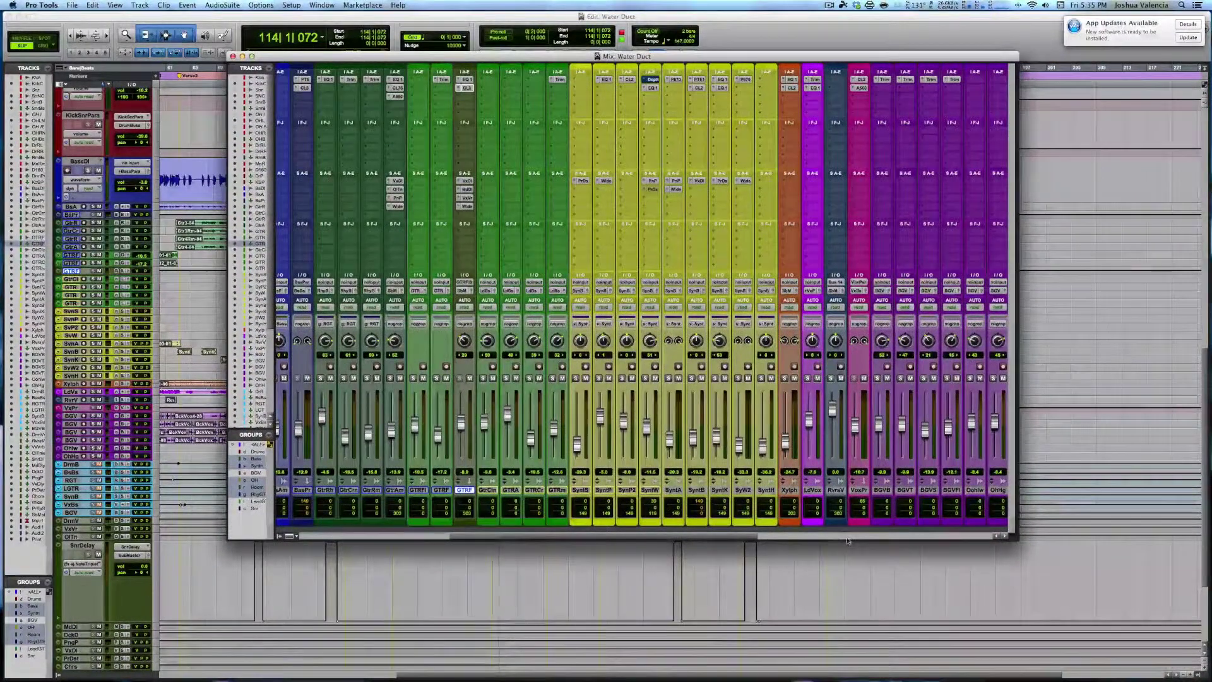
scroll(848, 540, right, 10)
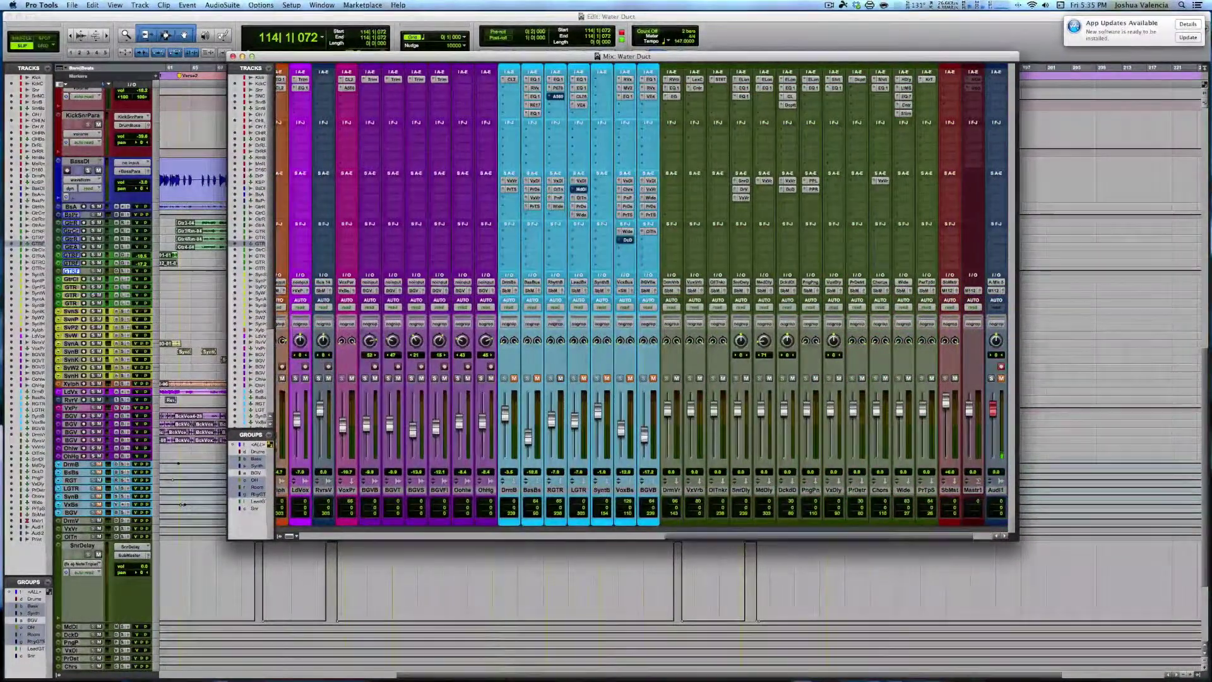
key(space)
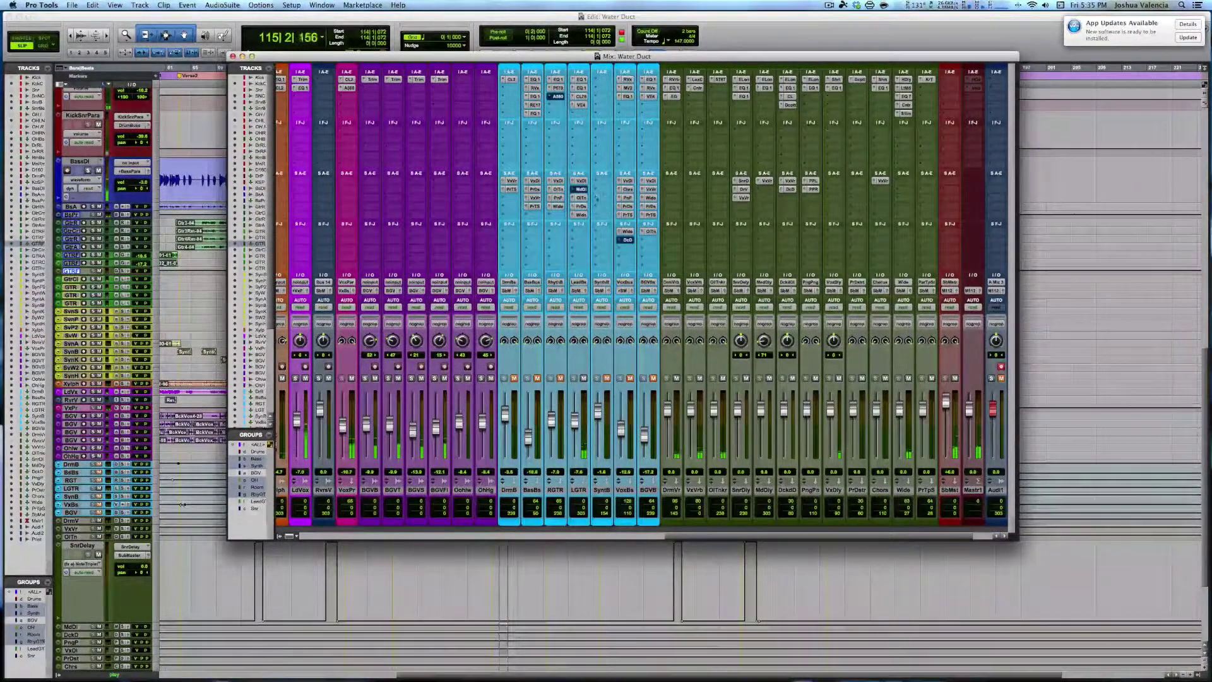
Move the mixer out of the way, play from the start of Verse3 and stop.
drag(586, 58, 922, 219)
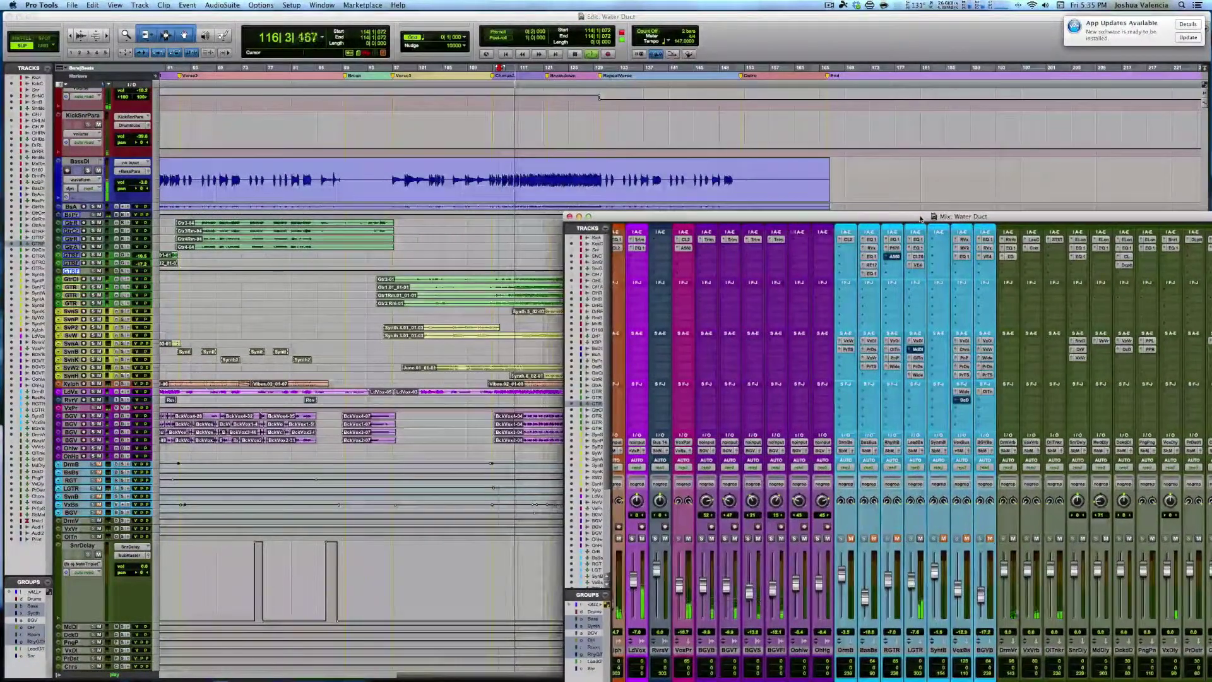
click(390, 86)
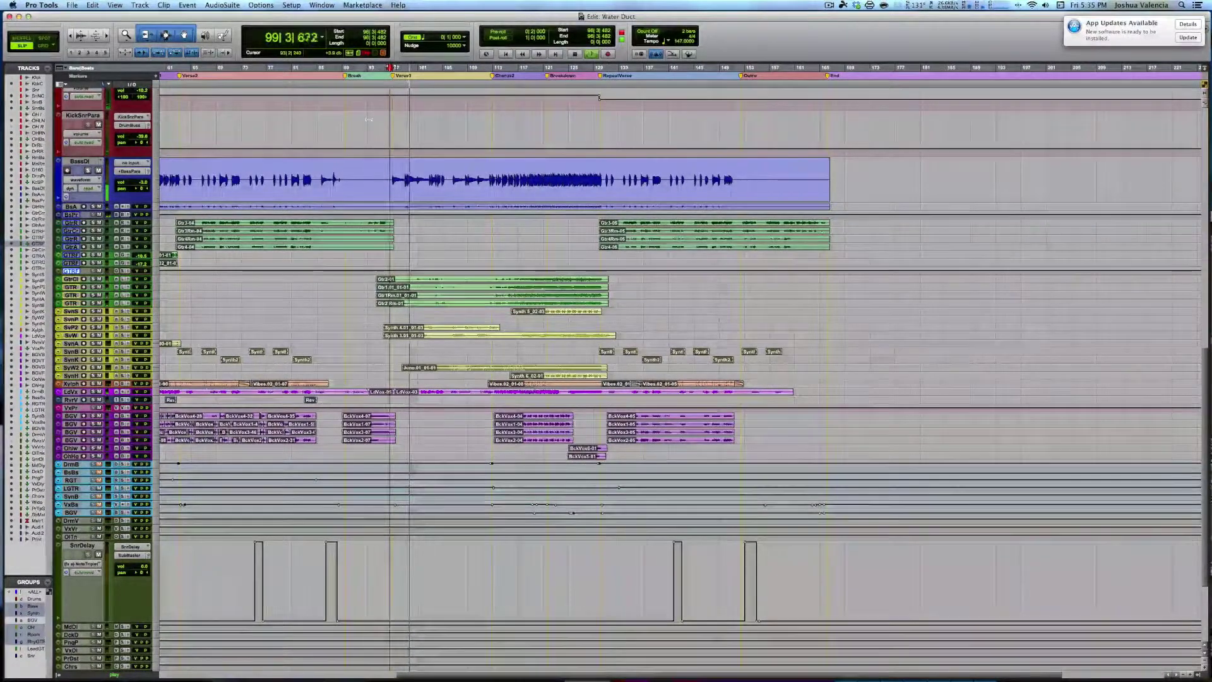
key(space)
Reposition the mixer to show the blue bus channels and toggle solo on the bass bus.
key(super+equal)
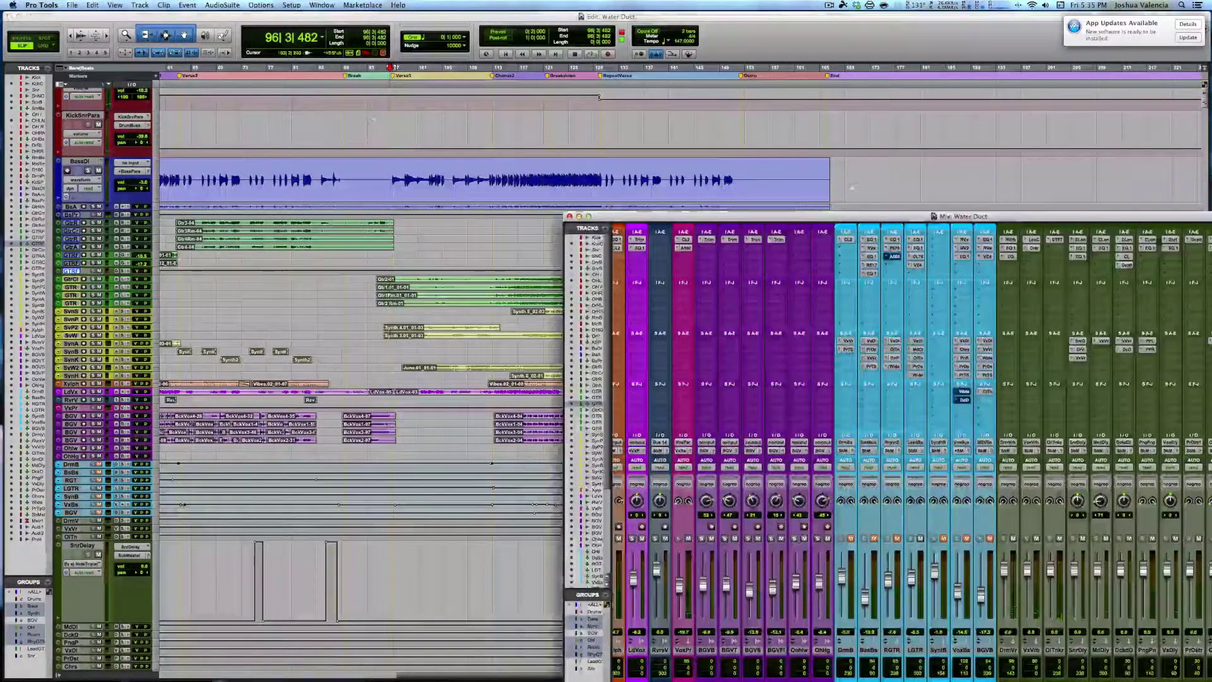
drag(862, 217, 687, 102)
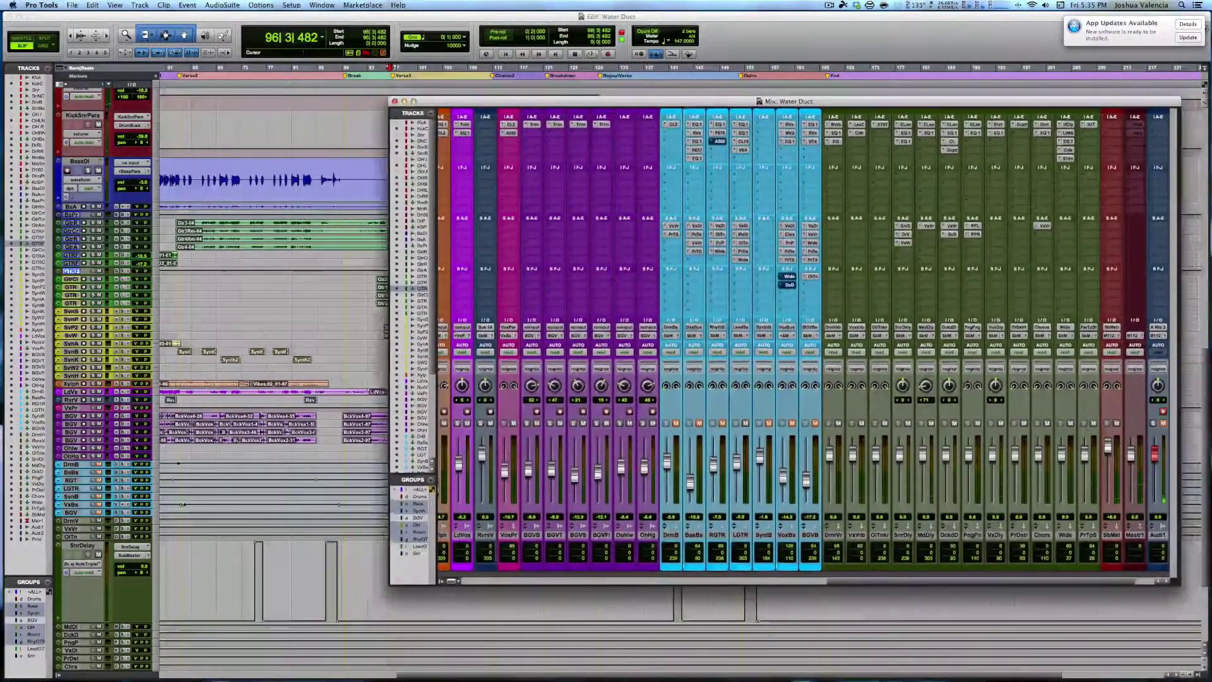
scroll(836, 578, left, 5)
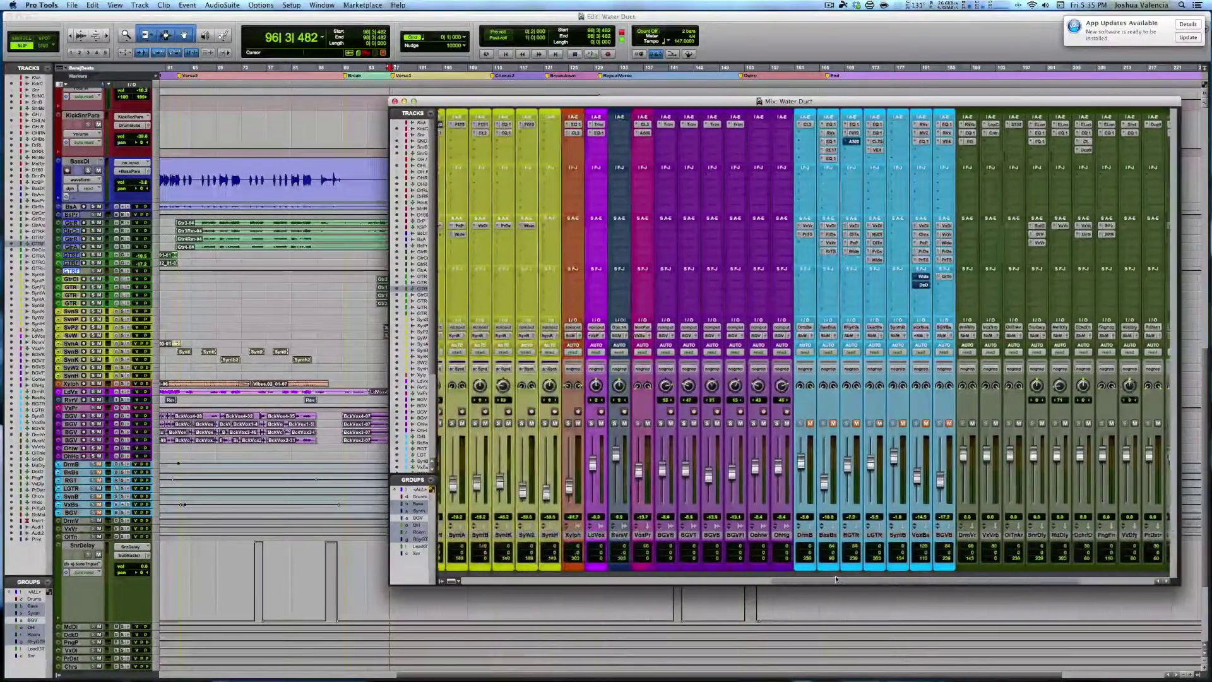
click(827, 423)
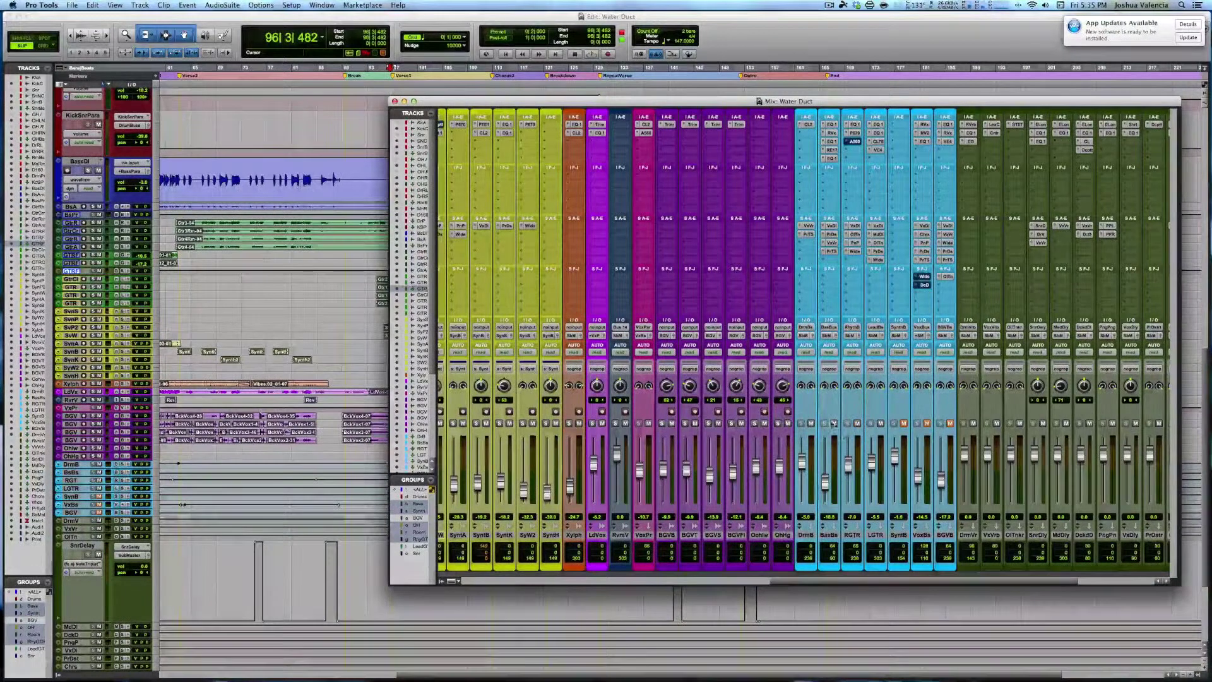
Review the two one-band EQs and the CLA-76 compressor inserted on the lead guitar bus.
click(876, 124)
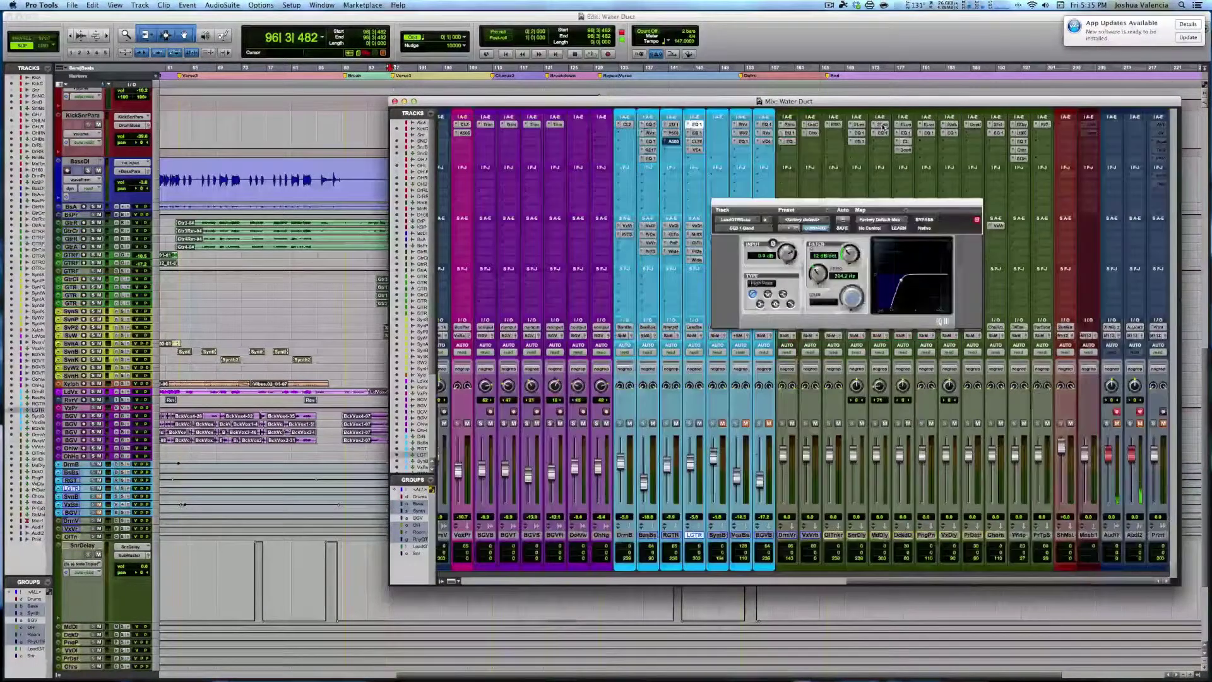
click(696, 133)
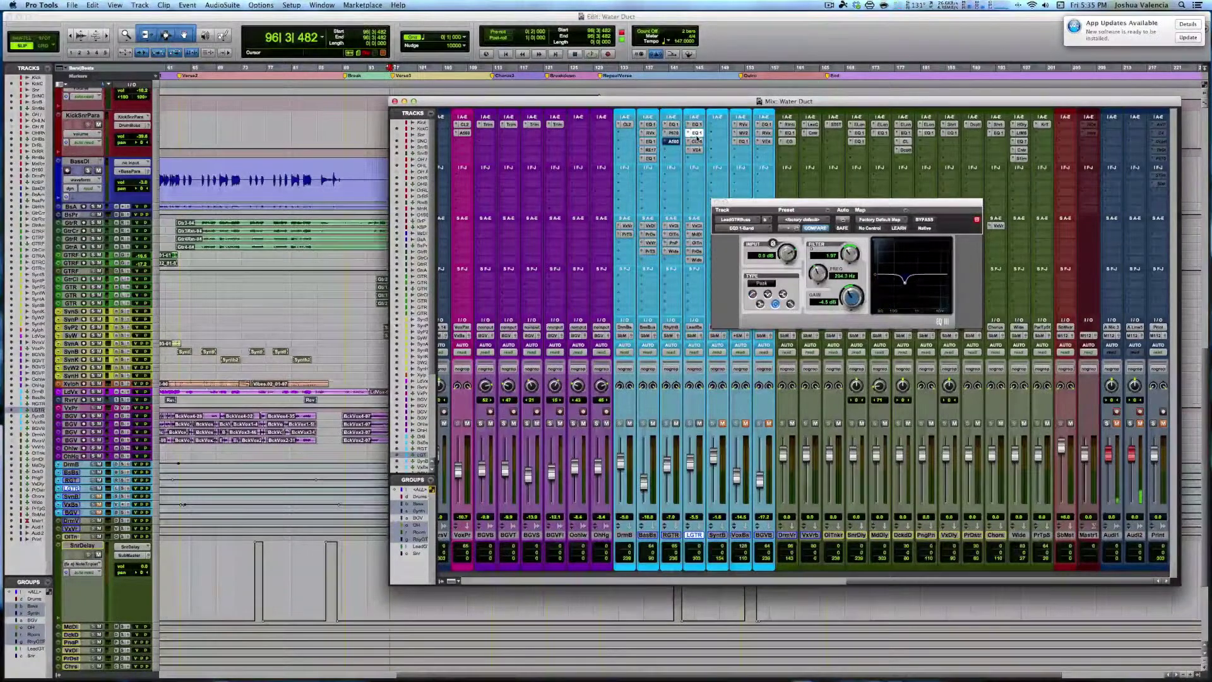
click(696, 142)
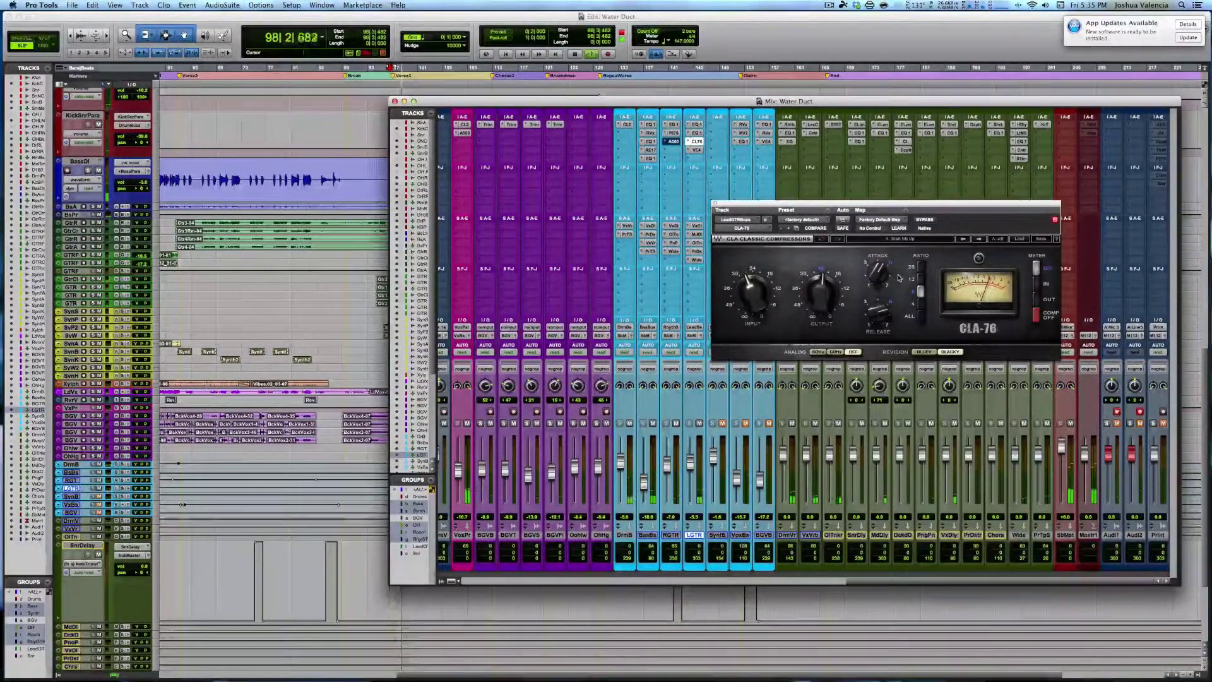
Hide the mixer and play from Chorus2 with the lead guitar bus's CLA-76 compressor open.
key(super+equal)
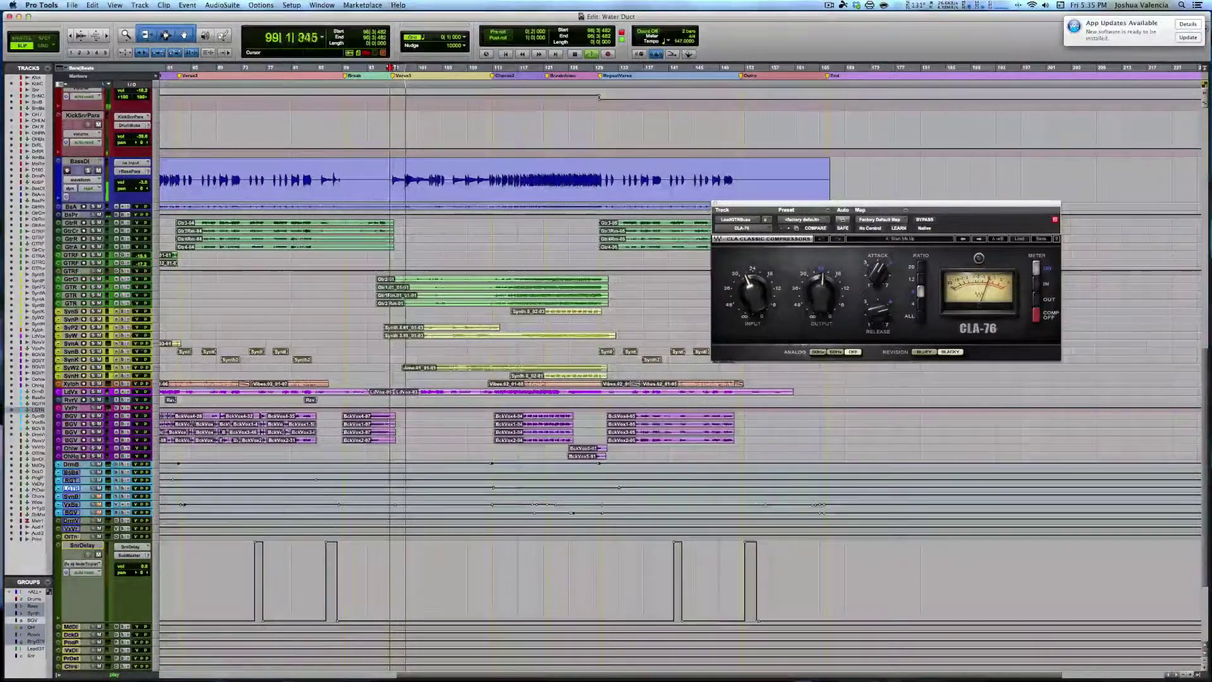
click(496, 85)
key(space)
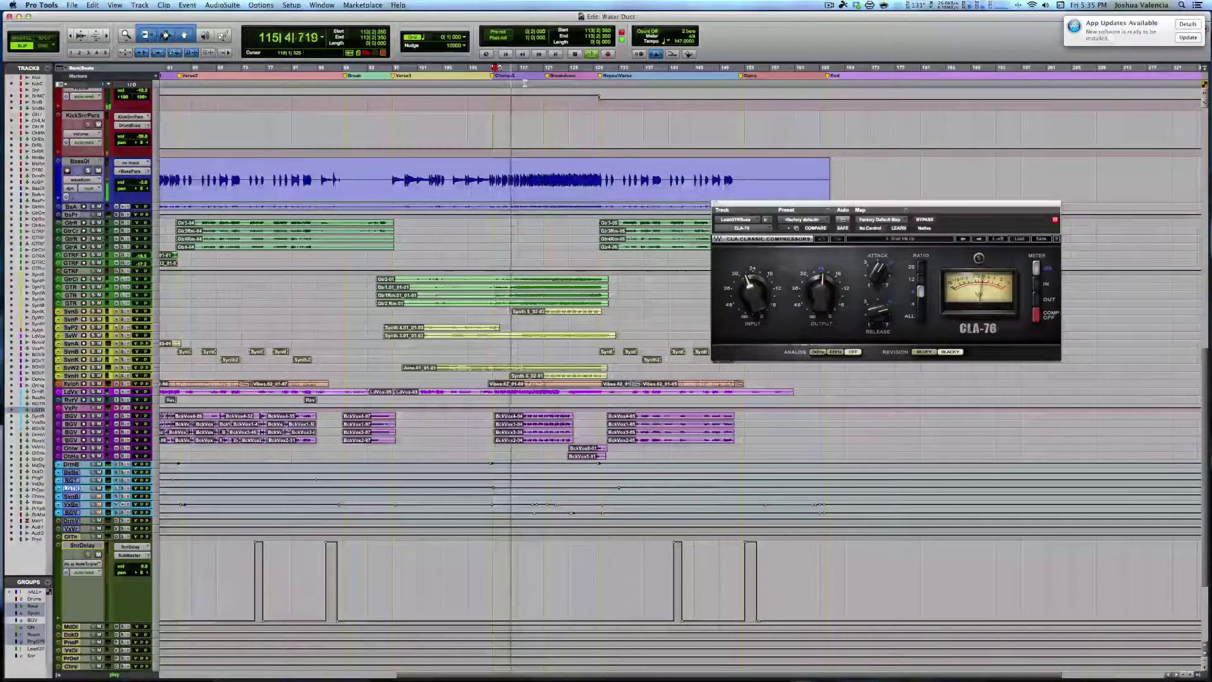
Bring the mixer back into view, stop playback and close the lead guitar bus's CLA-76 compressor.
key(super+equal)
key(space)
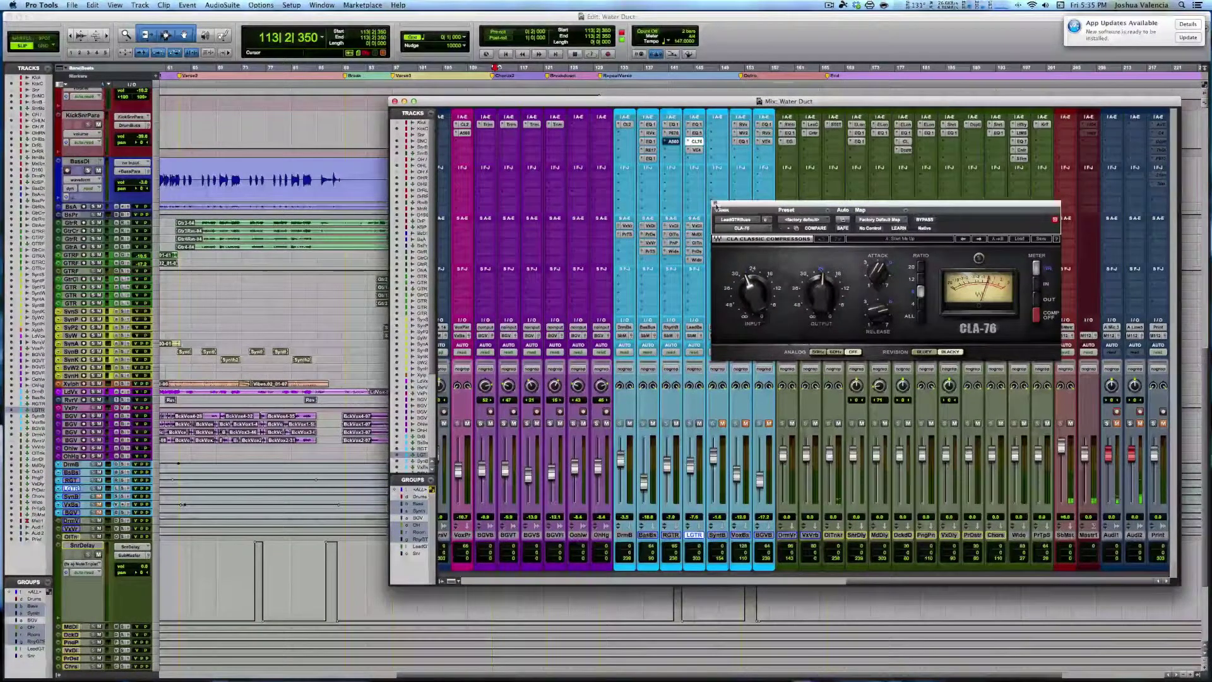
click(714, 204)
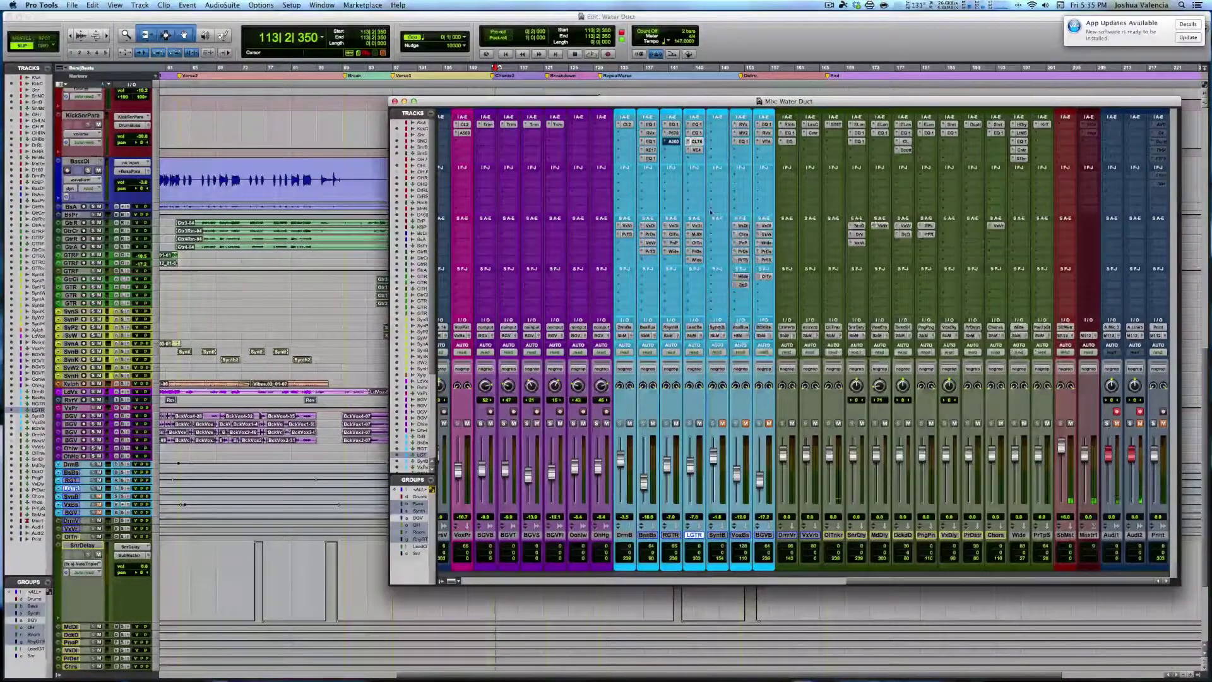
Audition the VEQ4 equalizer on the lead guitar bus from Chorus2, first bypassed and then active, and close it.
click(695, 150)
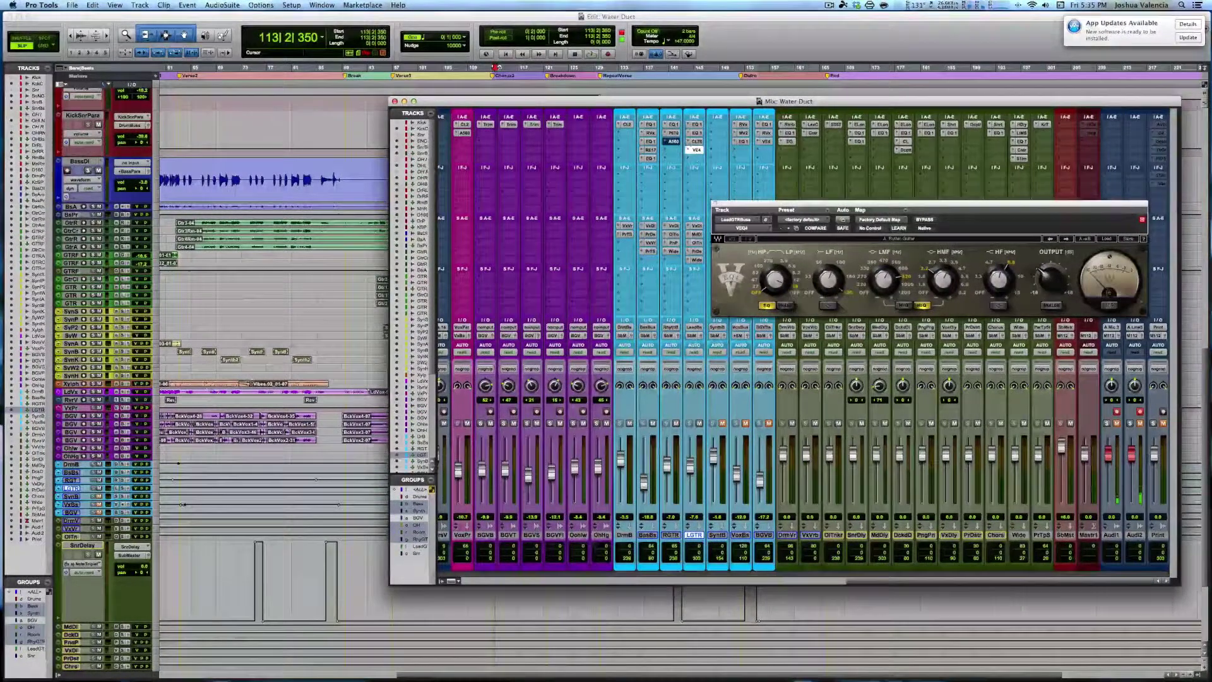
click(923, 220)
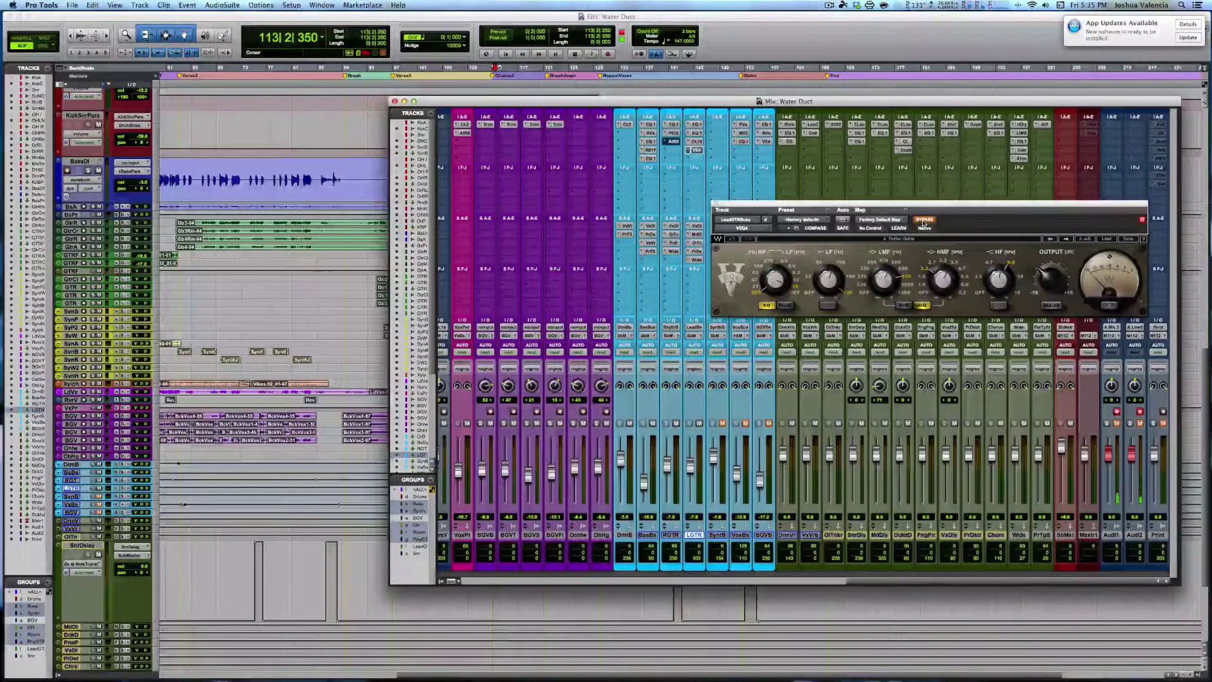
key(space)
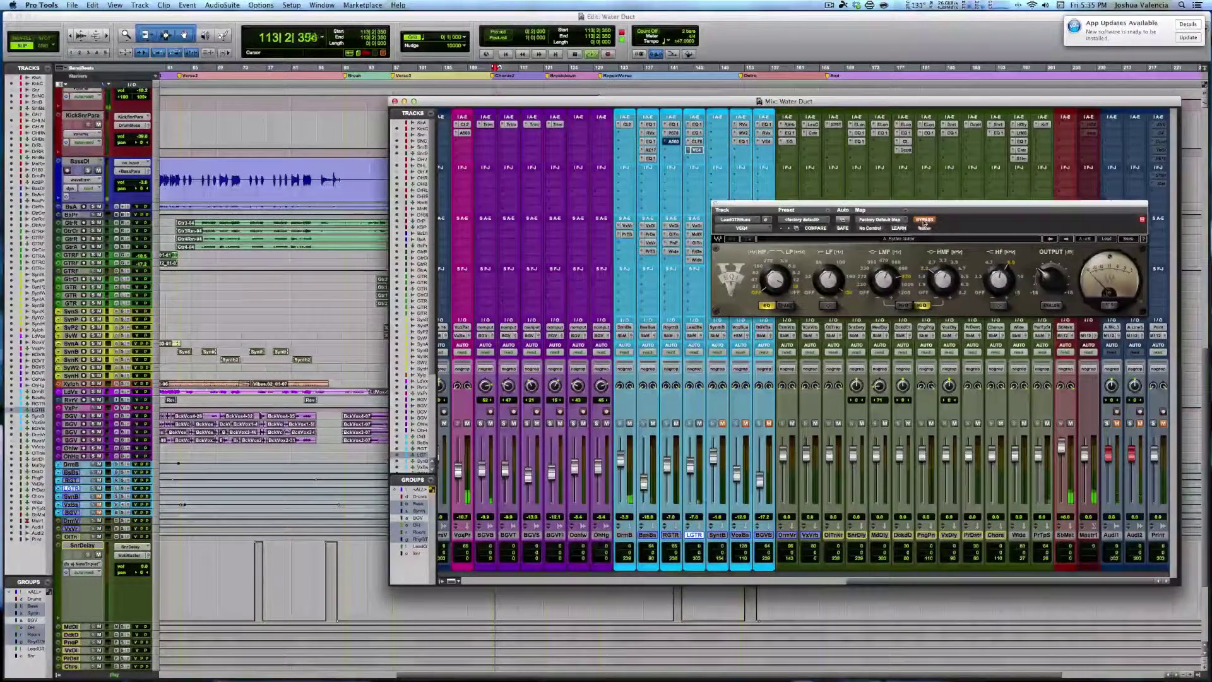
click(923, 219)
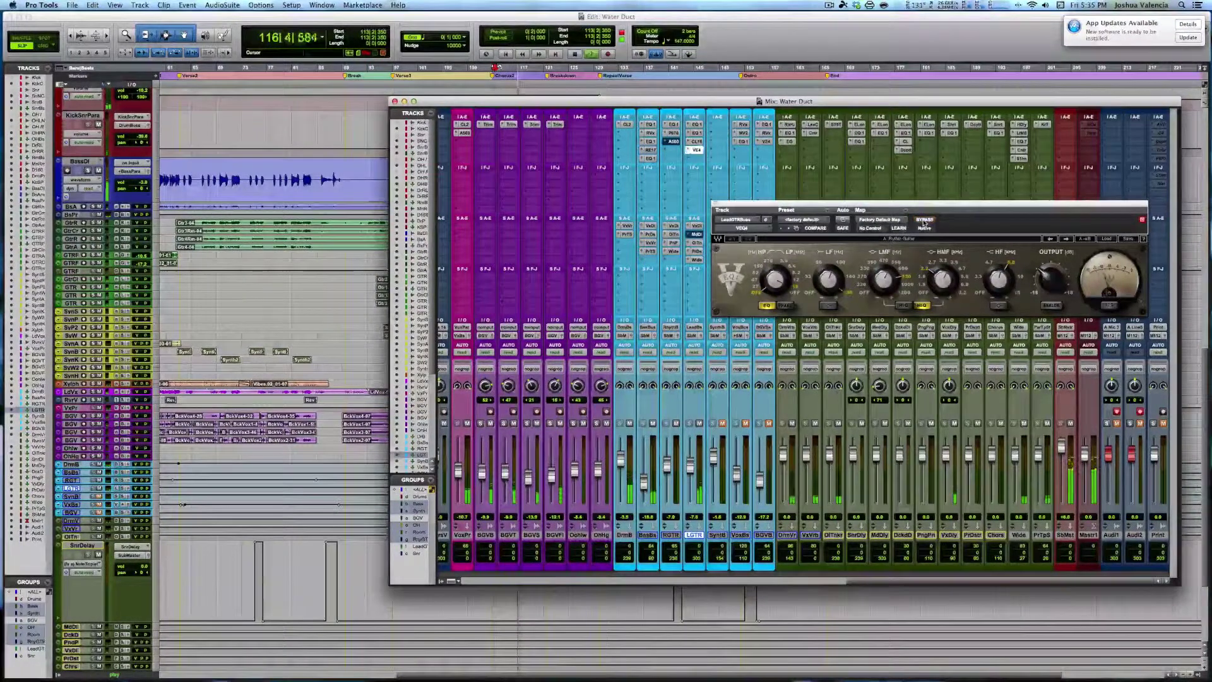
key(space)
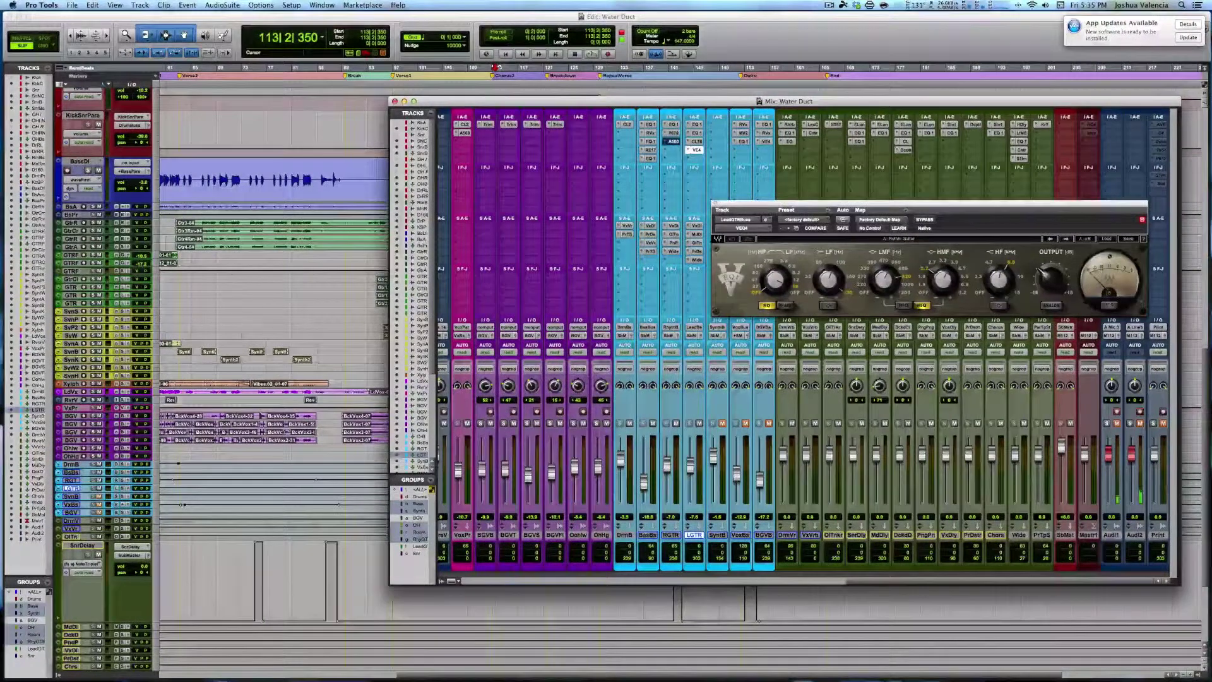
click(716, 203)
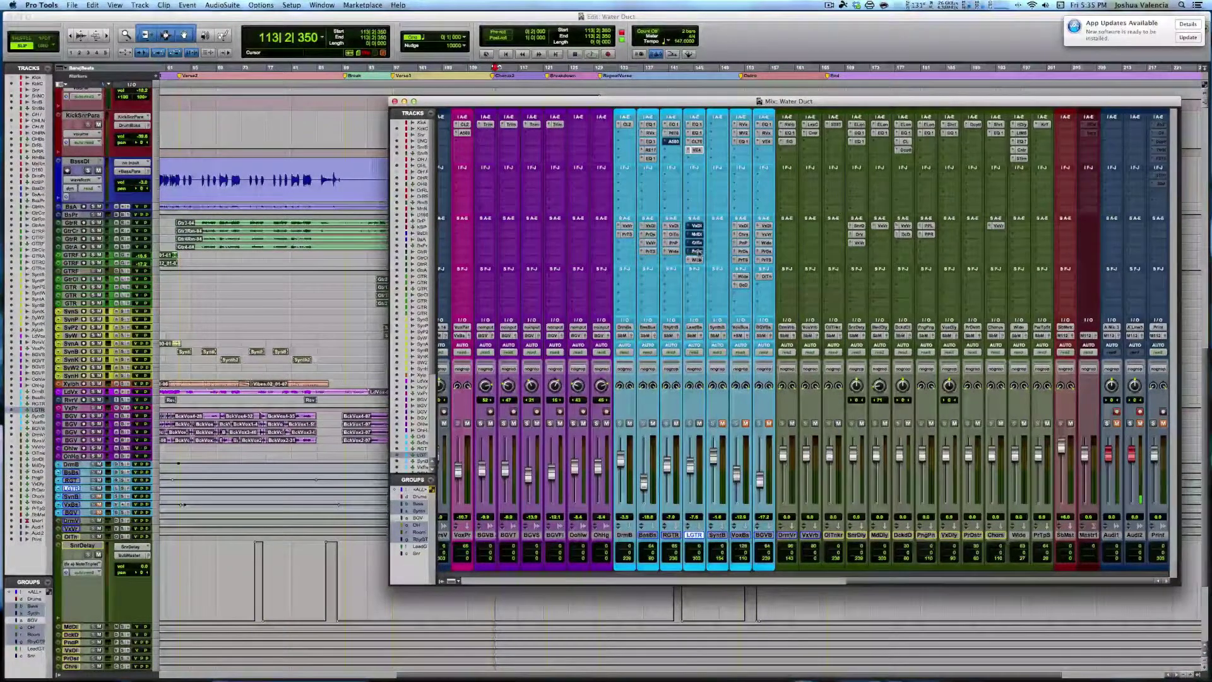
Play from Chorus2 to check the lead guitar bus's sends, stop, and inspect its send D.
key(space)
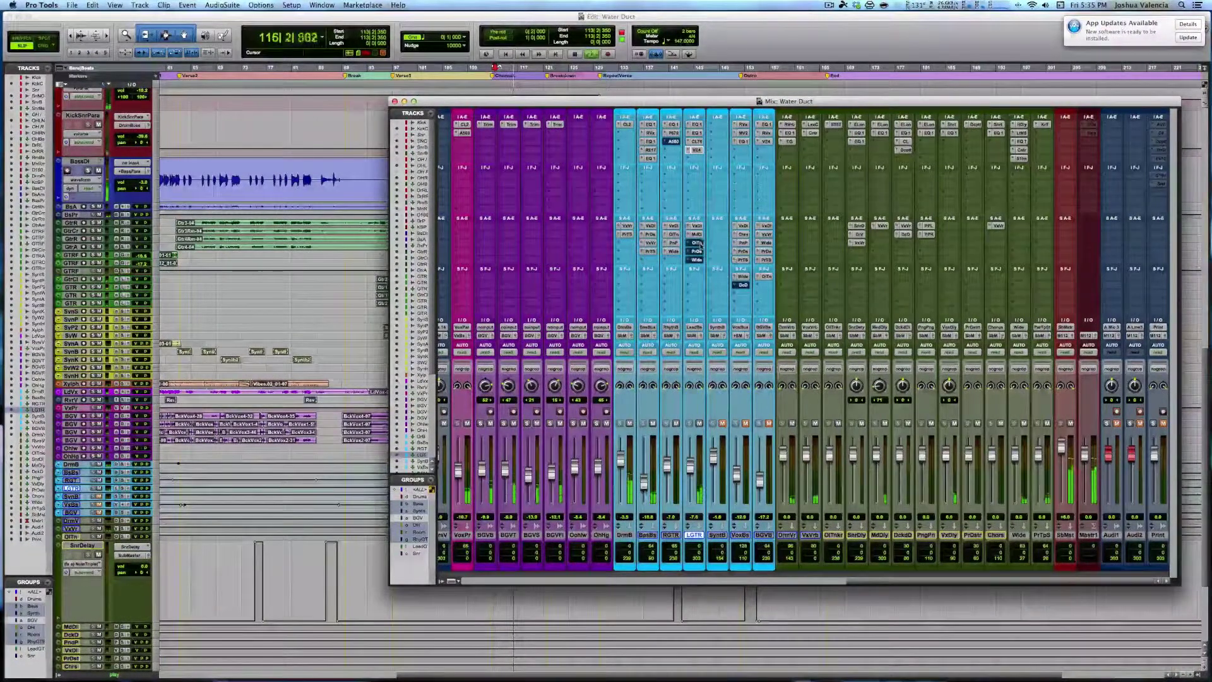
scroll(700, 243, left, 1)
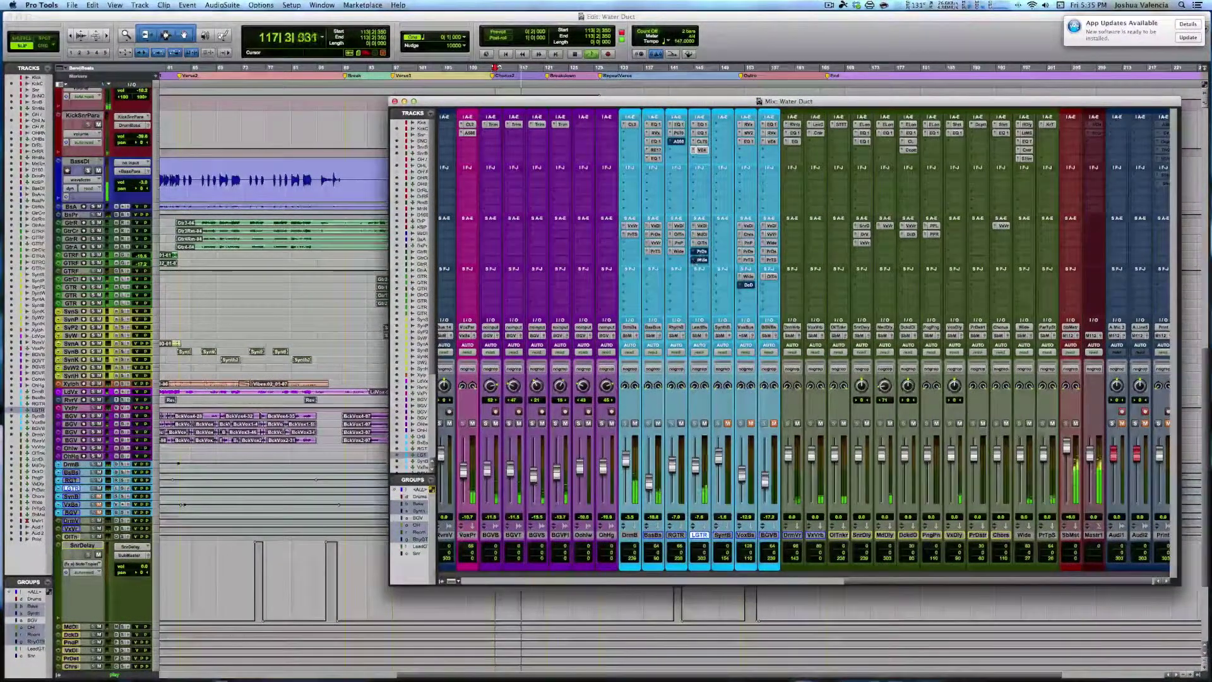
key(space)
click(701, 251)
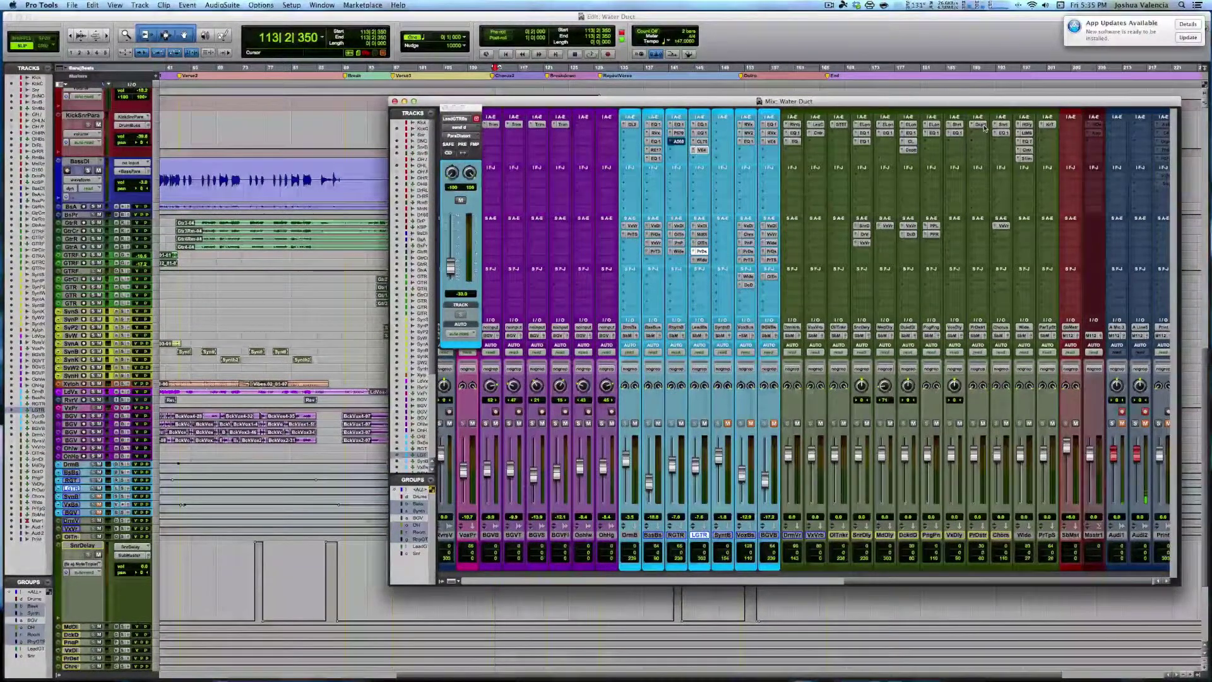
scroll(893, 152, left, 1)
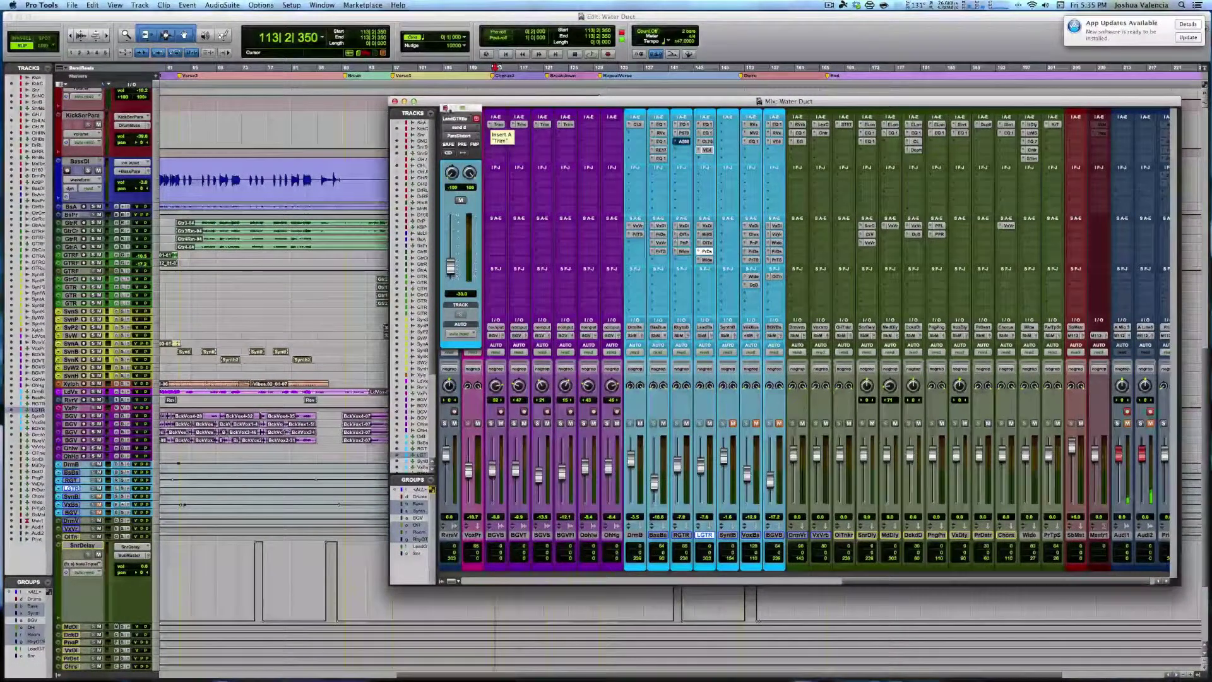
click(444, 107)
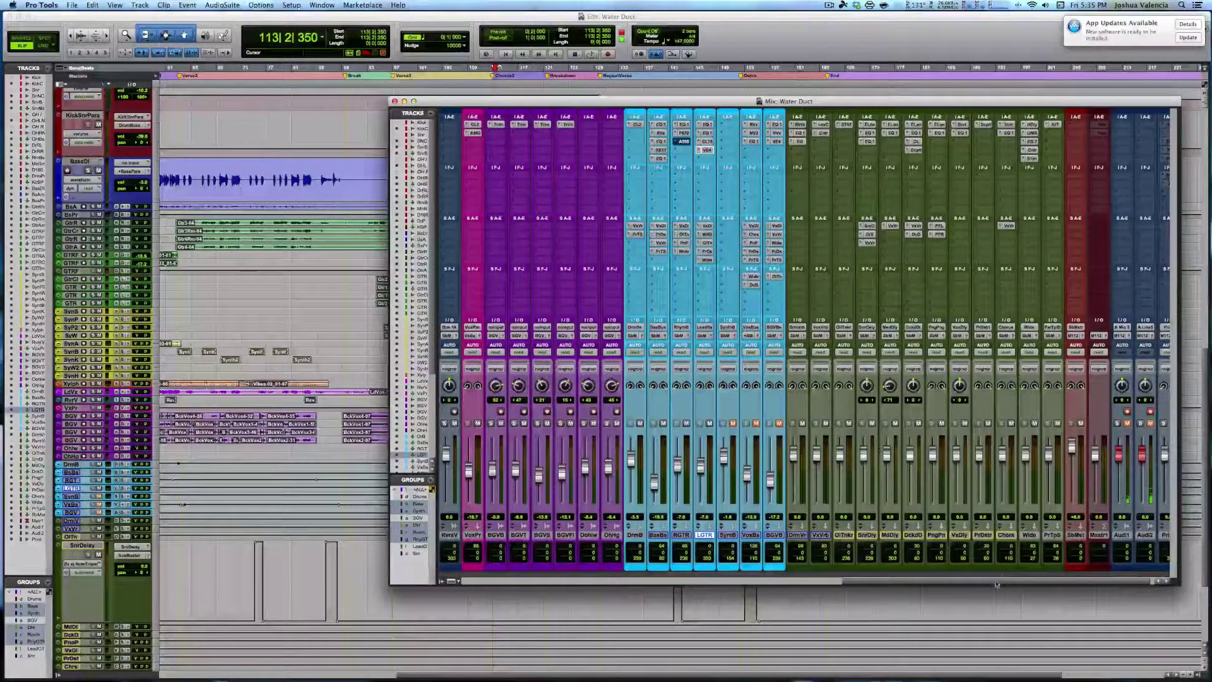
Review the inserts on the SynthPerc, SynthPerc2 and SynthWobls channels, including the one-band EQs.
scroll(803, 341, left, 6)
scroll(822, 572, left, 3)
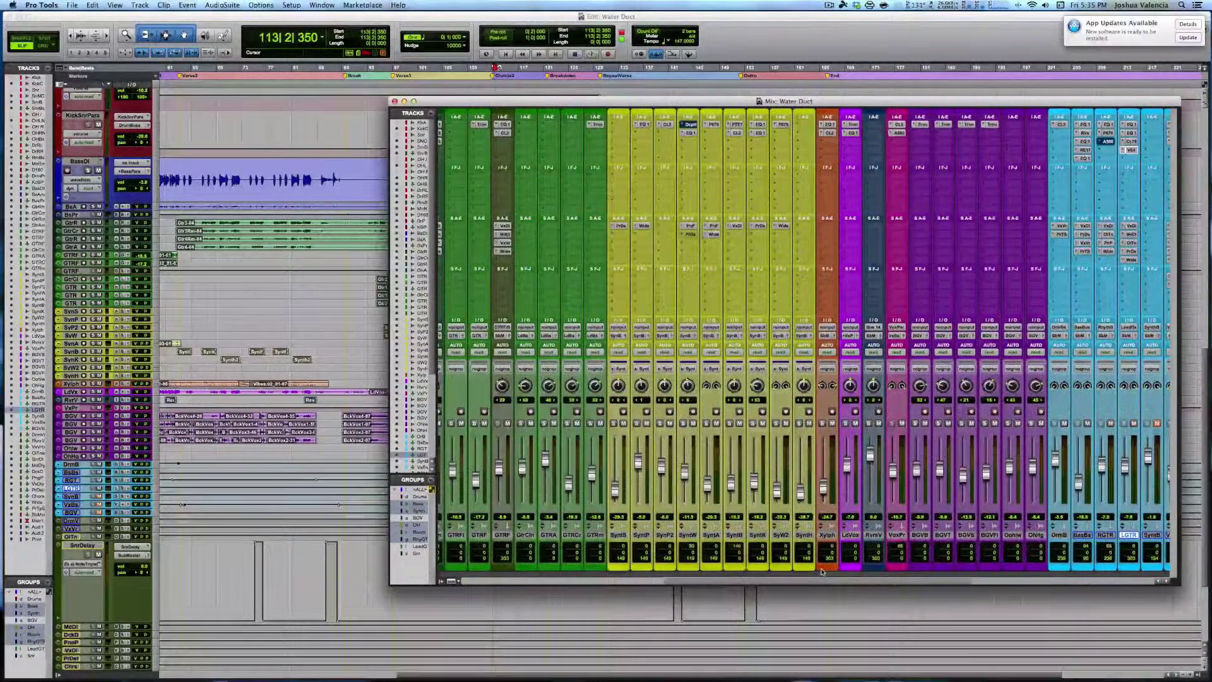
scroll(822, 571, left, 1)
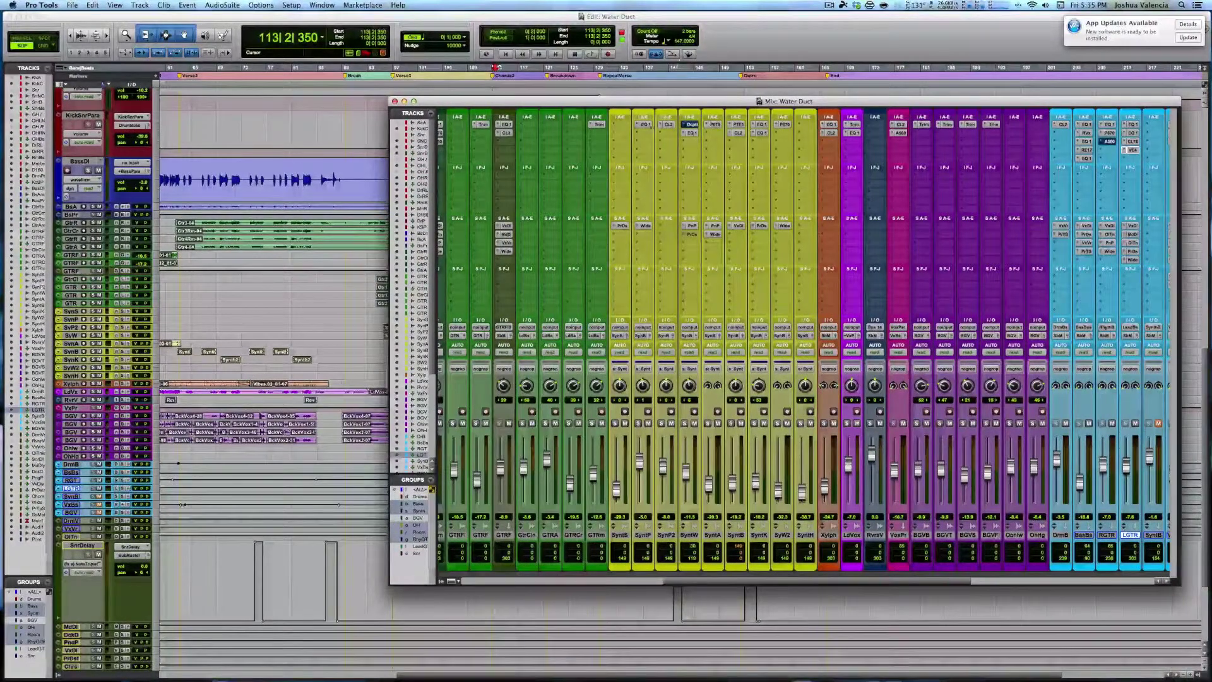
click(645, 124)
scroll(658, 126, right, 2)
click(589, 125)
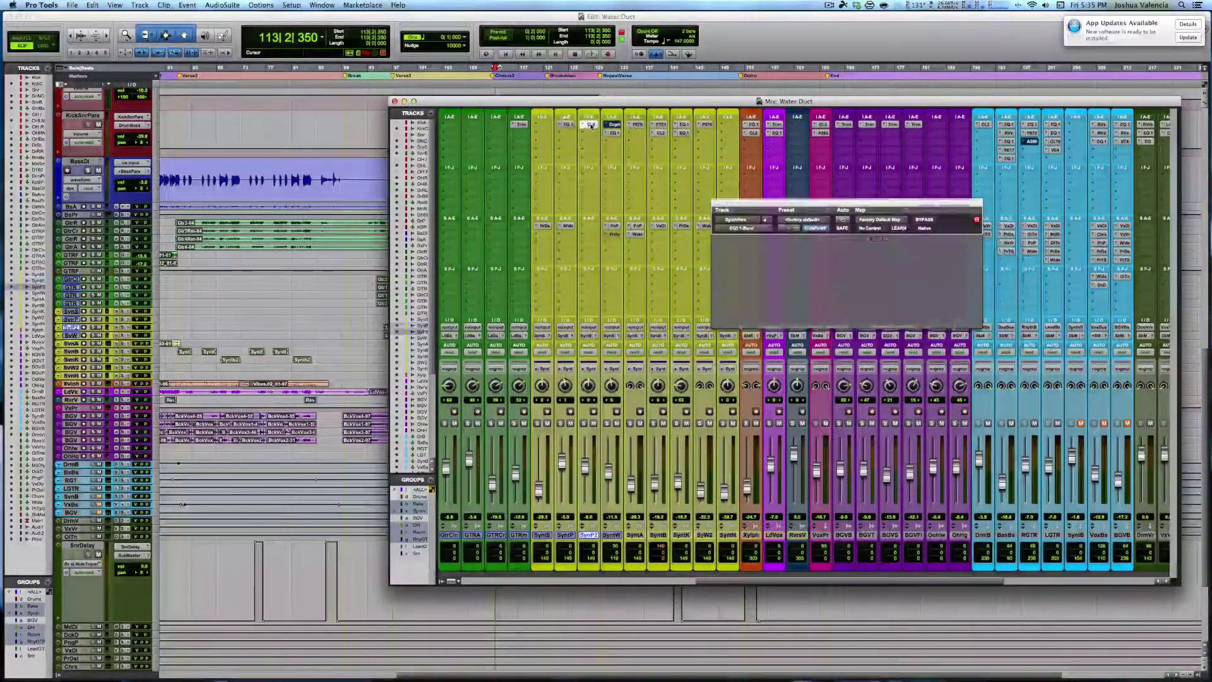
click(614, 135)
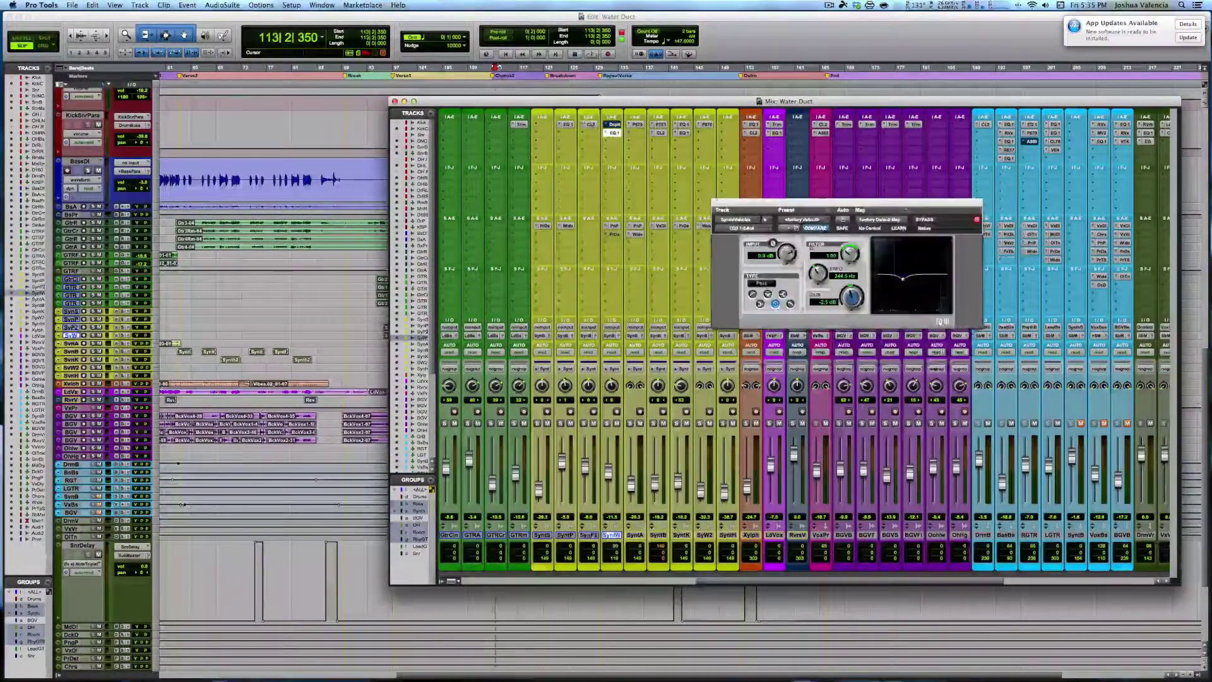
Review the PuigChild compressor on SynthAmb, both SynthBass inserts with the CLA-2A, and the first one-band EQ on SynthKeys.
click(636, 125)
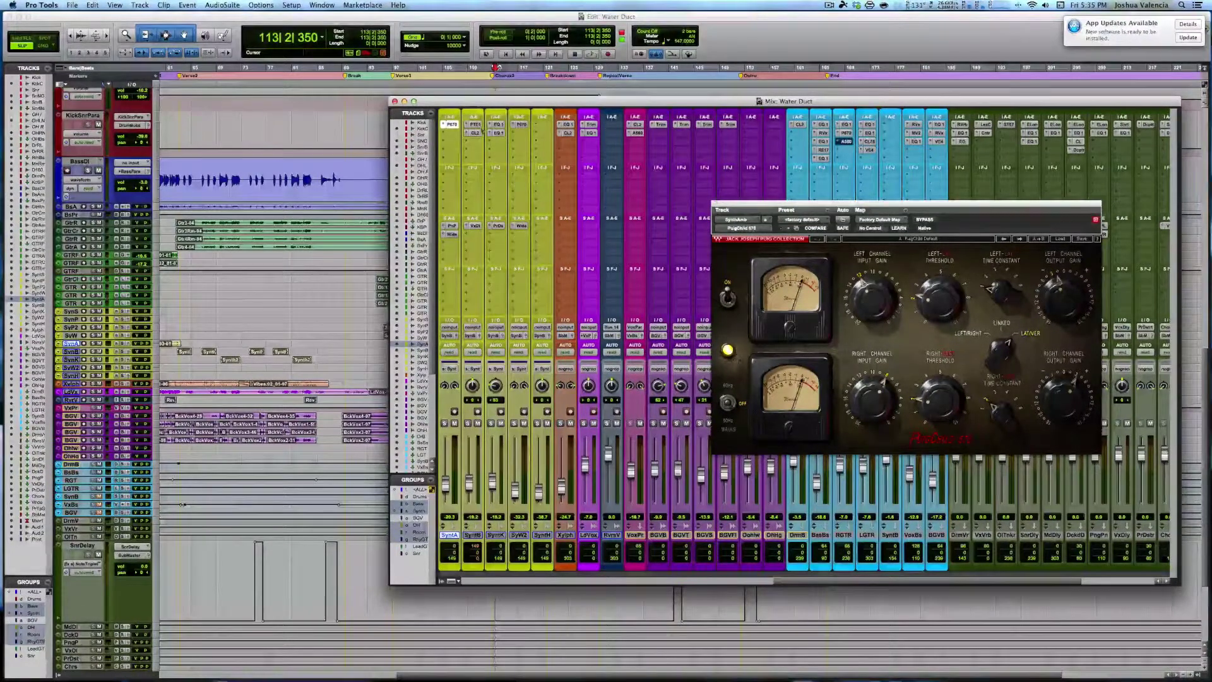
click(476, 126)
click(476, 134)
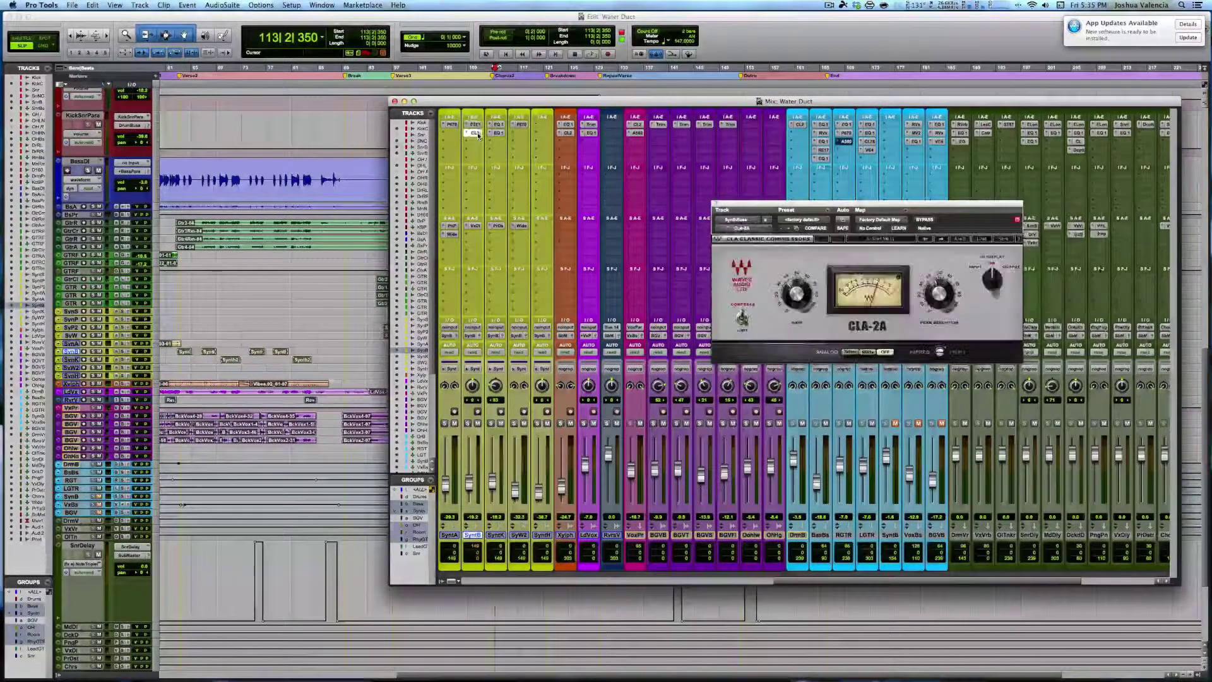
click(497, 125)
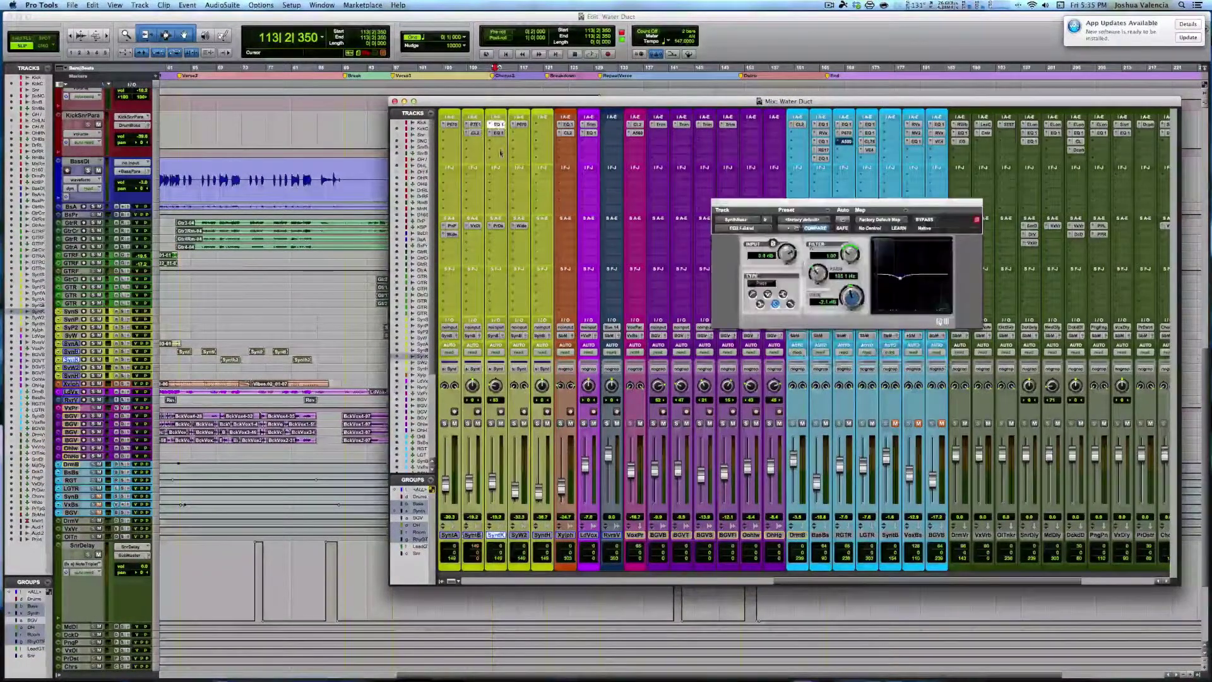
scroll(503, 152, left, 4)
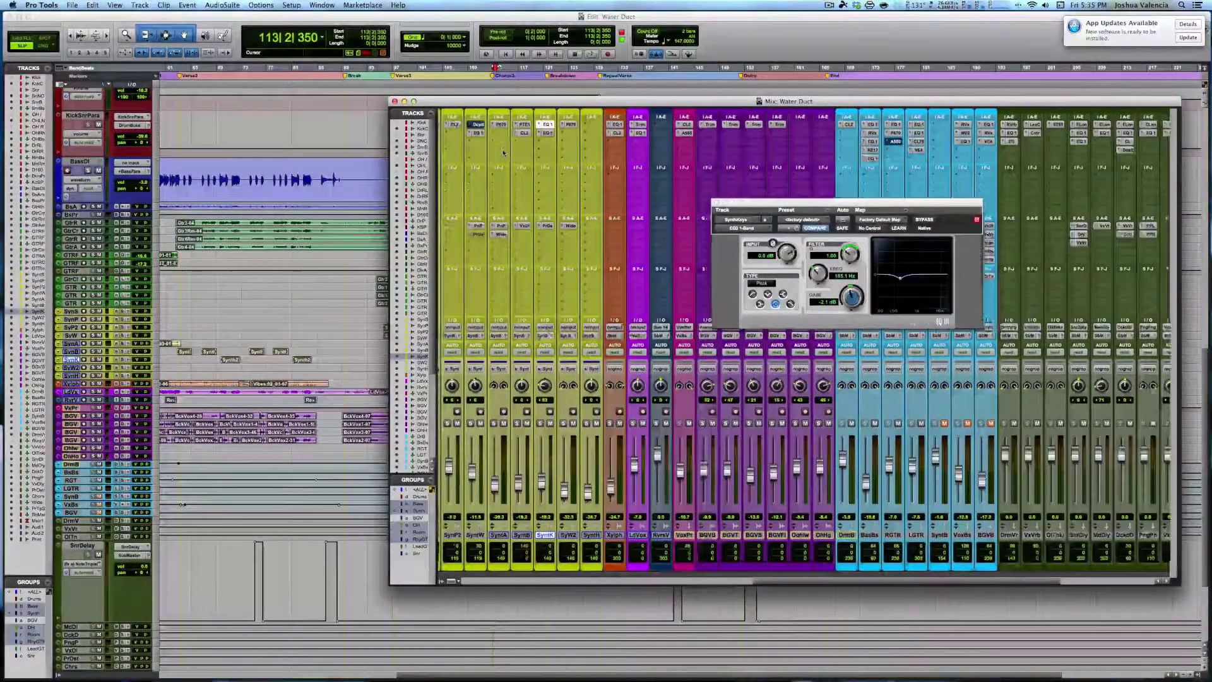
scroll(506, 151, left, 1)
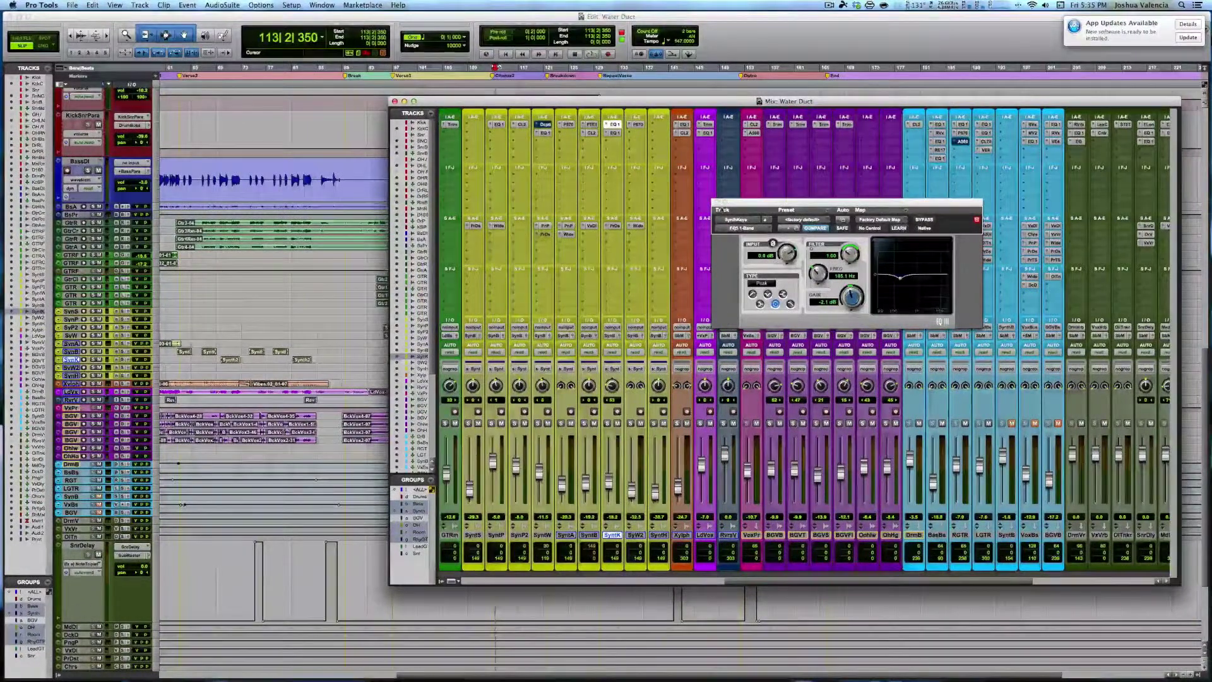
click(714, 203)
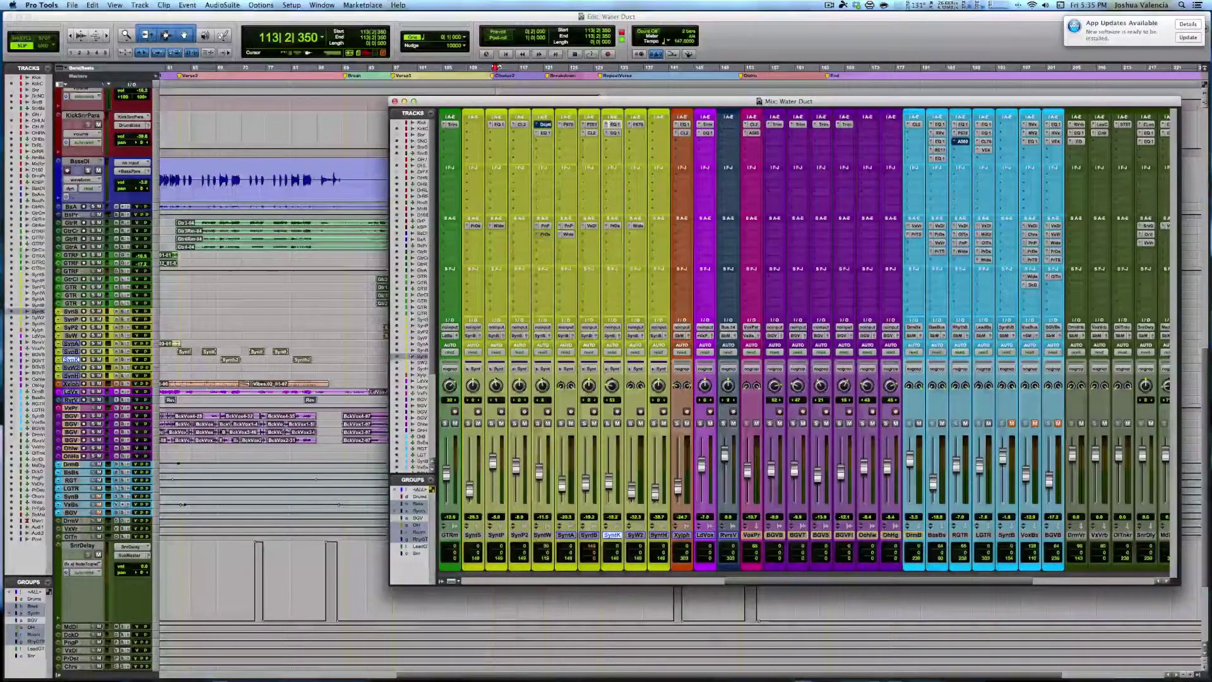
Hide the mixer, select all the yellow synth tracks and enlarge their track height in the edit window.
key(super+equal)
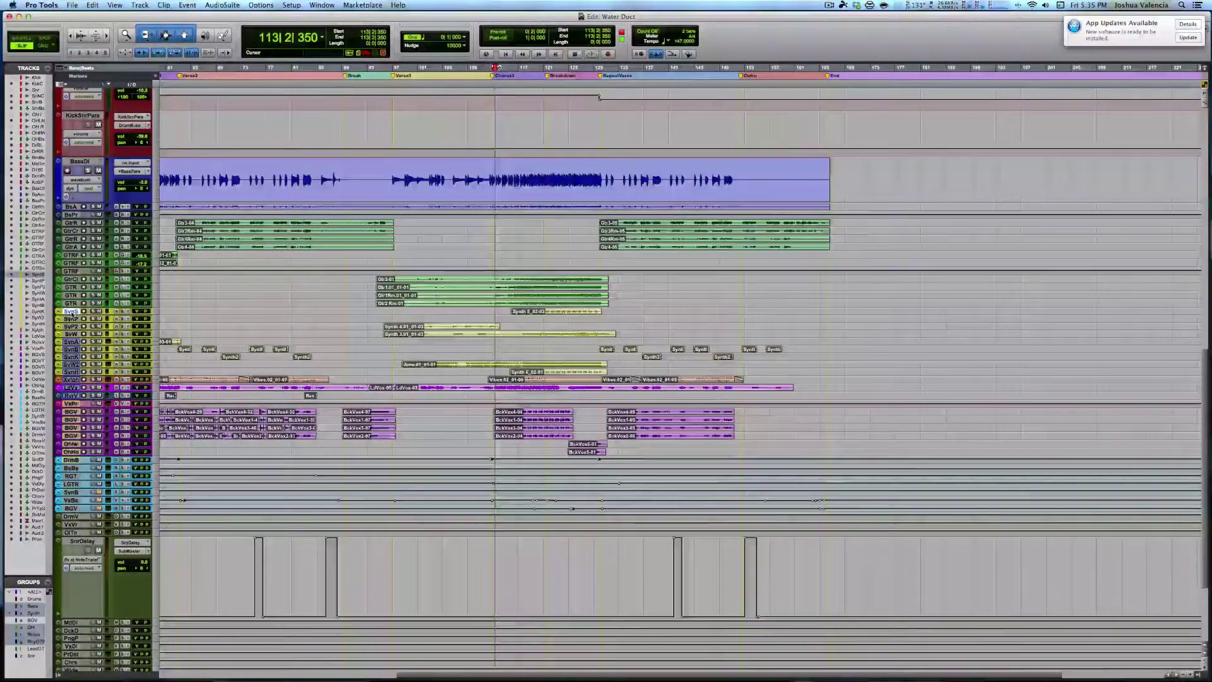
shift+click(72, 373)
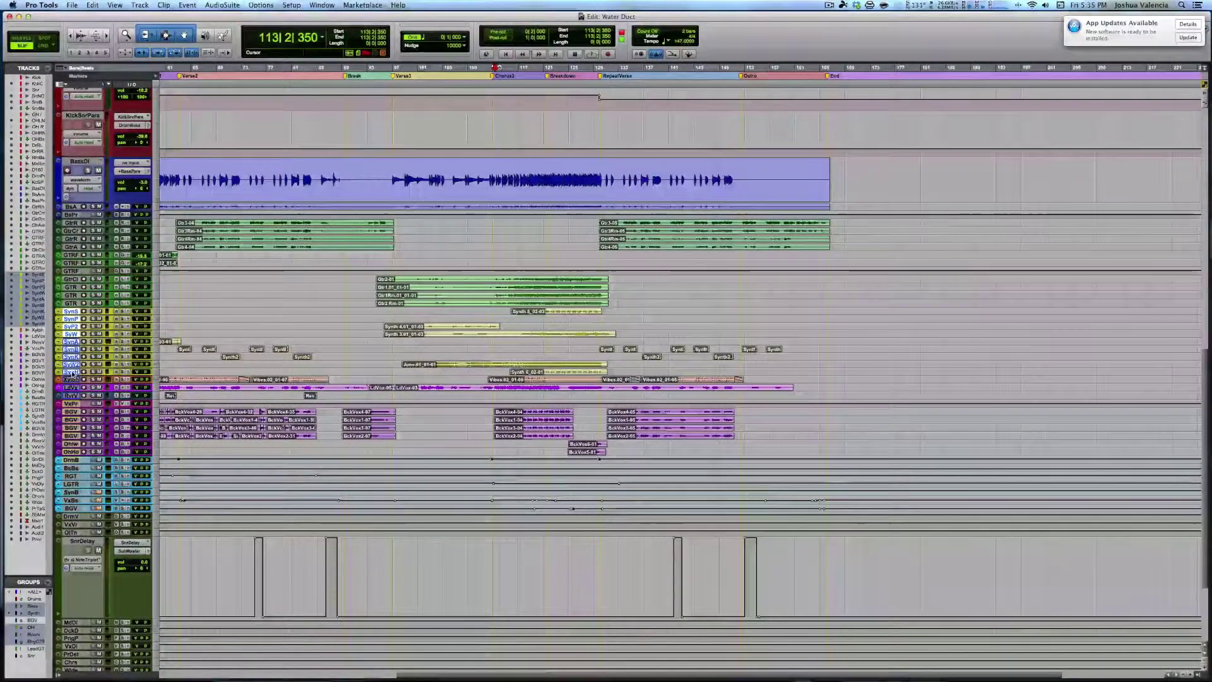
key(ctrl+Up)
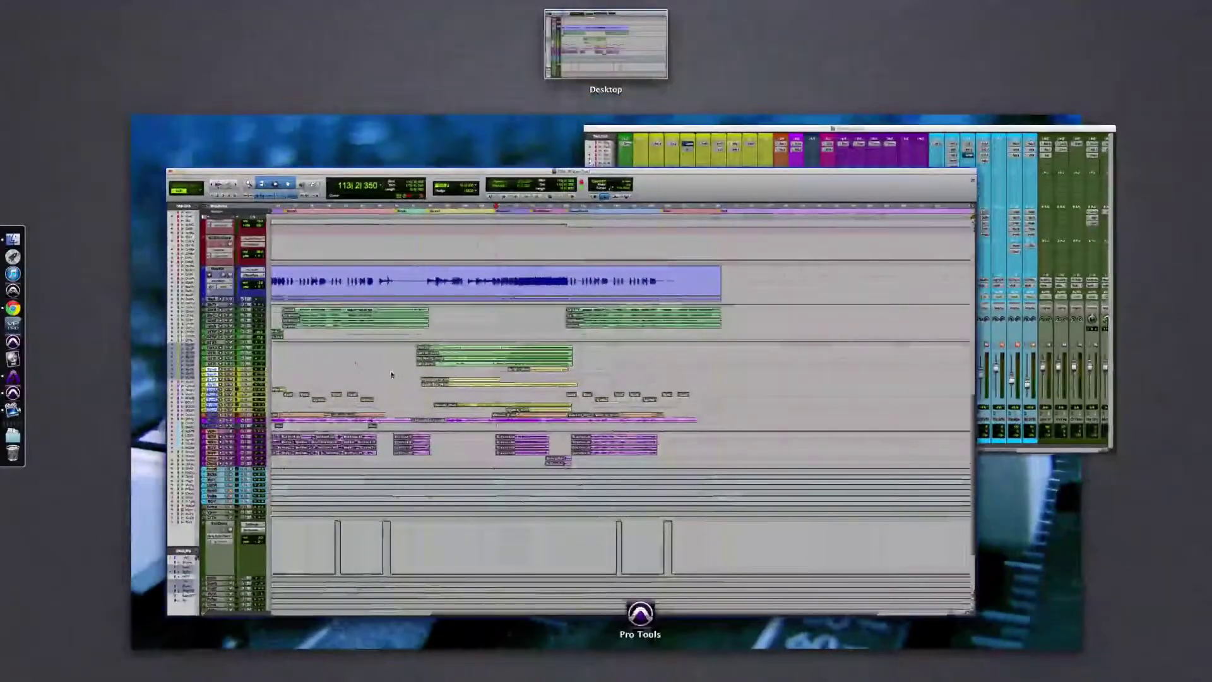
key(ctrl+Up)
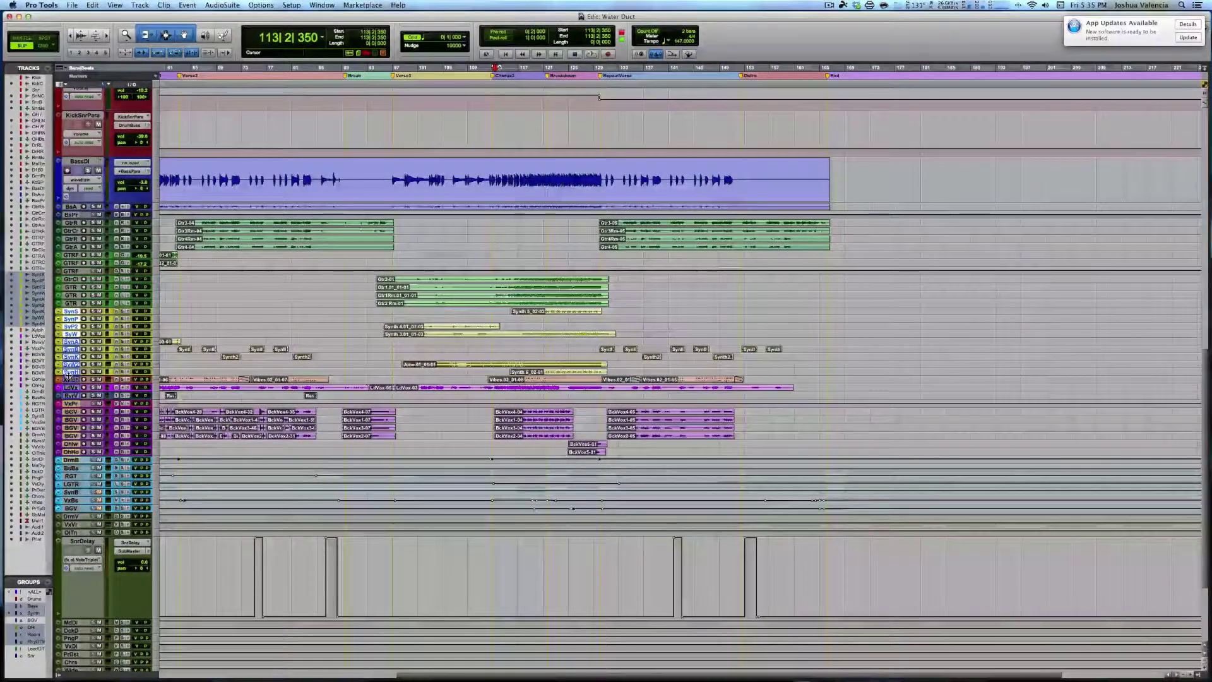
key(ctrl+Down)
key(ctrl+Down)
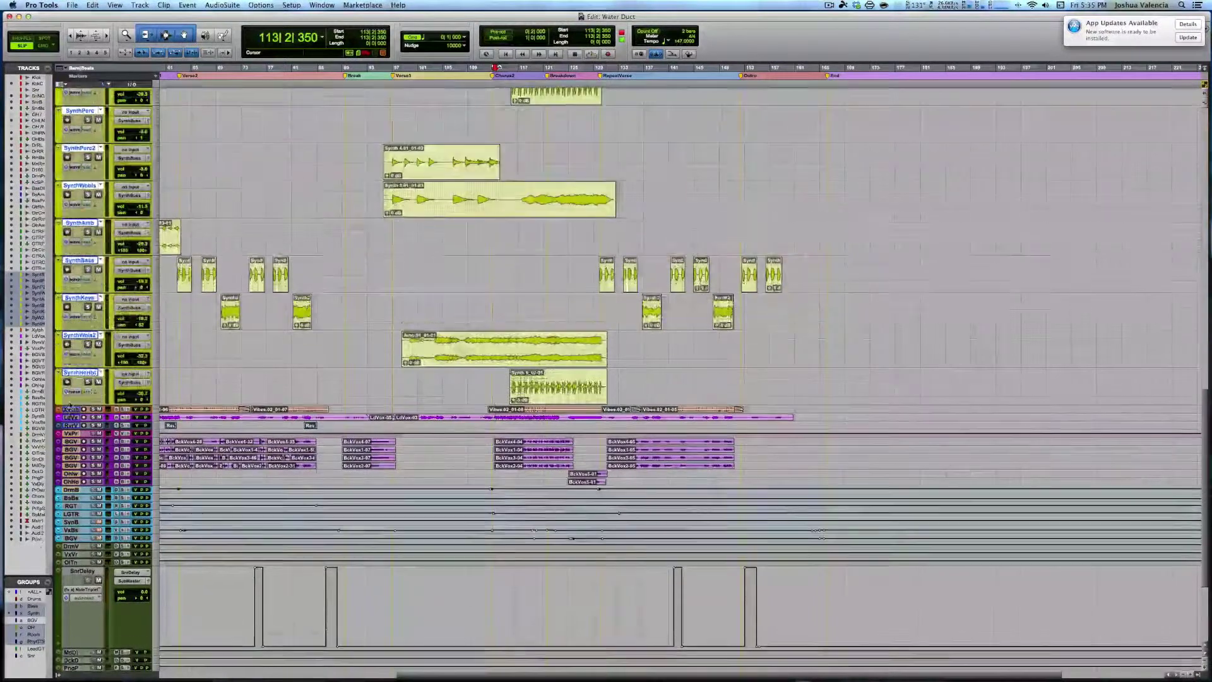
scroll(70, 405, up, 3)
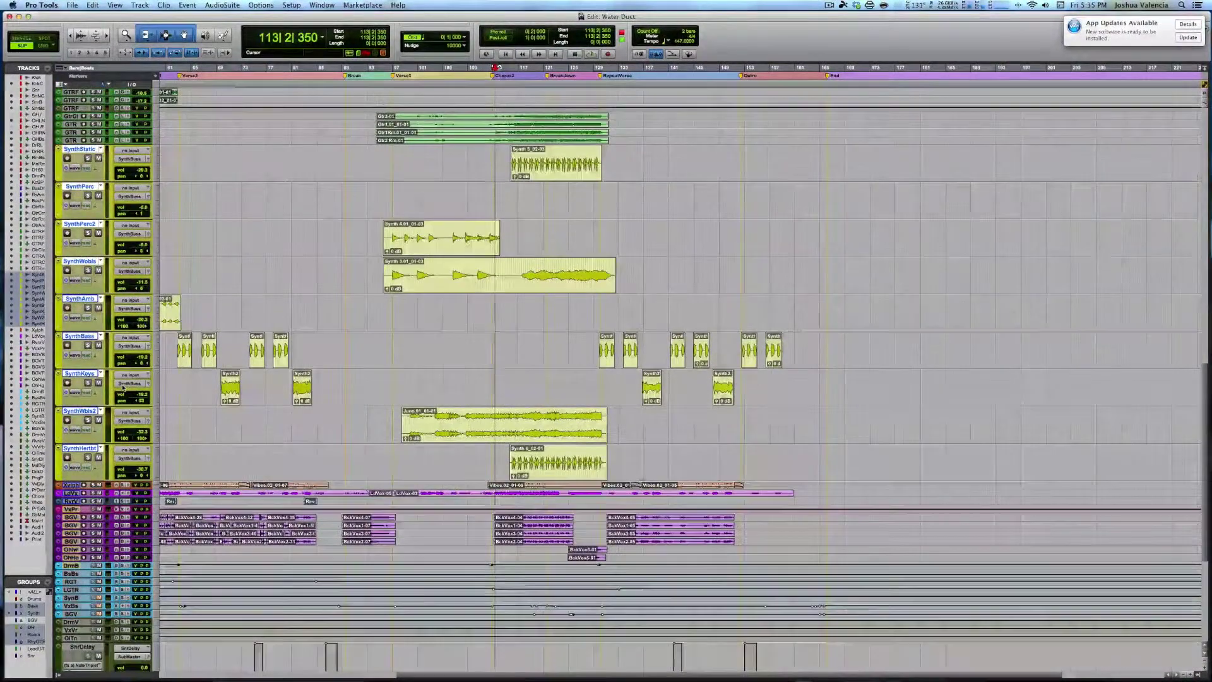
Switch the track display from waveforms to volume automation and on to pan automation.
key(ctrl+minus)
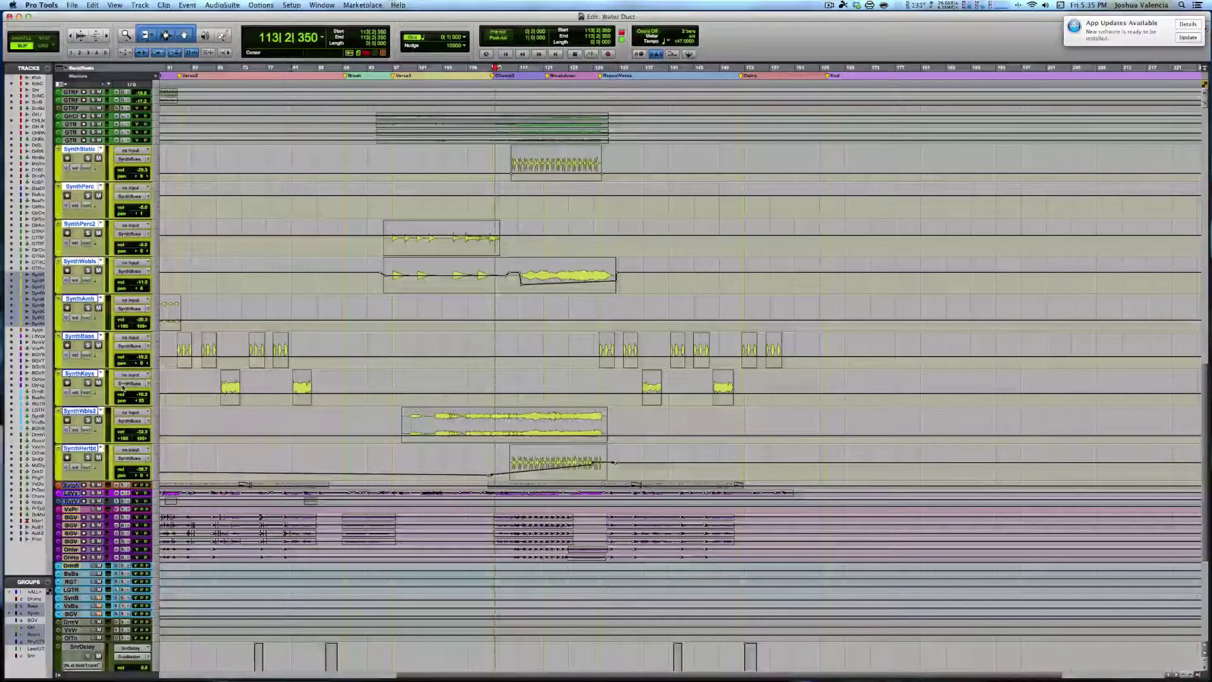
key(ctrl+super+Right)
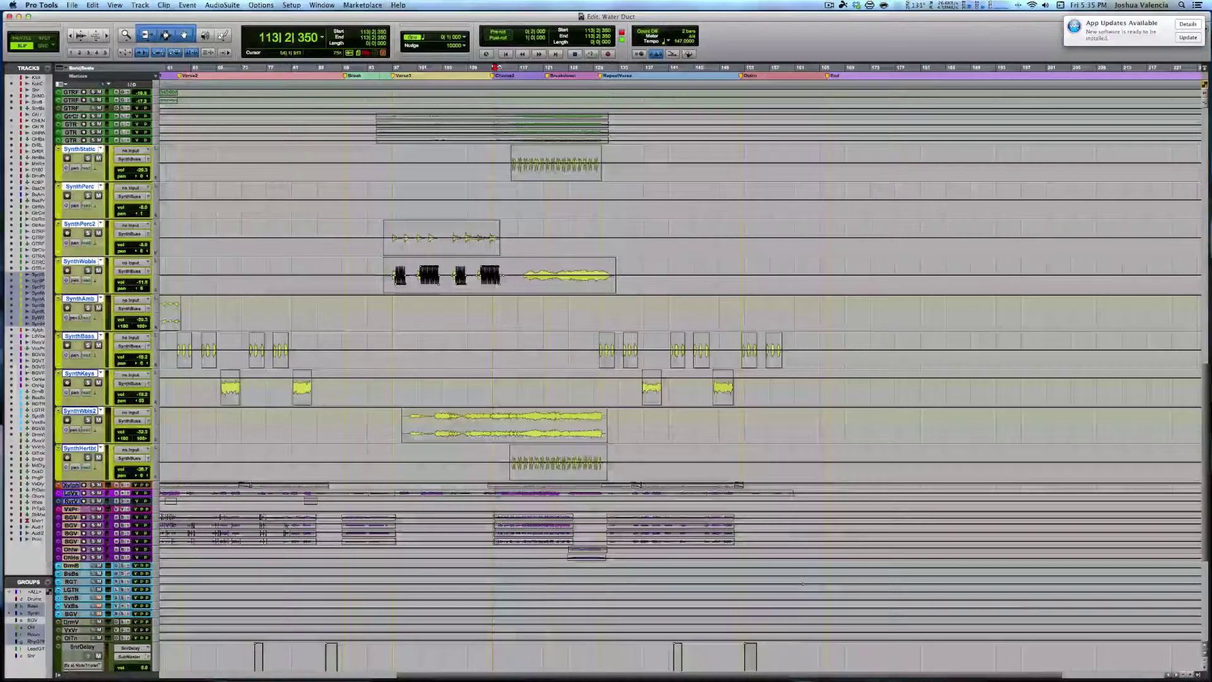
scroll(380, 290, up, 1)
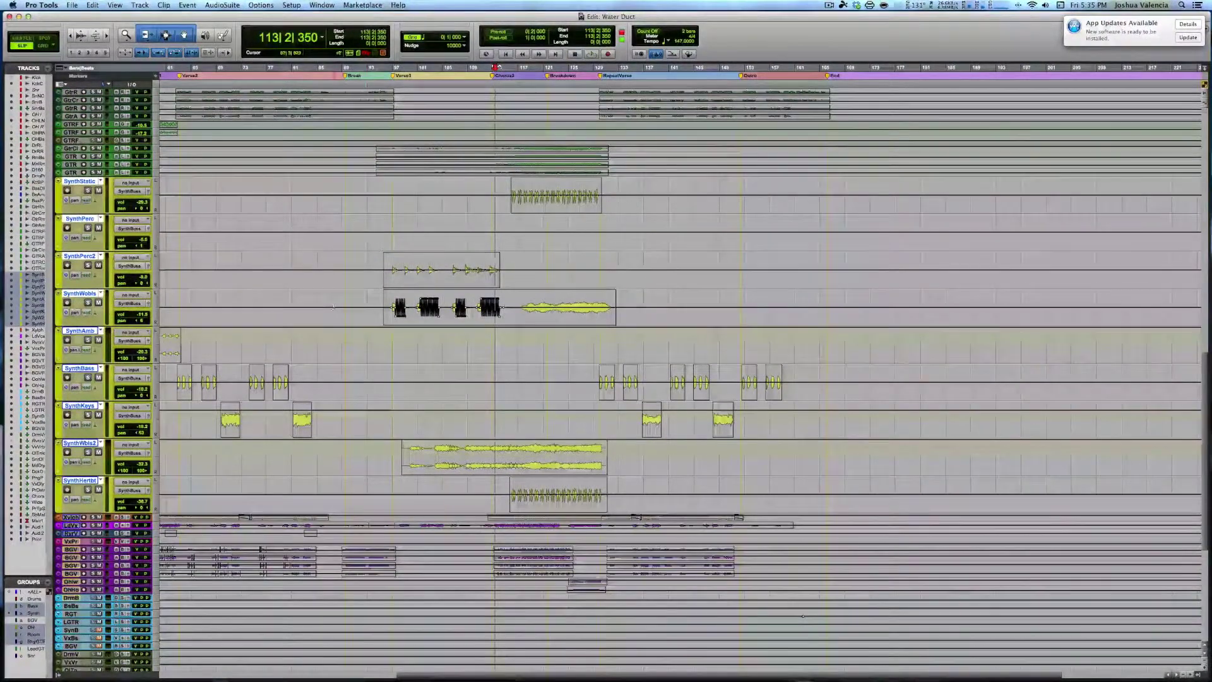
Place the cursor between the first pan automation bursts on SynthWobls, show the mixer and play from bar 100.
click(412, 308)
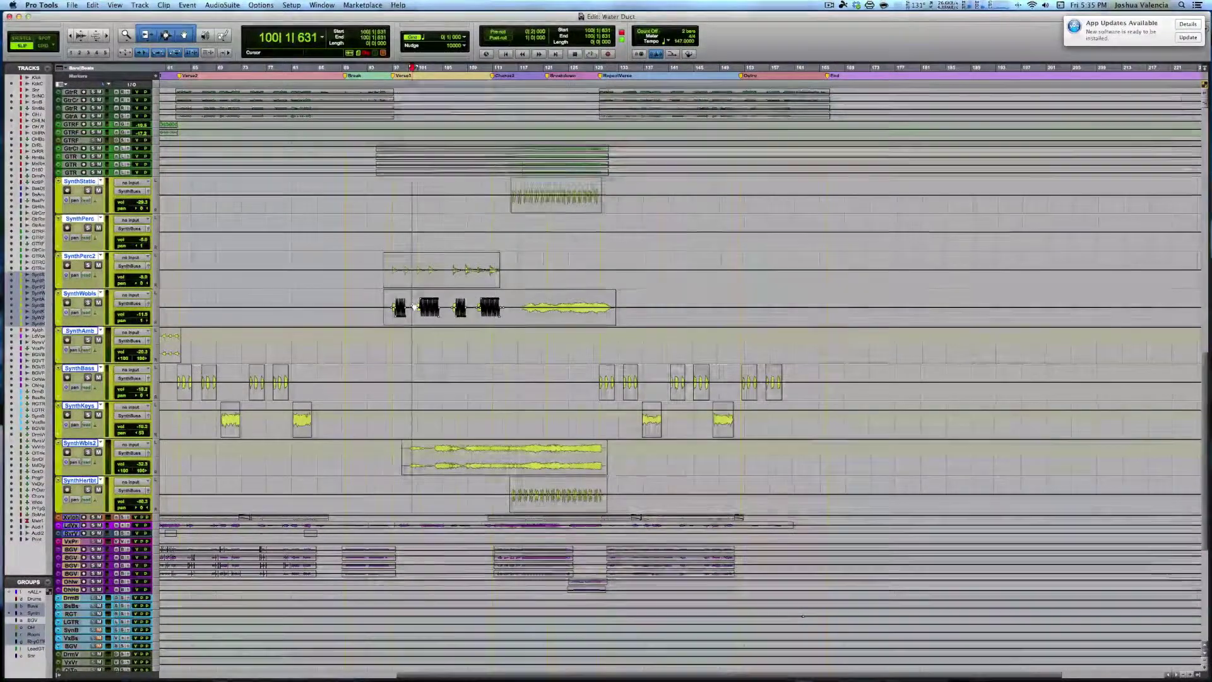
key(super+equal)
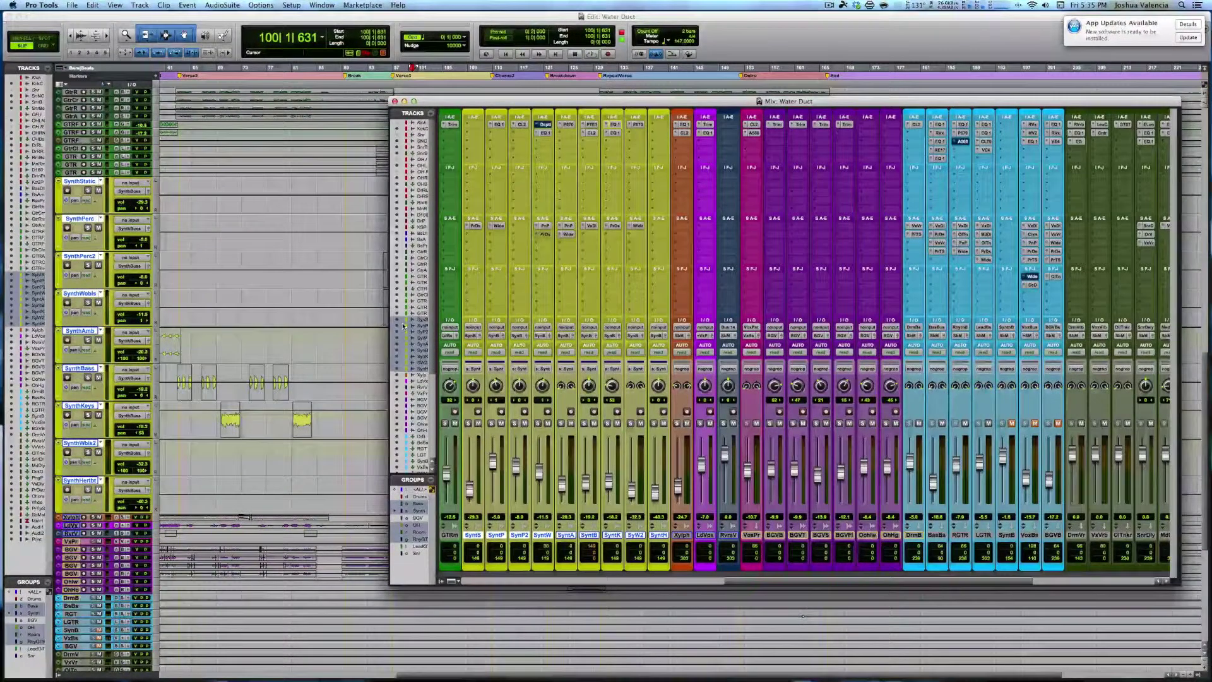
key(space)
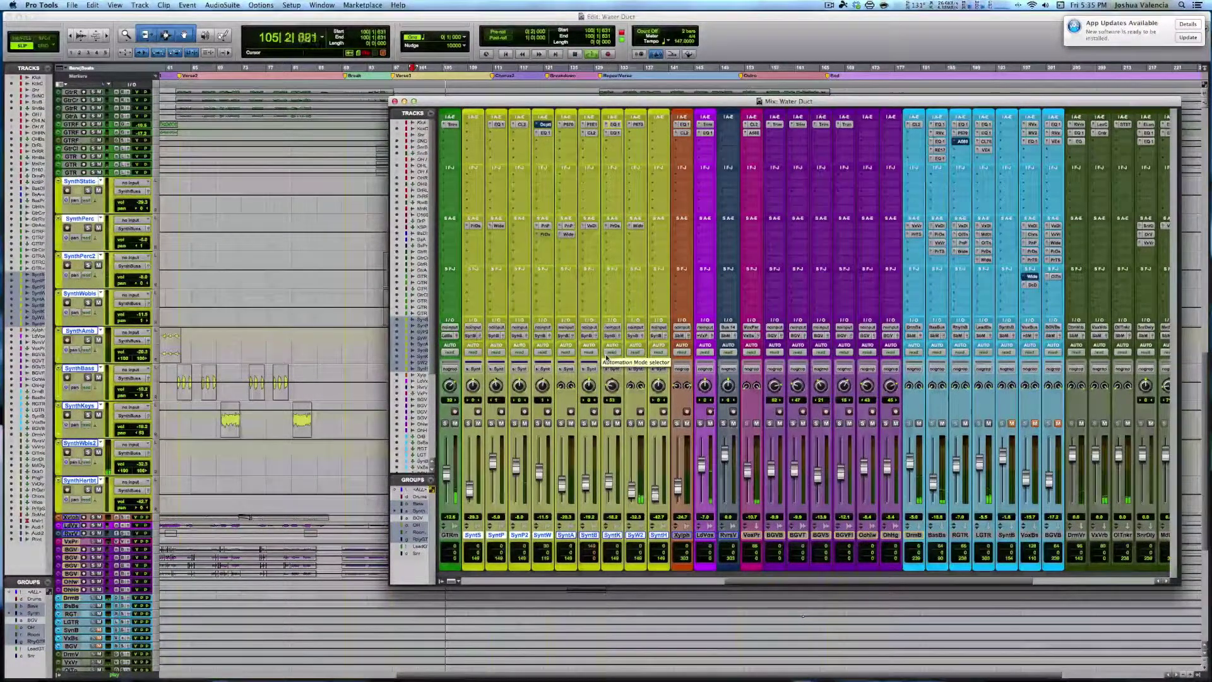
Stop playback, return to the edit window and enlarge the selected synth tracks further.
key(space)
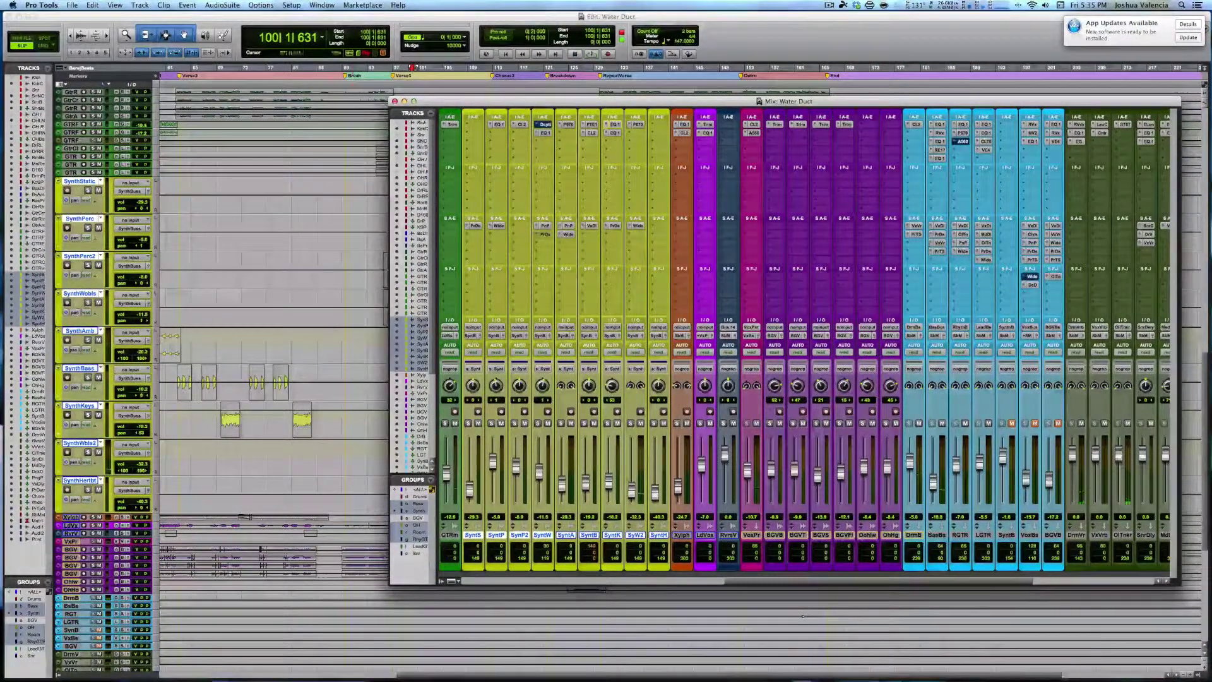
click(347, 333)
scroll(451, 319, left, 10)
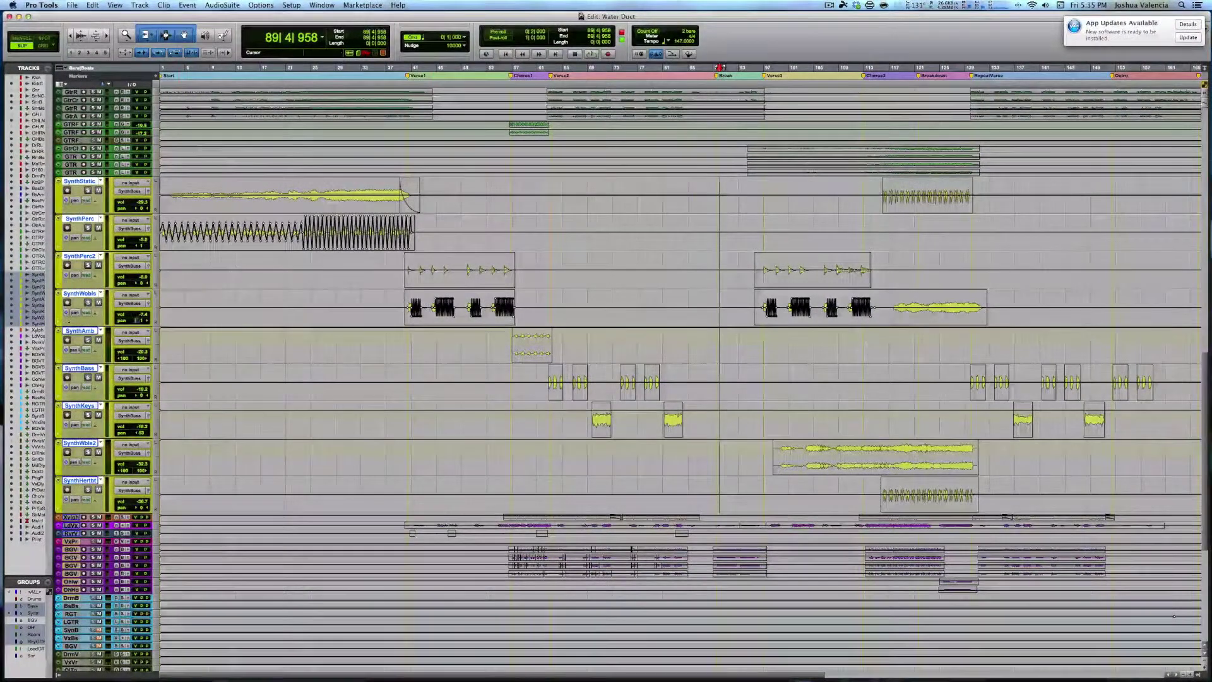
key(ctrl+alt+Up)
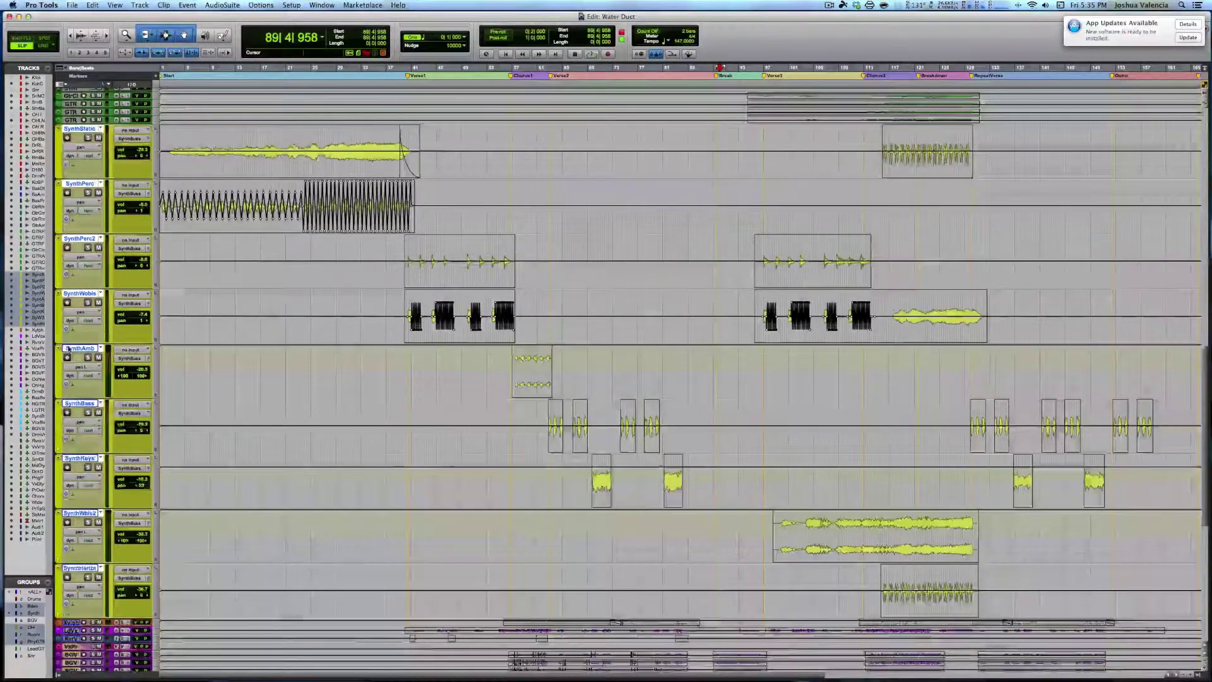
Place the cursor at bar 47 on SynthWobls and examine its Verse 1 pan automation up close.
click(454, 311)
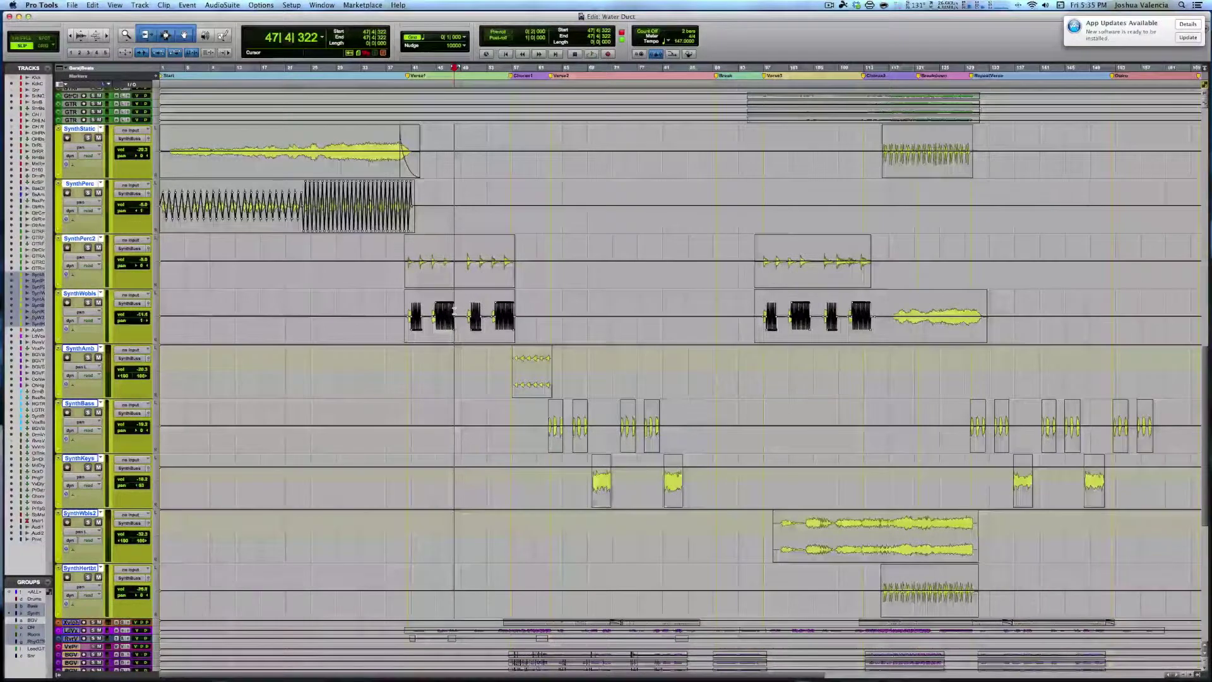
key(super+bracketright)
key(super+bracketright)
key(super+bracketright)
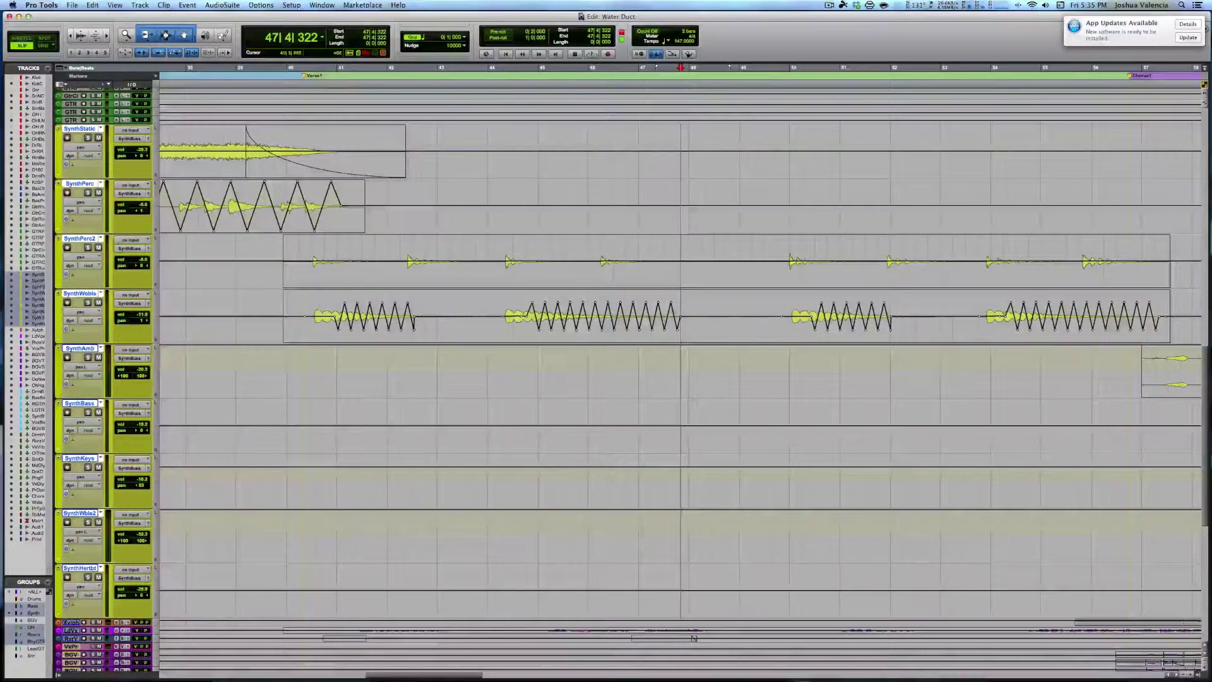
Solo SynthWobls and audition its pan automation from bar 40 and from bar 44.
click(313, 308)
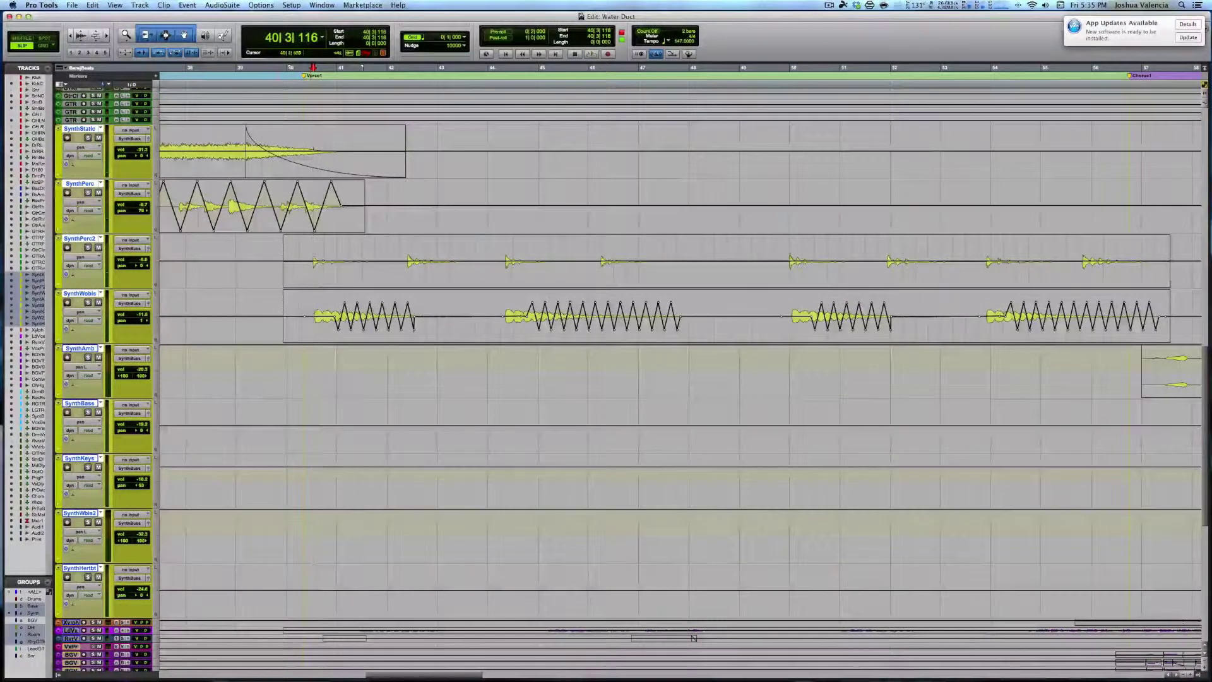
click(88, 303)
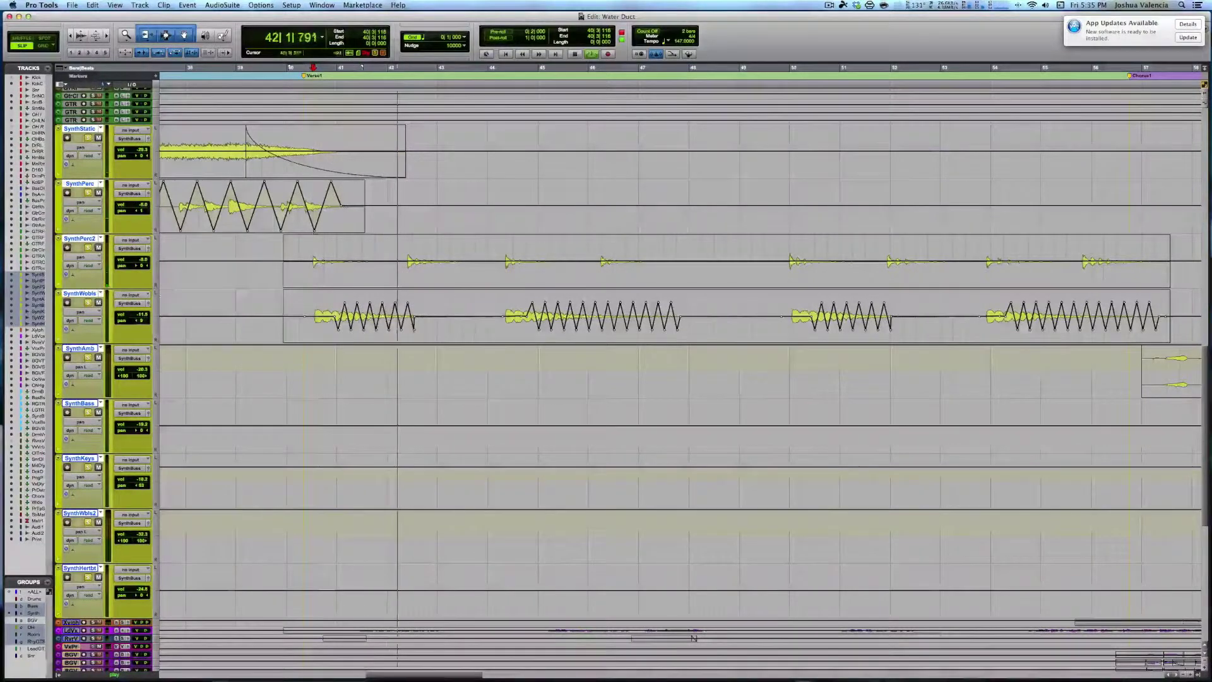
click(506, 284)
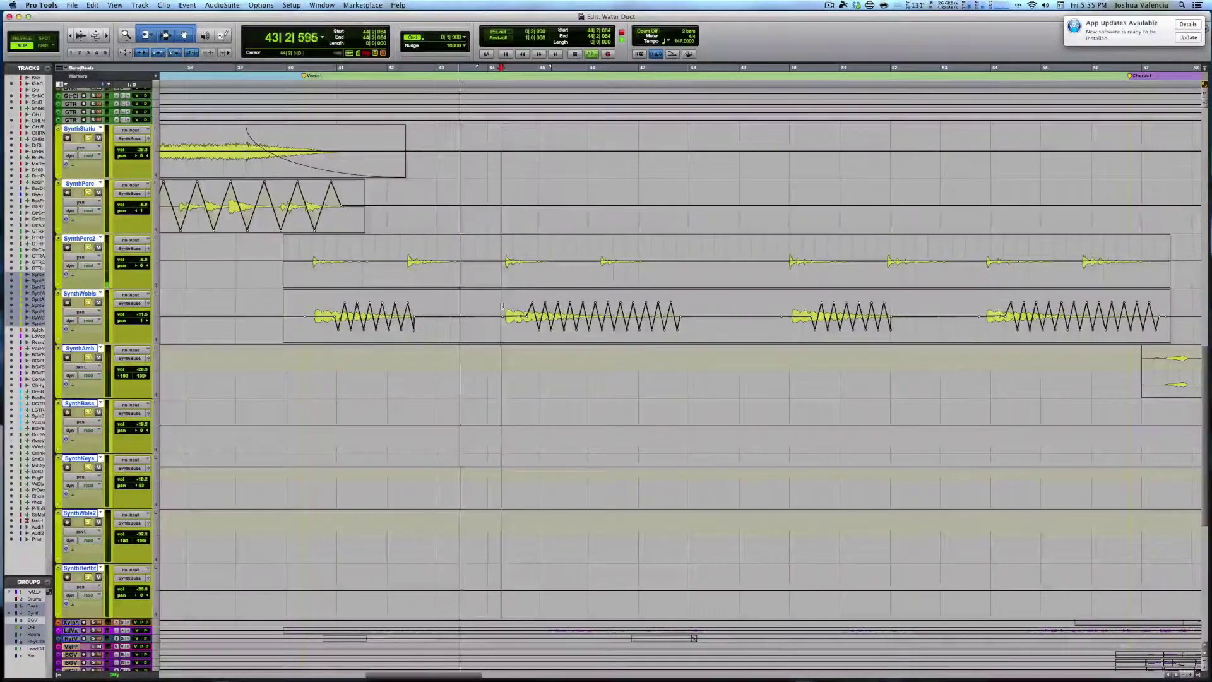
key(space)
key(space)
key(space)
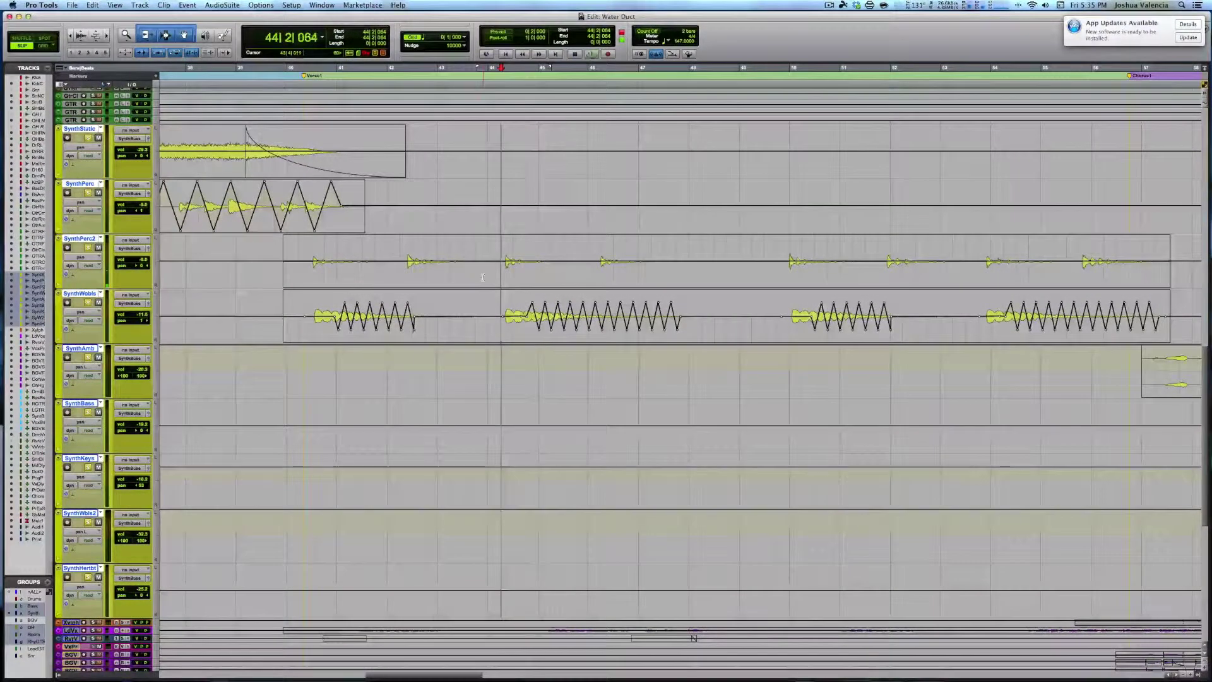
Audition the soloed SynthWobls from bars 40 and 50, bringing up the mixer to watch its channel.
key(super+equal)
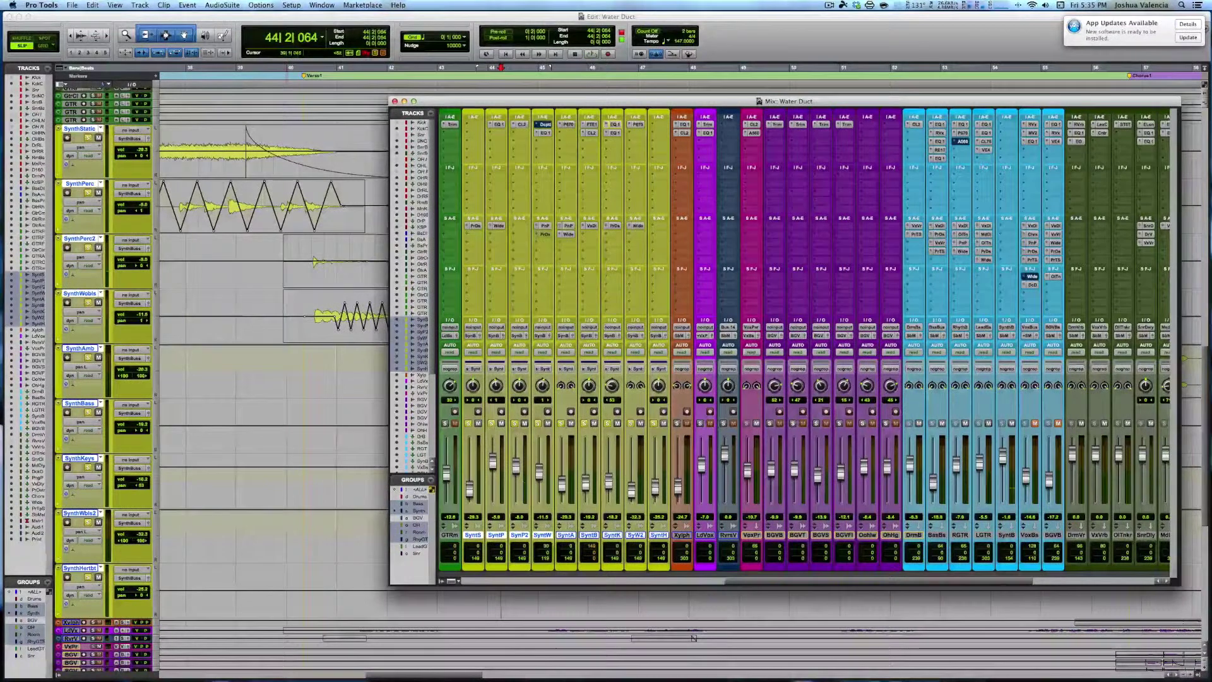
click(287, 314)
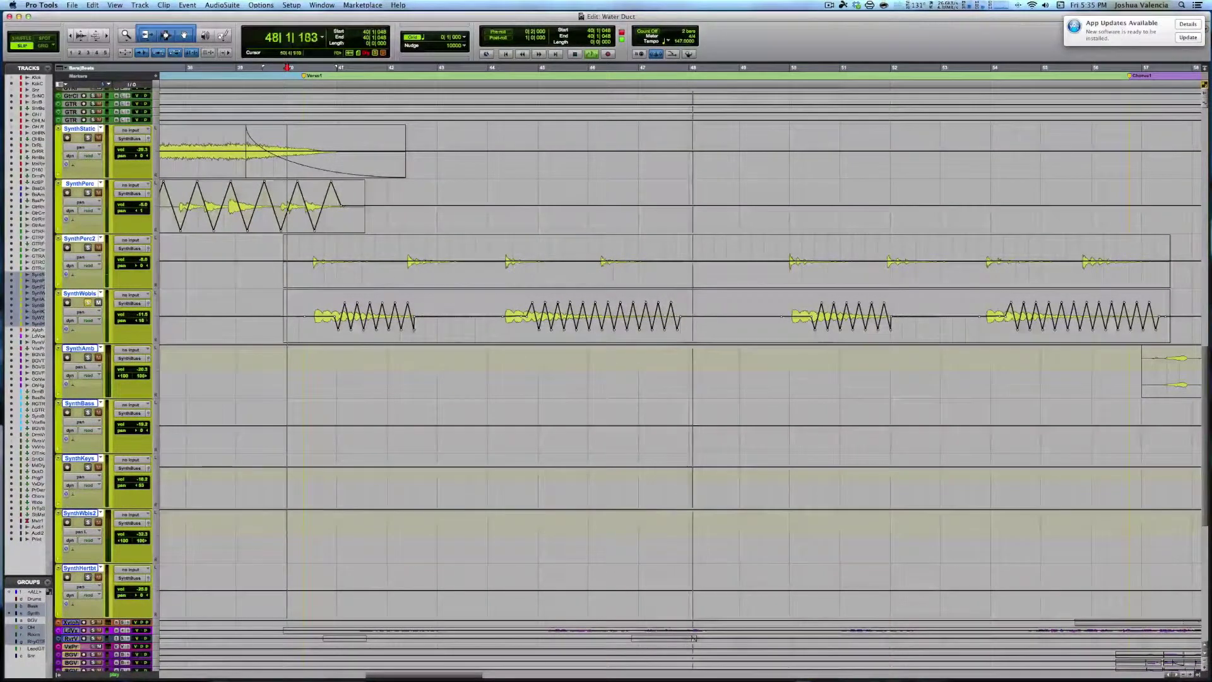
click(789, 308)
key(space)
key(space)
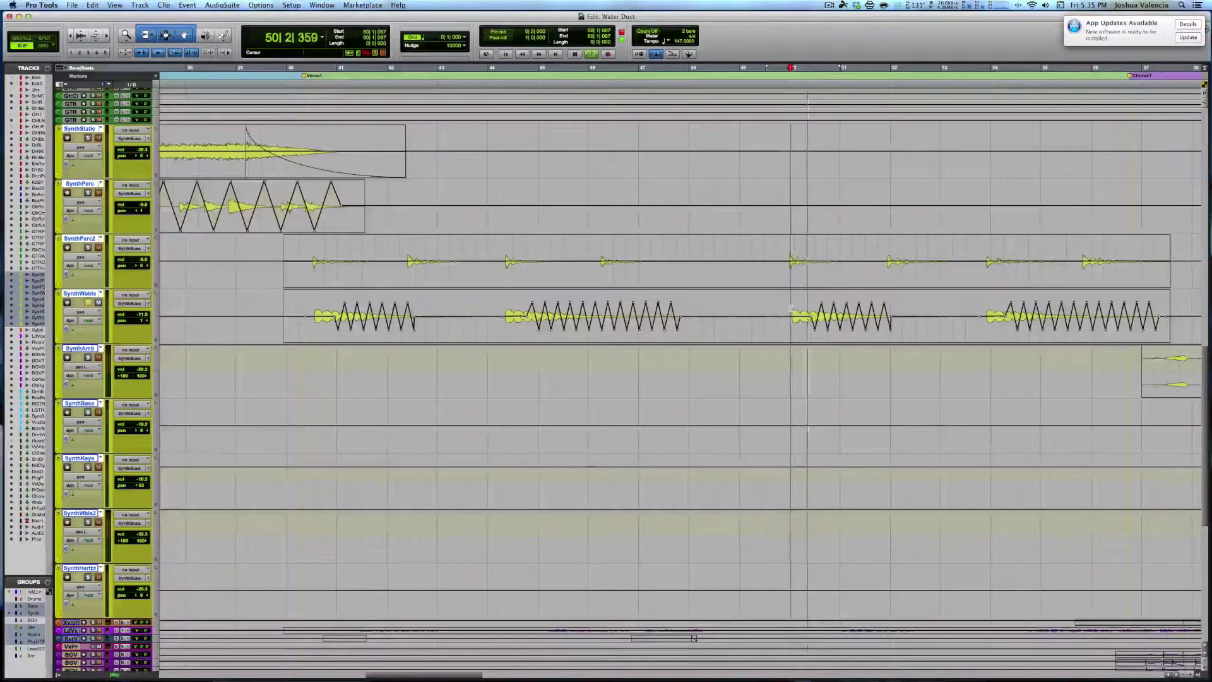
key(space)
key(super+equal)
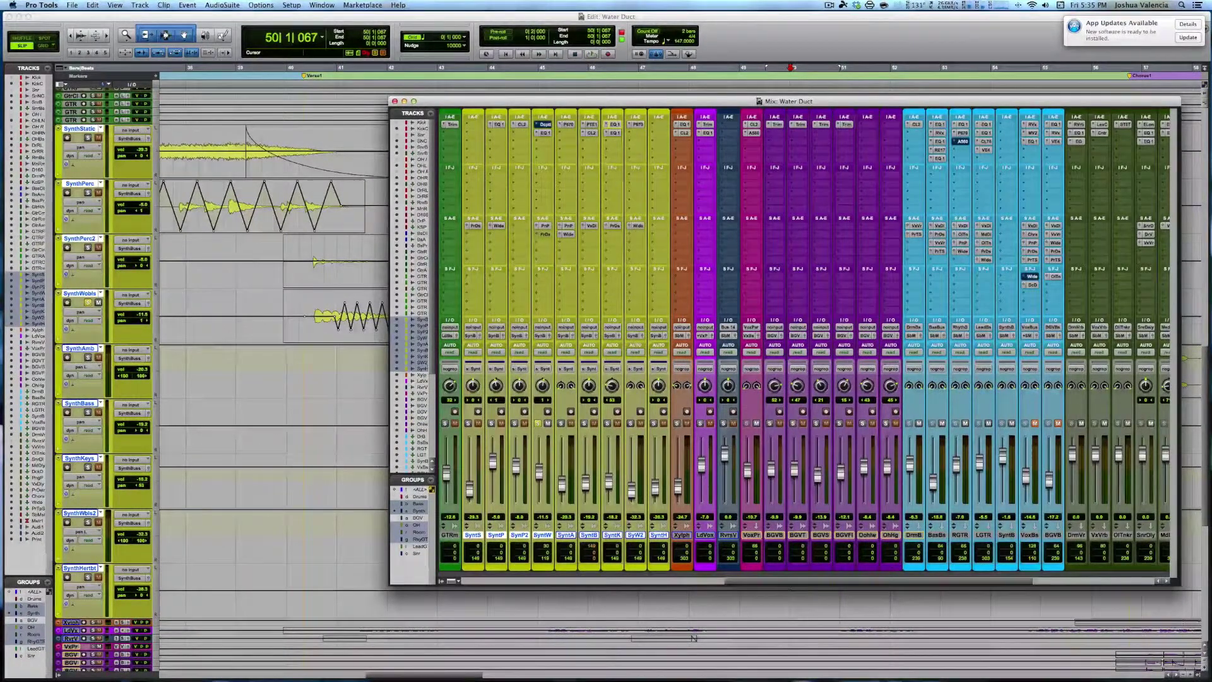
key(space)
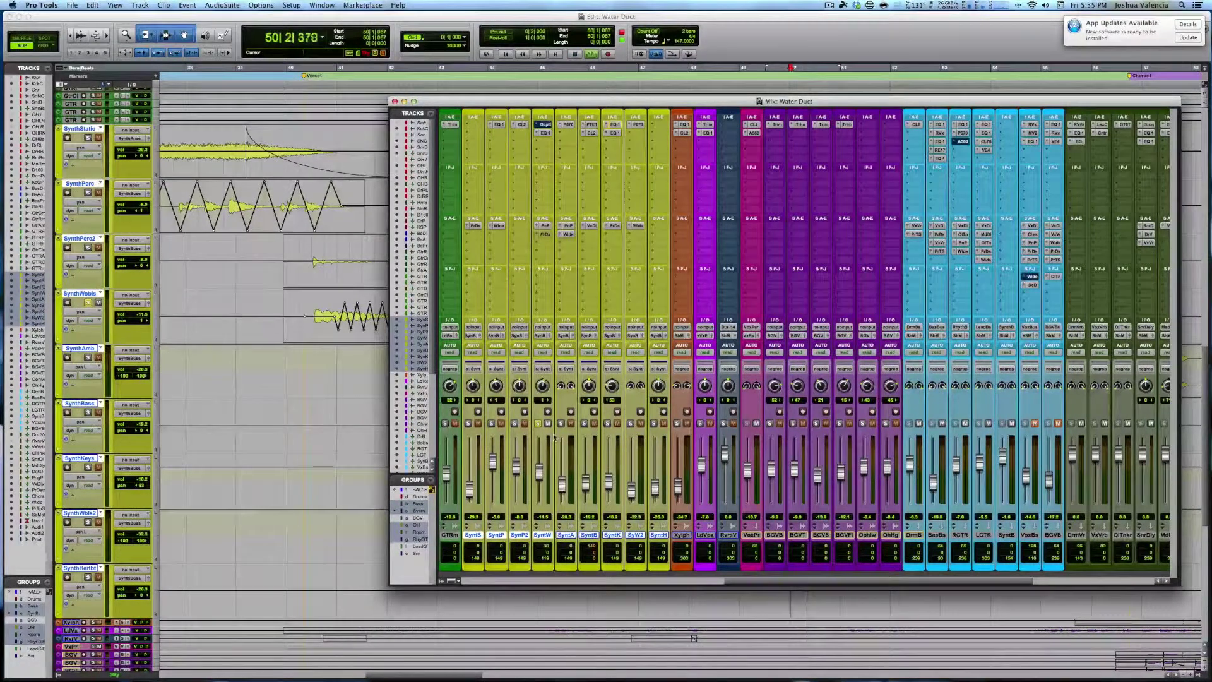
Remove the first insert plug-in from SynthWobls along with its automation and play the track without it.
scroll(801, 341, right, 1)
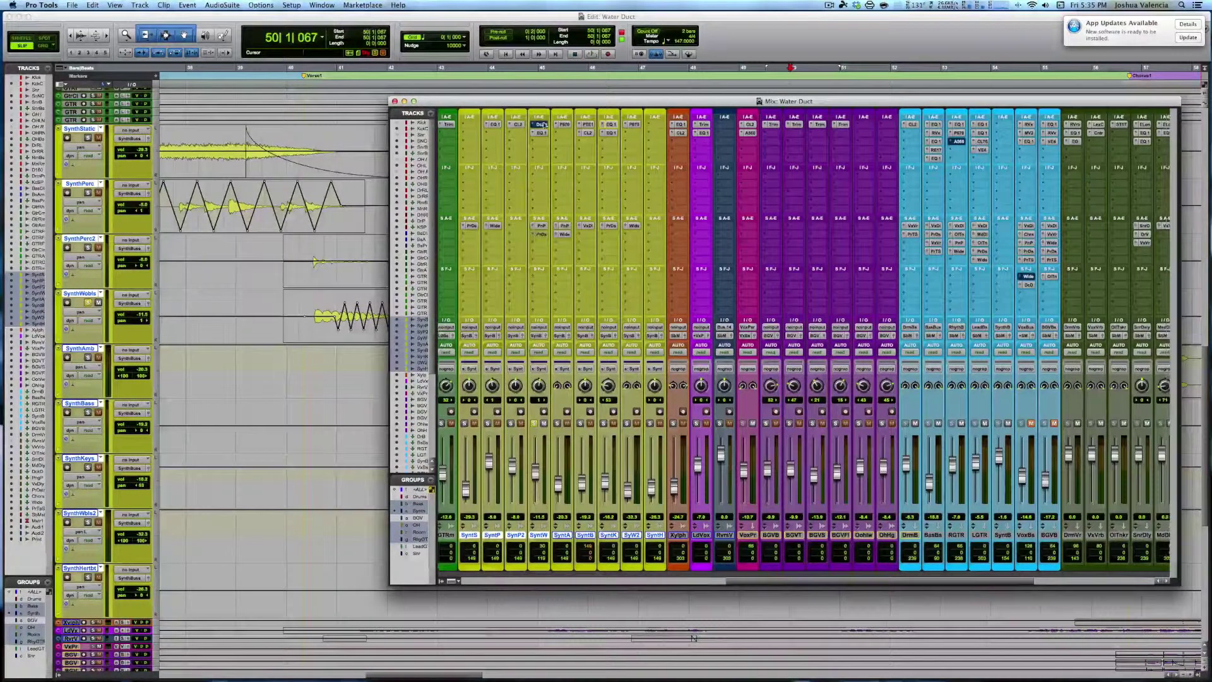
click(533, 124)
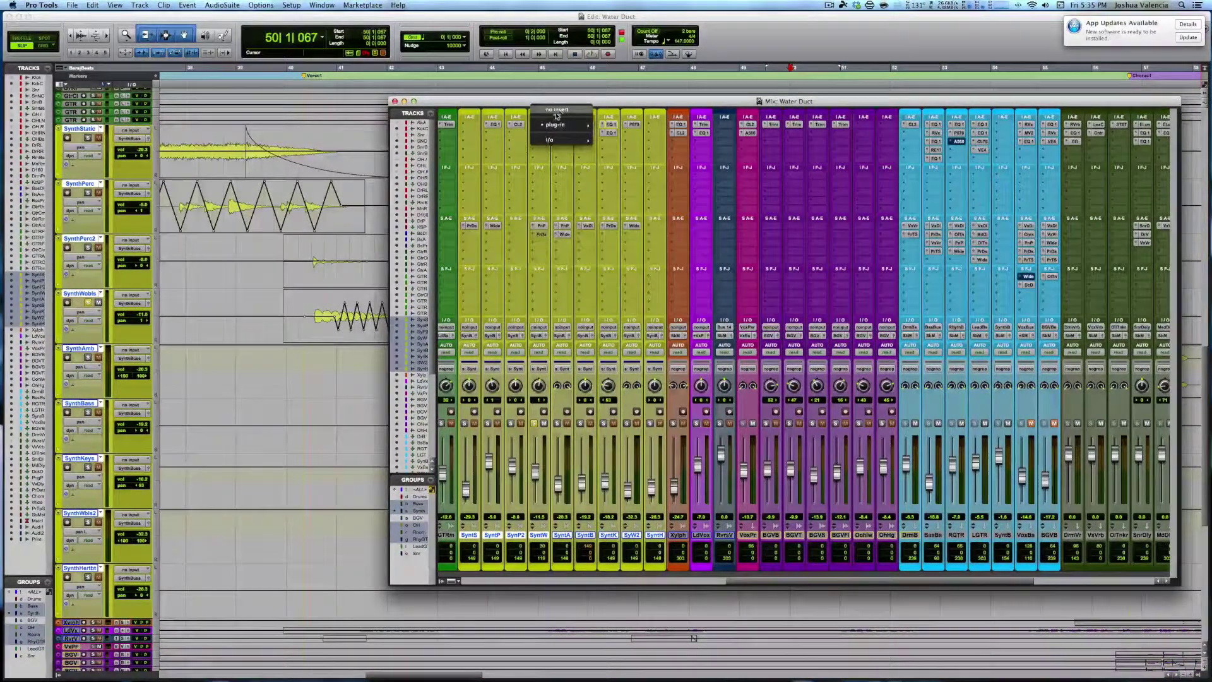
click(556, 114)
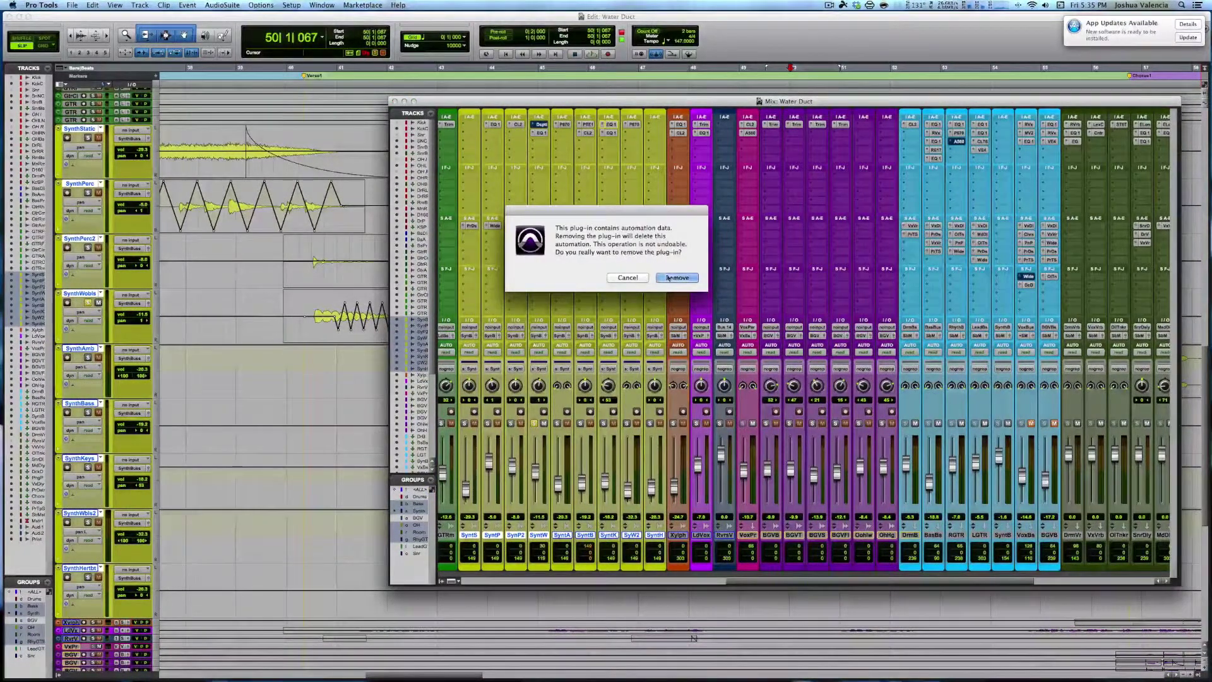
click(668, 277)
key(space)
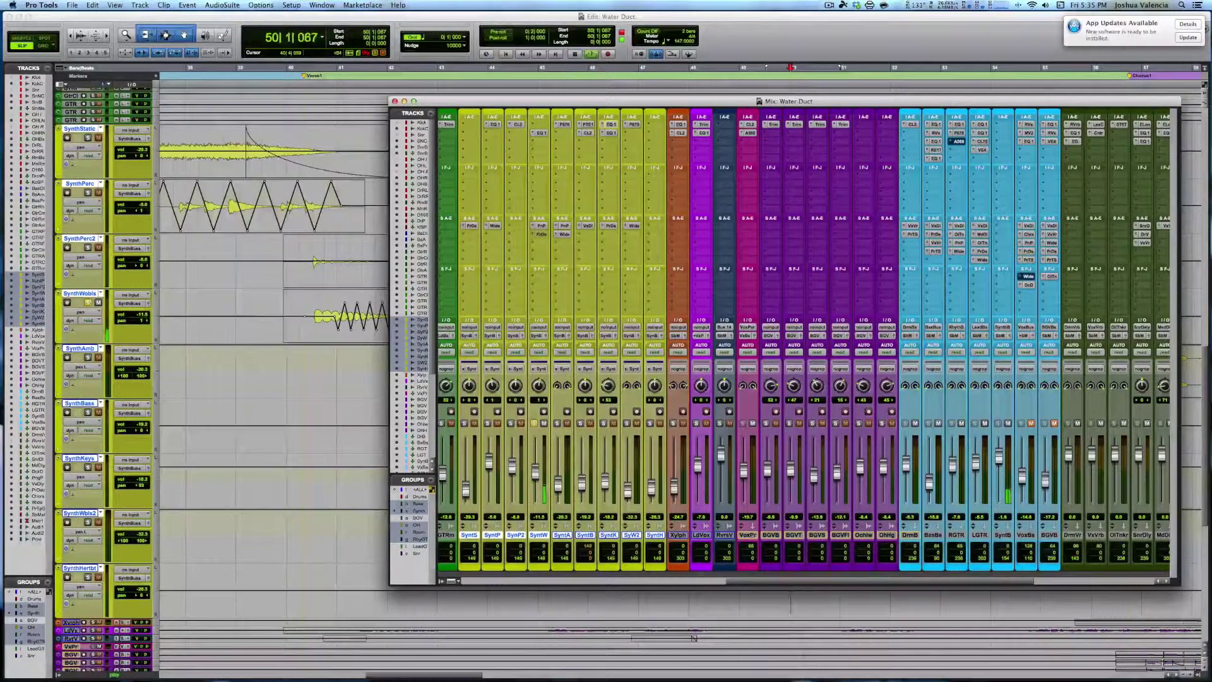
Audition Verse 1 from bar 40 in the edit window, stop playback and bring the mixer back.
key(super+equal)
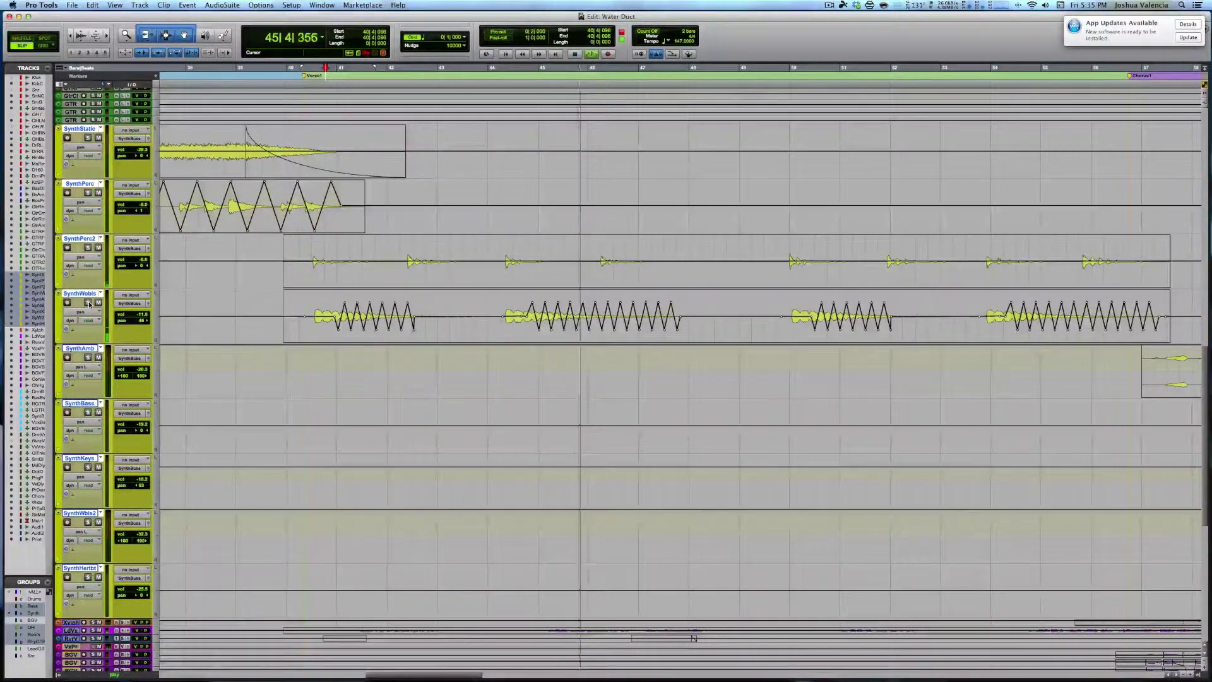
key(space)
key(super+equal)
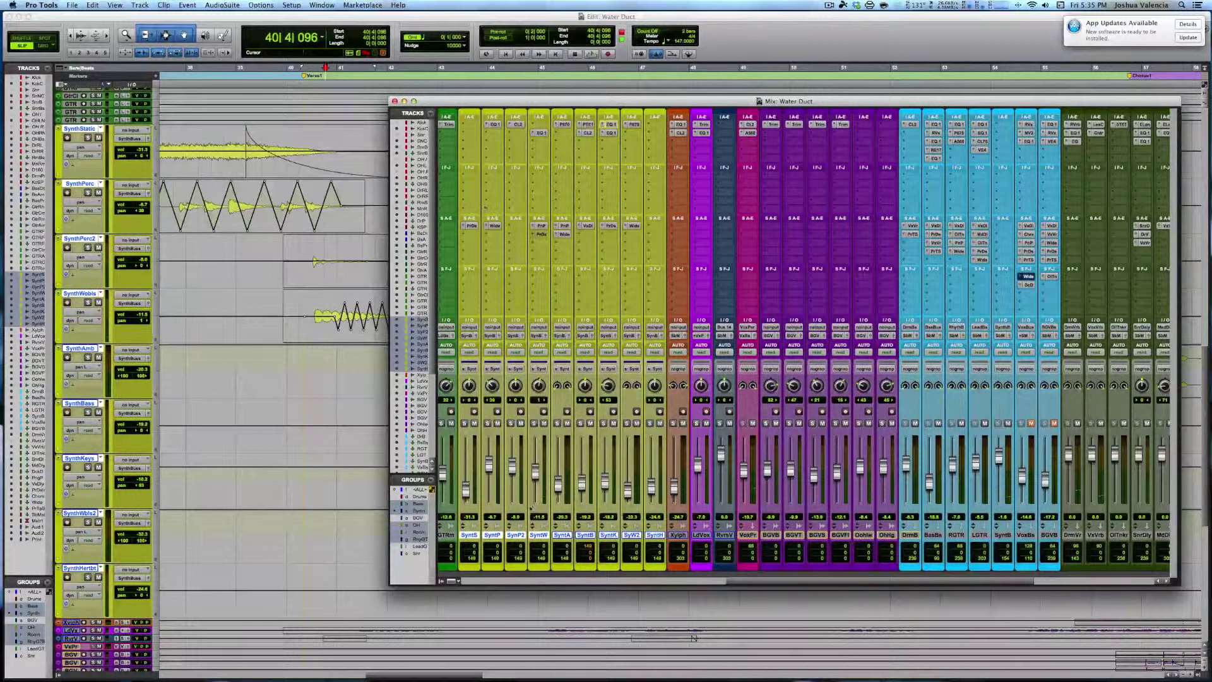
Insert FabFilter Saturn in the first insert slot of SynthWobls and move its window over the mixer channels.
click(535, 125)
mouse_move(568, 139)
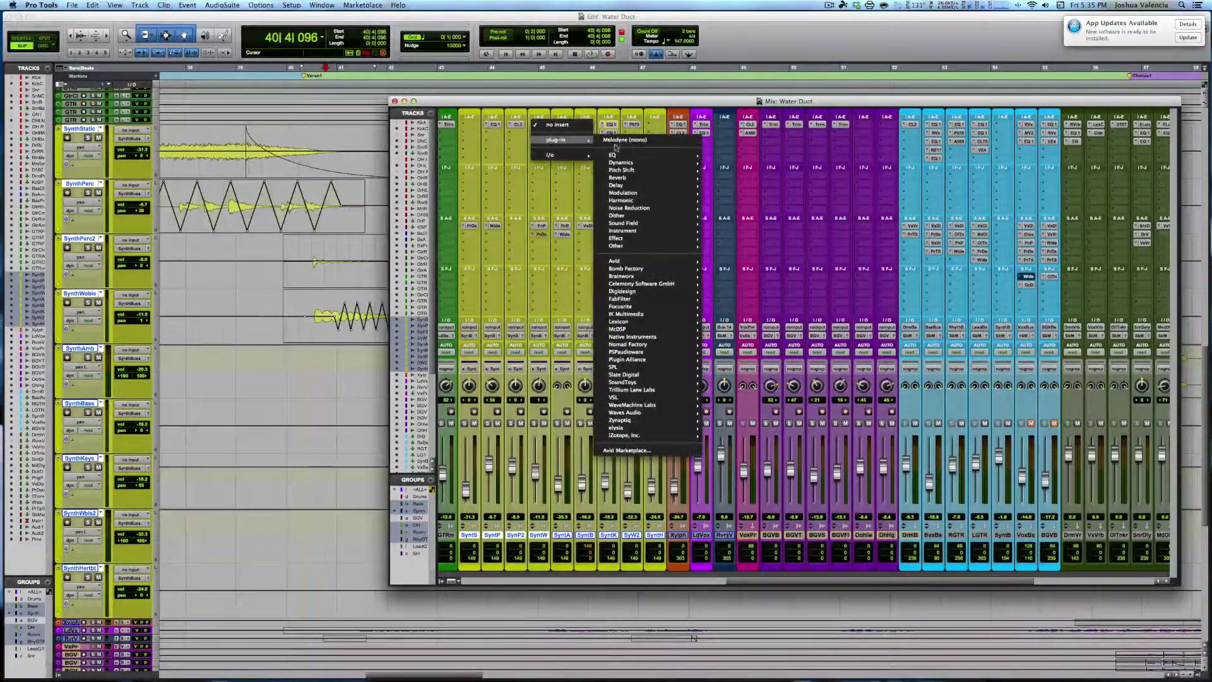
mouse_move(631, 298)
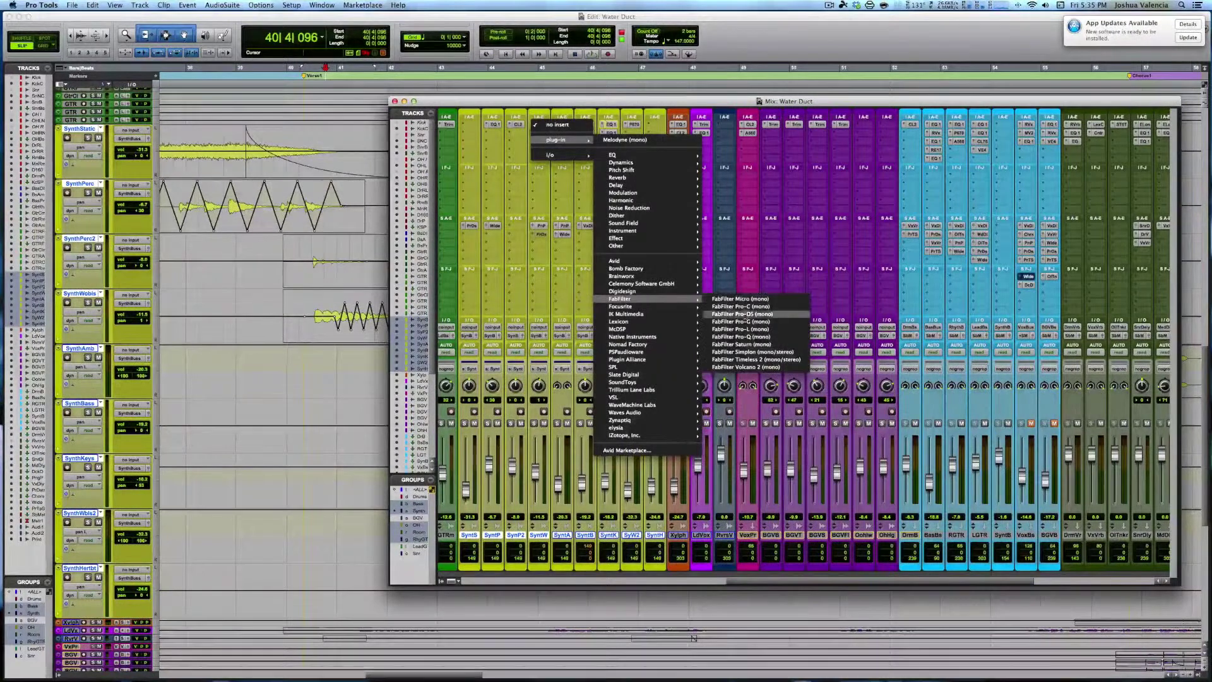
click(756, 347)
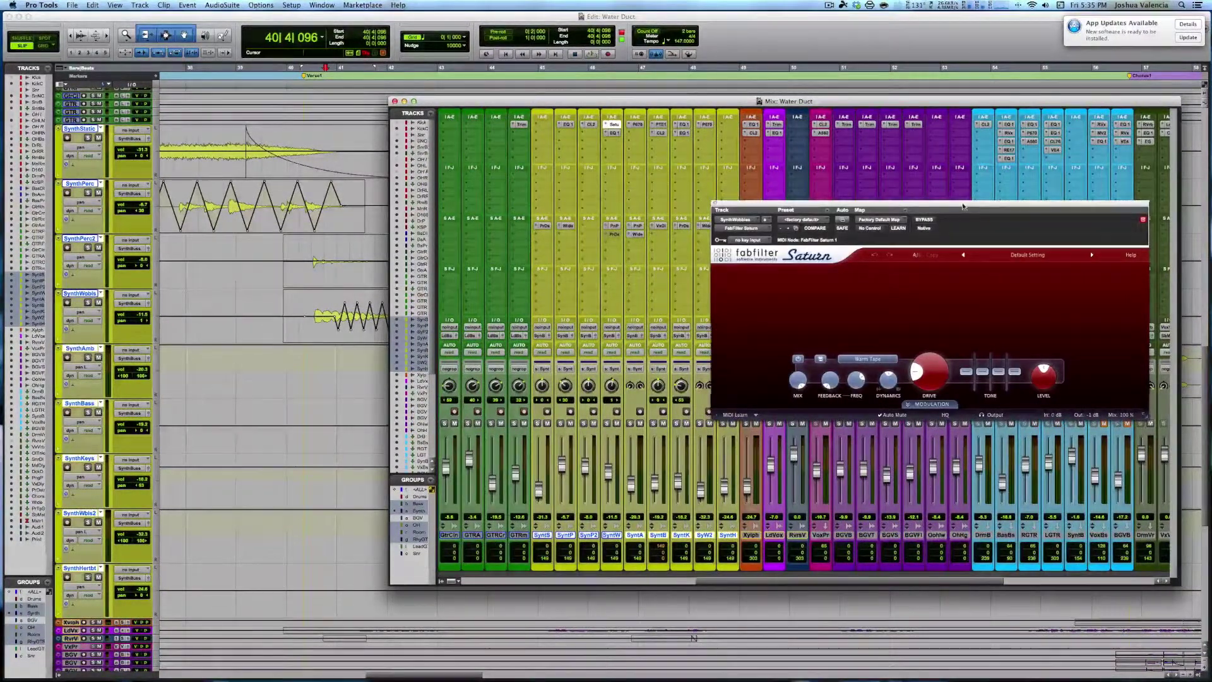
drag(964, 208, 734, 194)
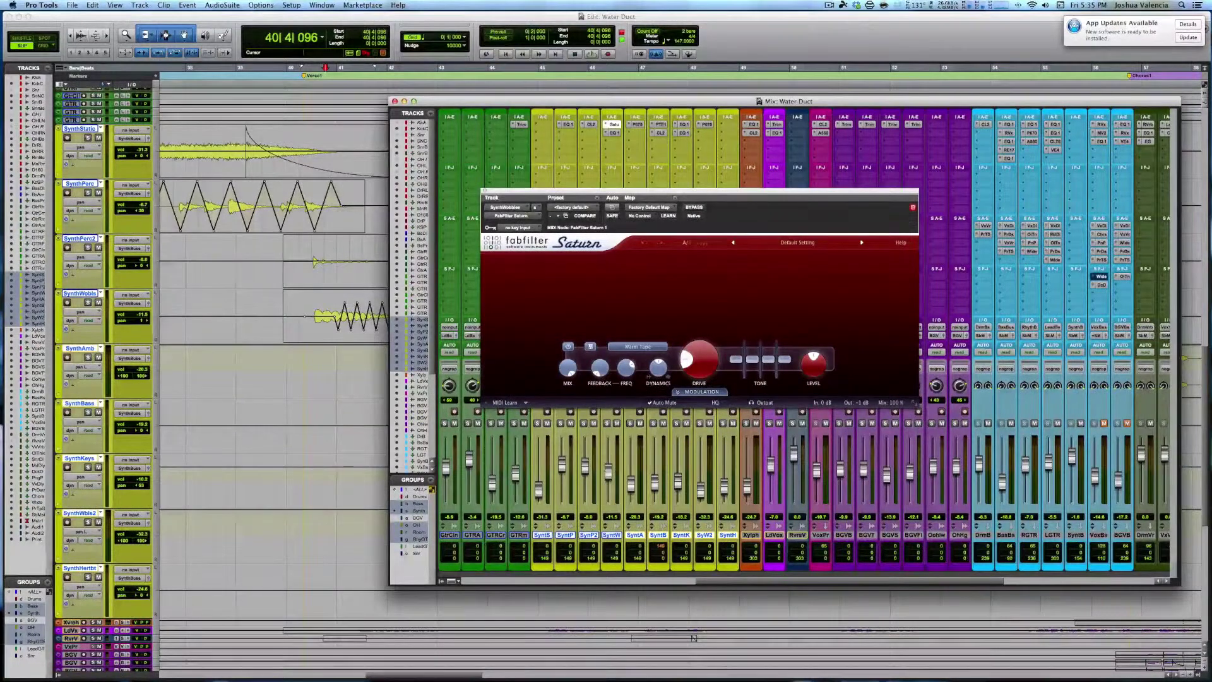
Load a Boutique guitar amp preset in Saturn and play from bar 40.
click(798, 244)
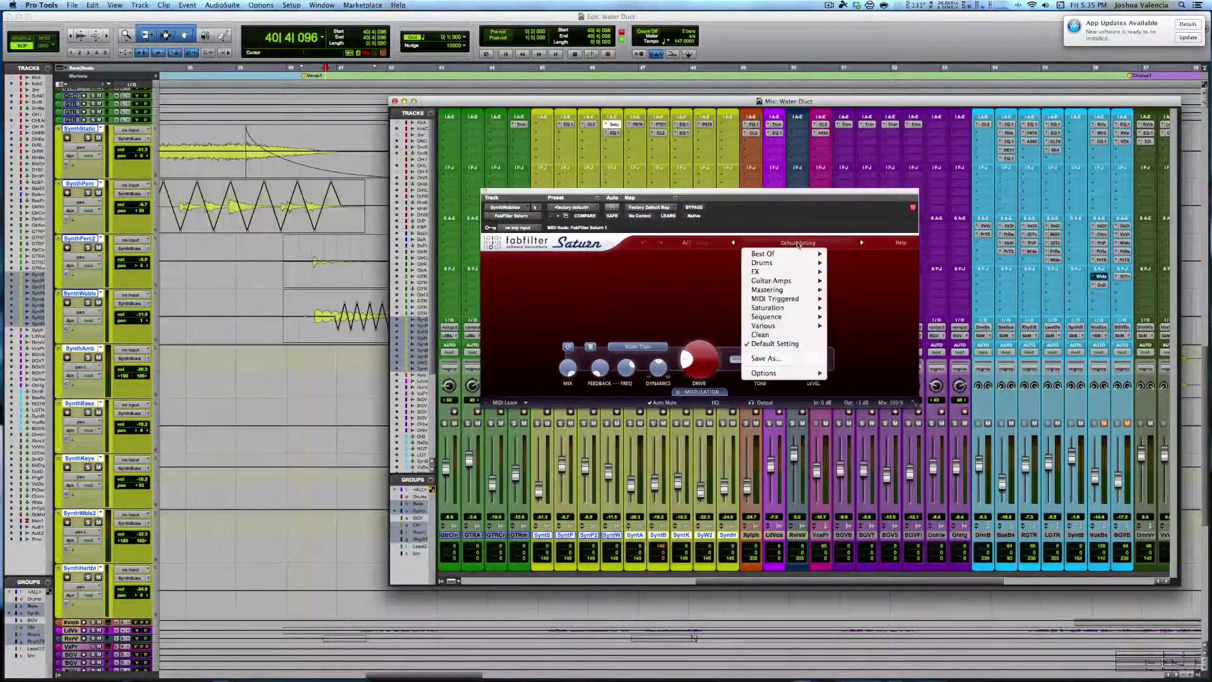
mouse_move(803, 284)
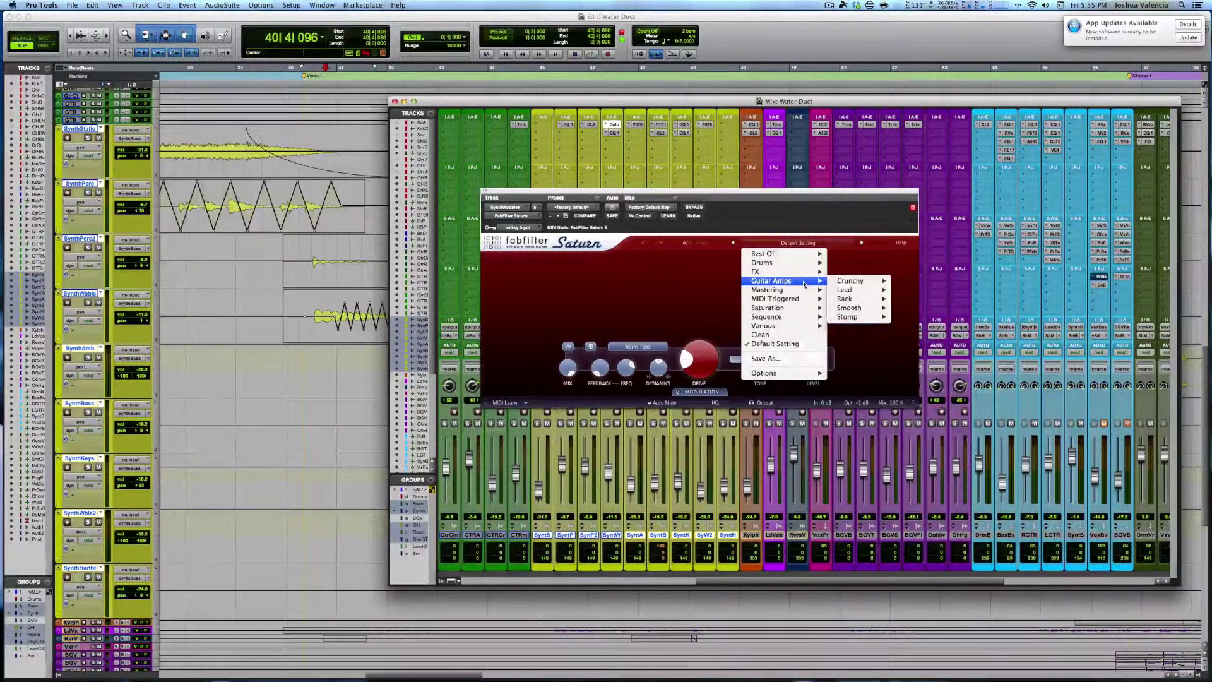
mouse_move(848, 285)
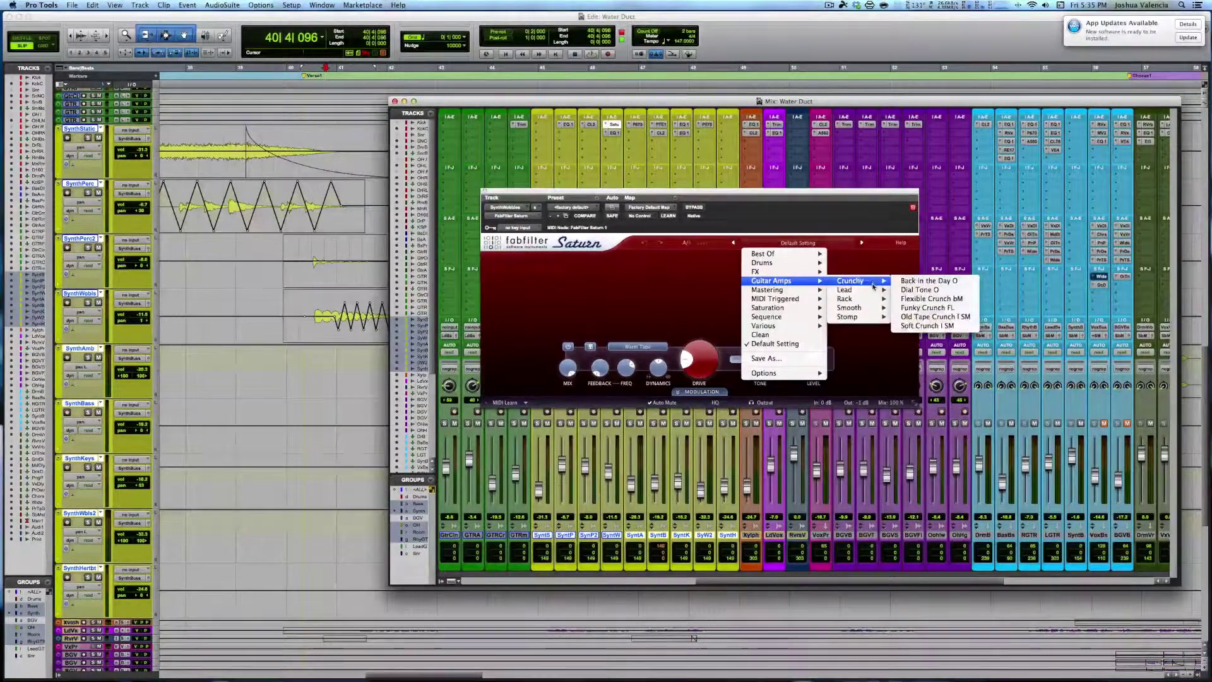
click(915, 290)
key(space)
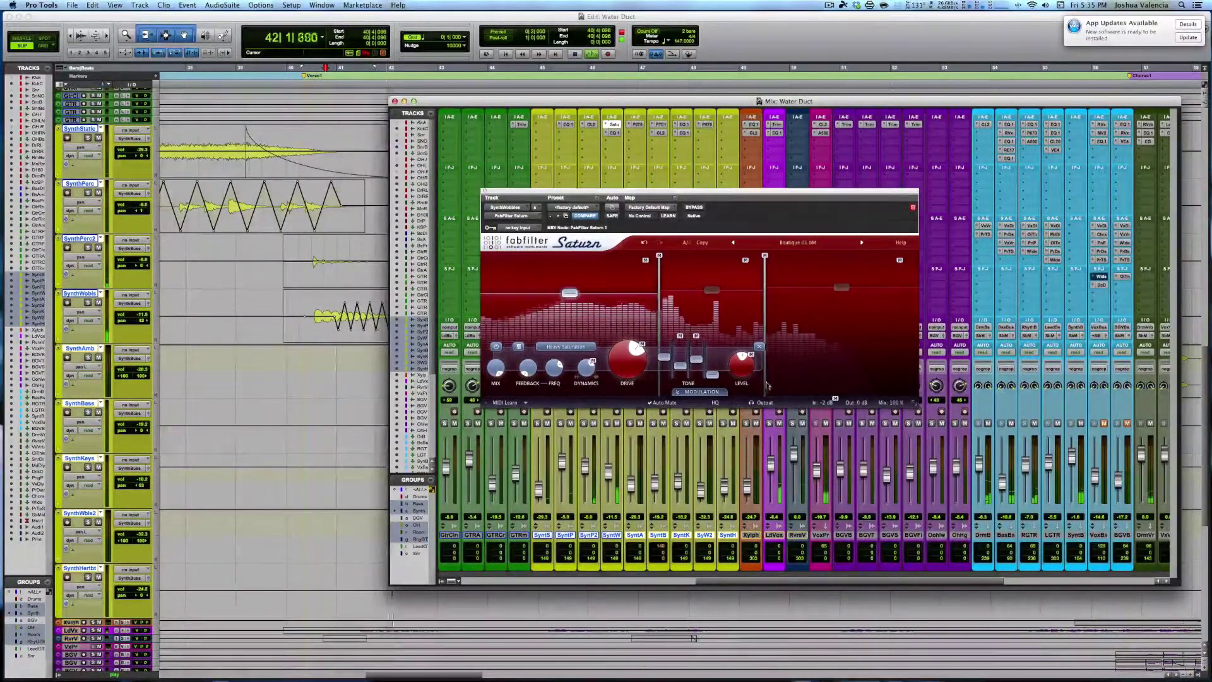
Lower the output levels of Saturn's low and middle bands while replaying Verse 1 from bar 40.
drag(743, 373, 743, 410)
key(space)
key(space)
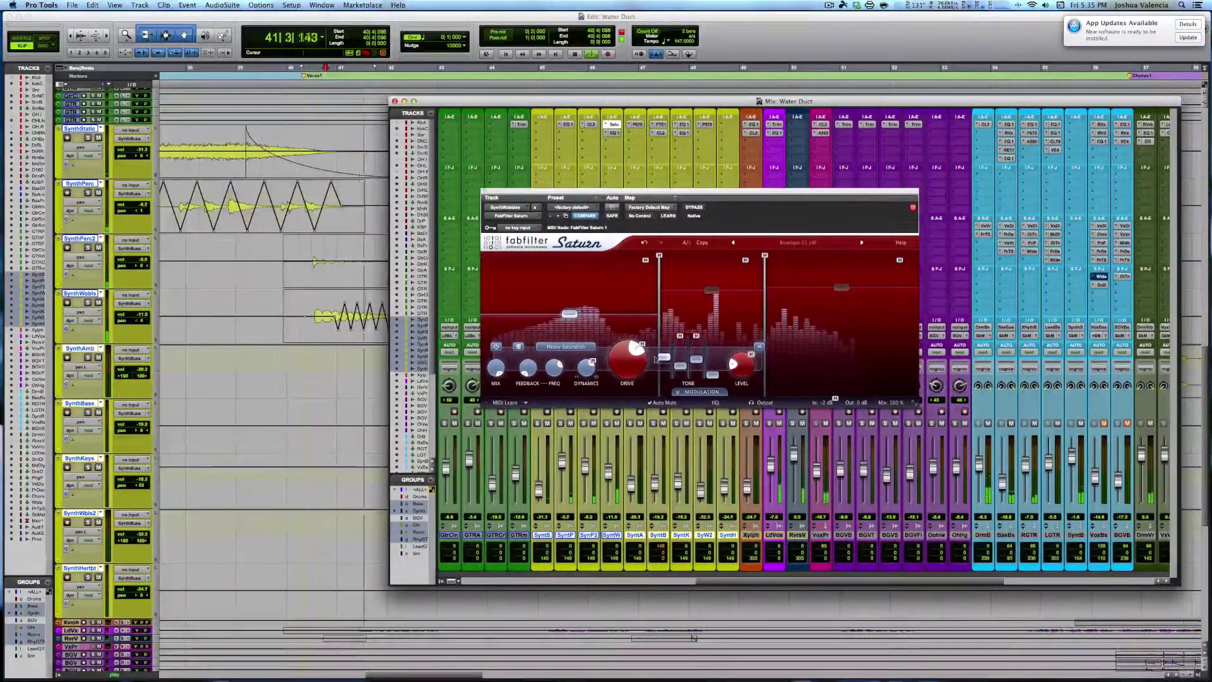
mouse_move(737, 368)
mouse_move(818, 386)
drag(815, 394, 816, 396)
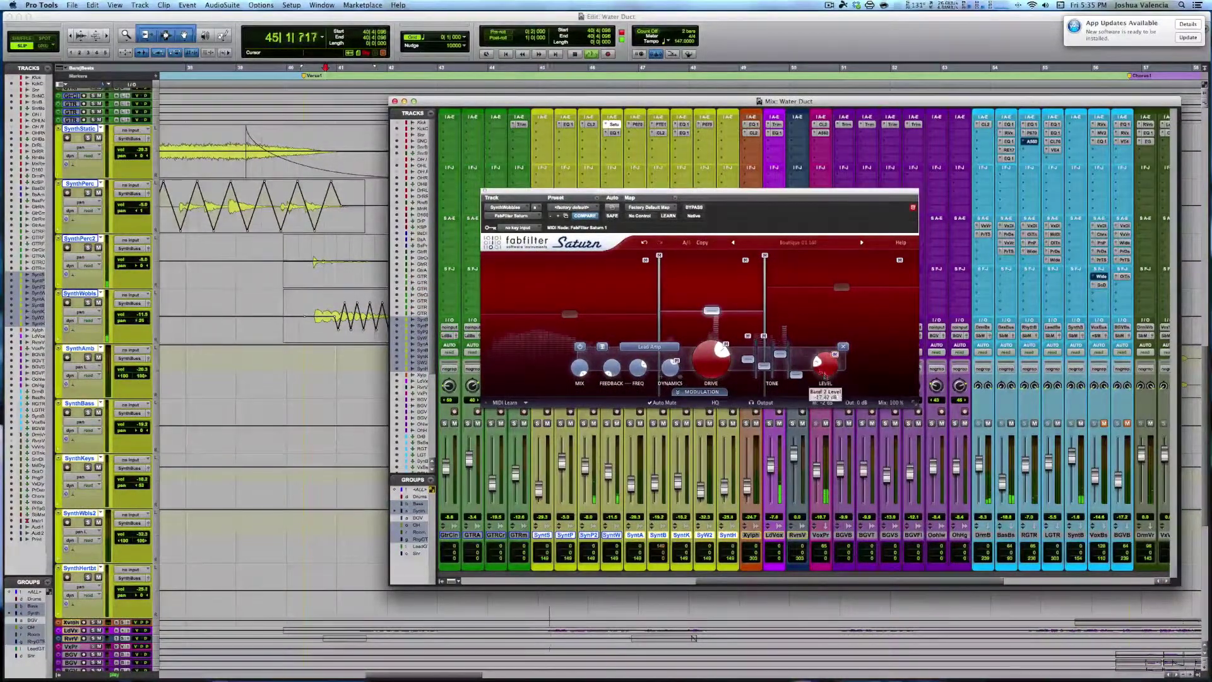
mouse_move(581, 371)
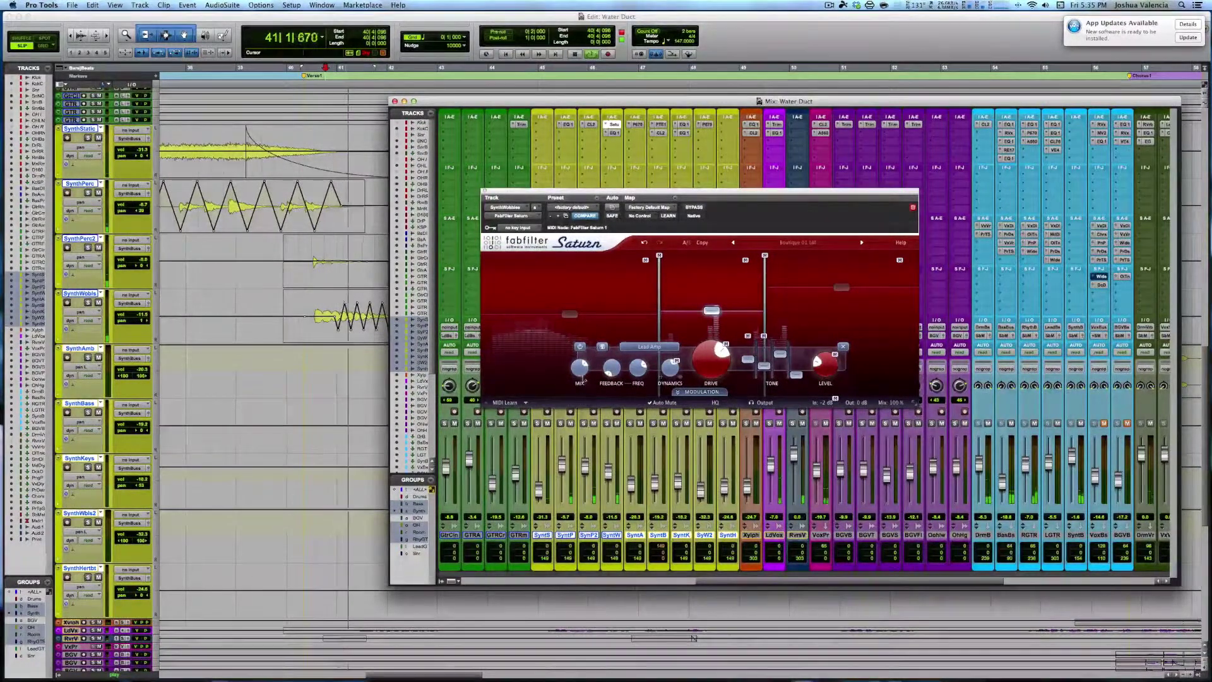
Close the Saturn and mixer windows and stop playback.
click(484, 191)
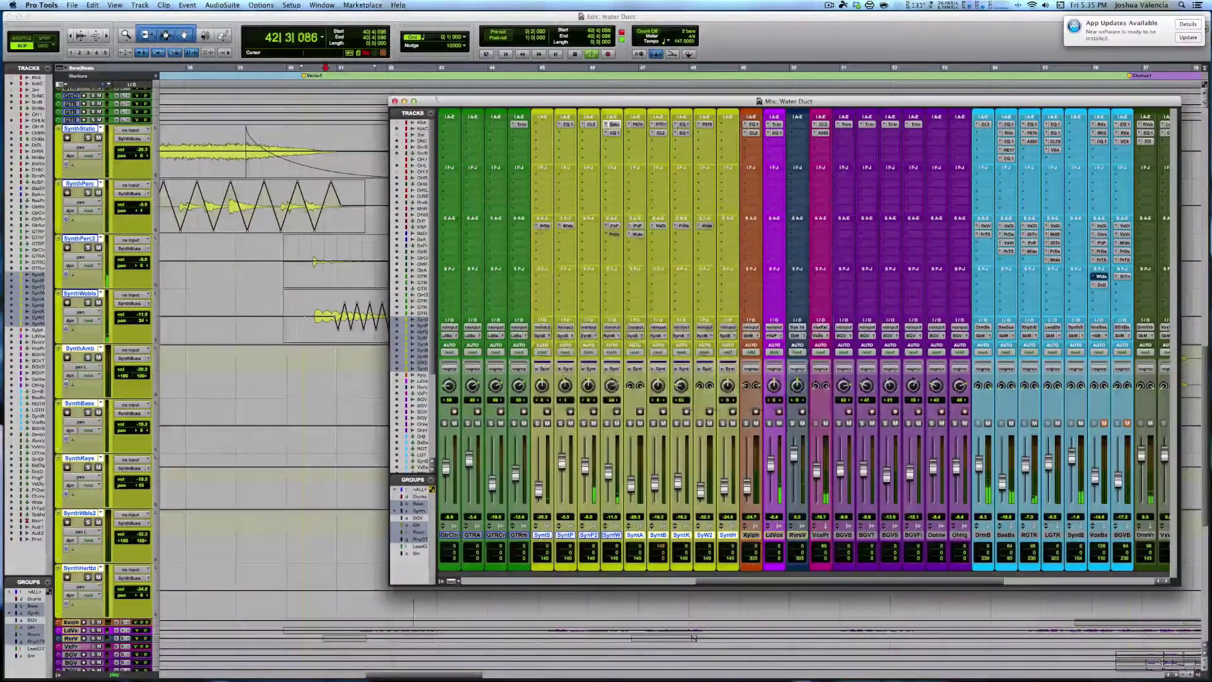
click(395, 101)
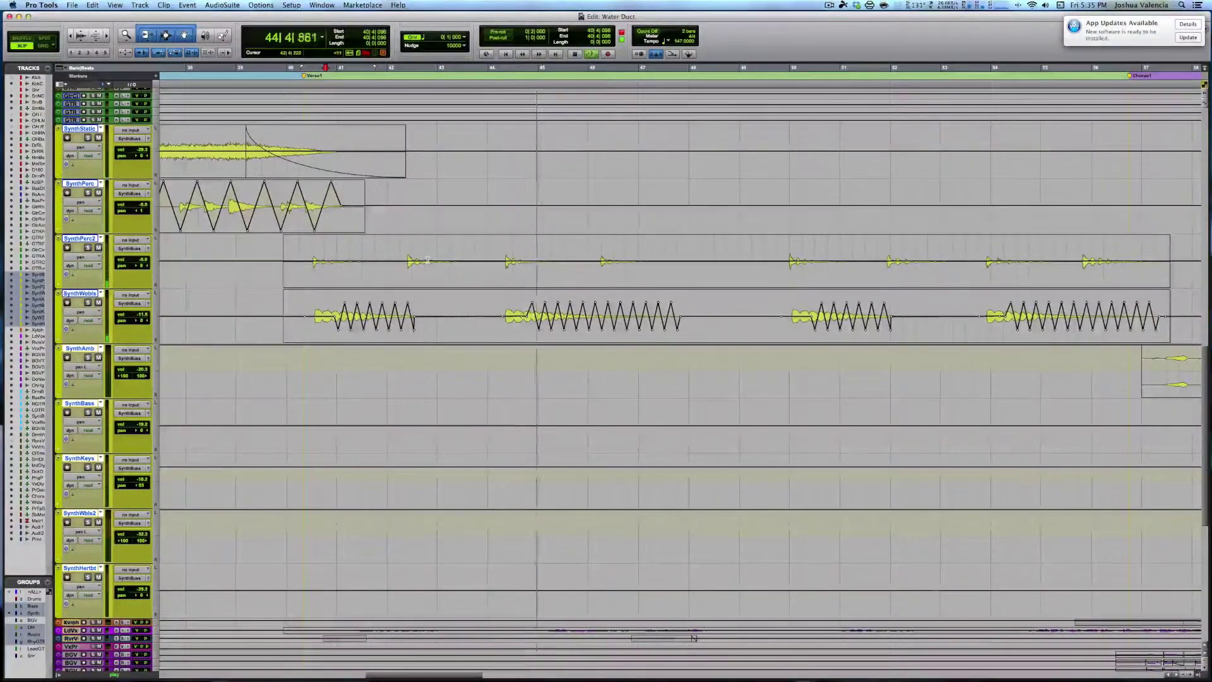
key(space)
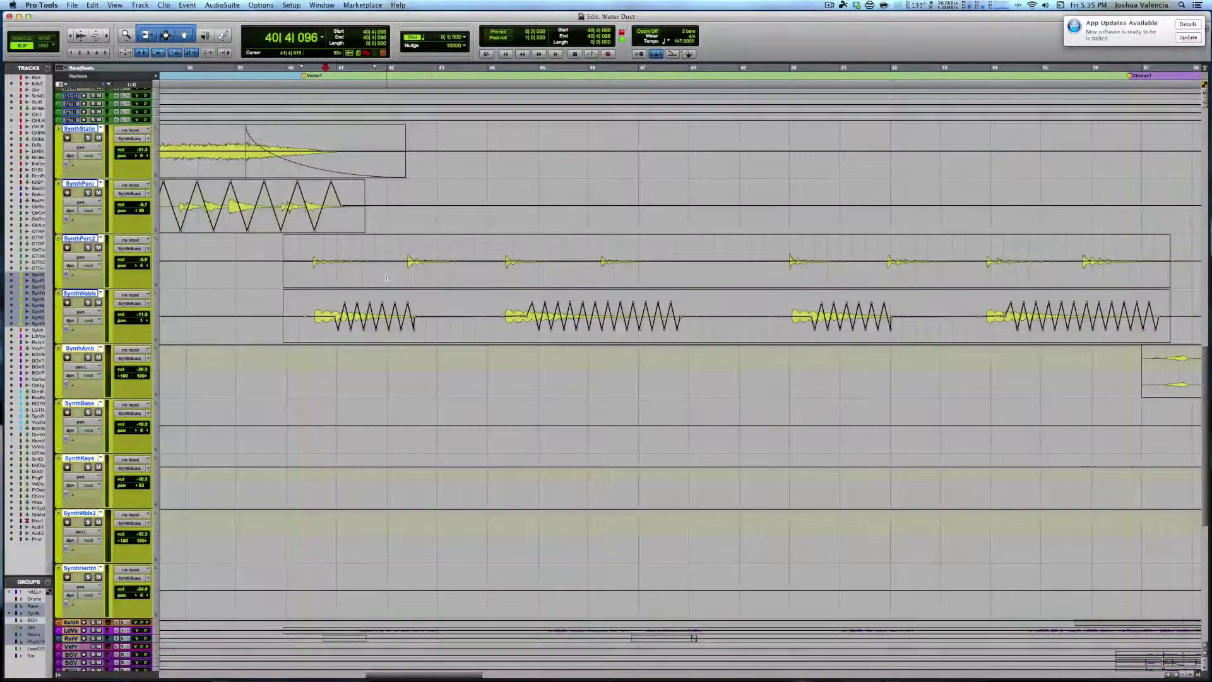
scroll(381, 278, left, 15)
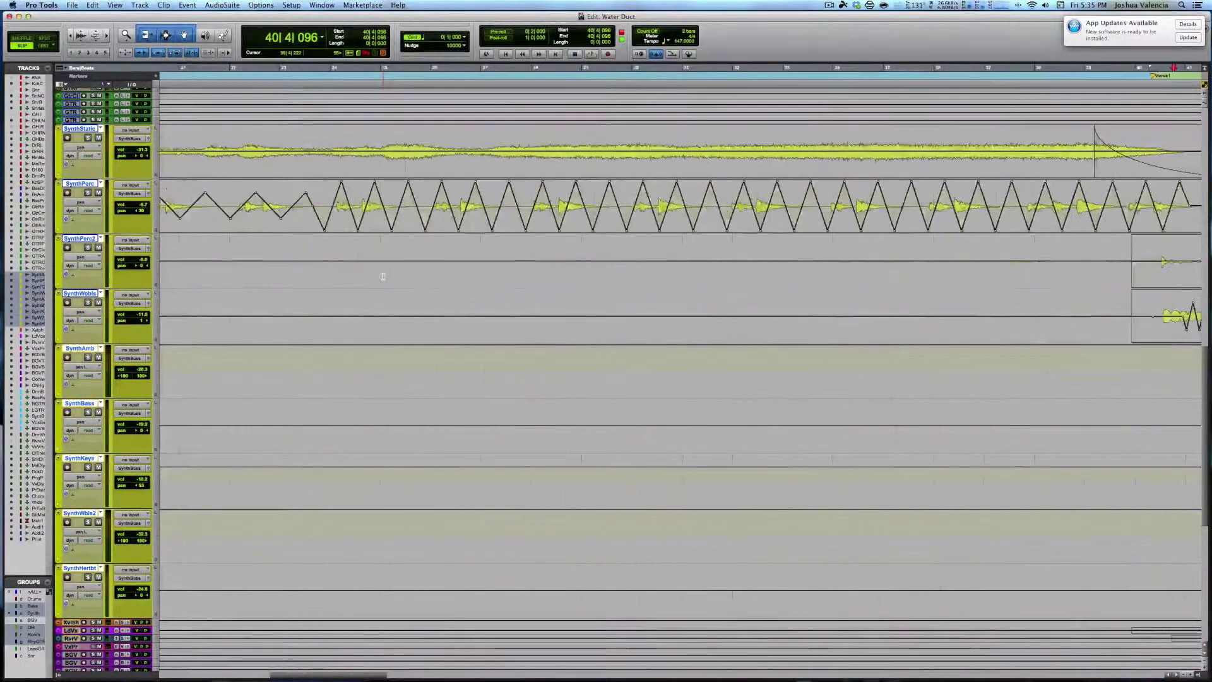
Solo SynthPerc and audition its panning briefly from bar 6.
scroll(381, 277, left, 15)
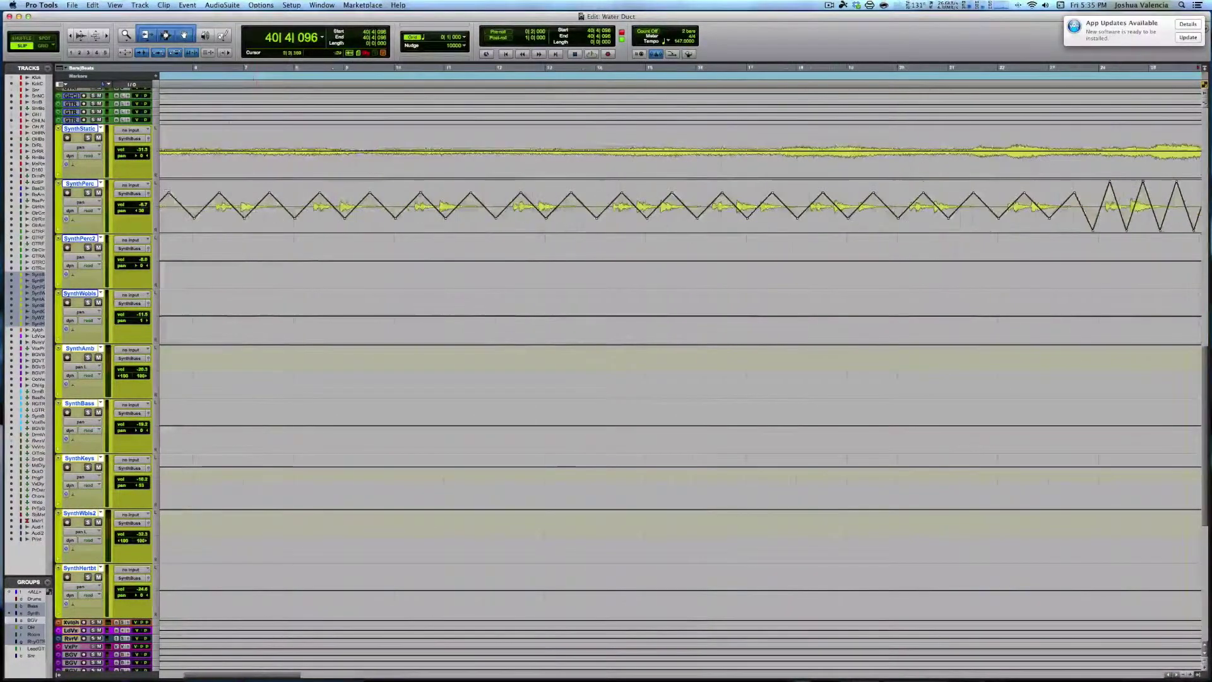
click(195, 531)
click(88, 192)
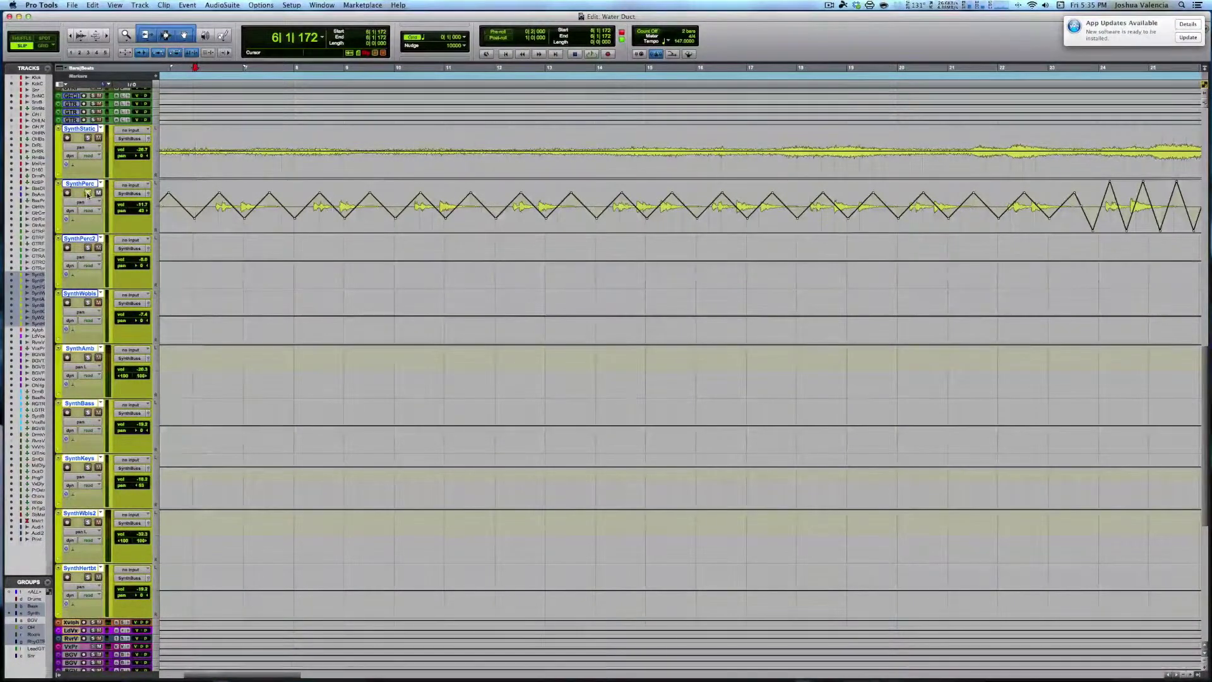
key(space)
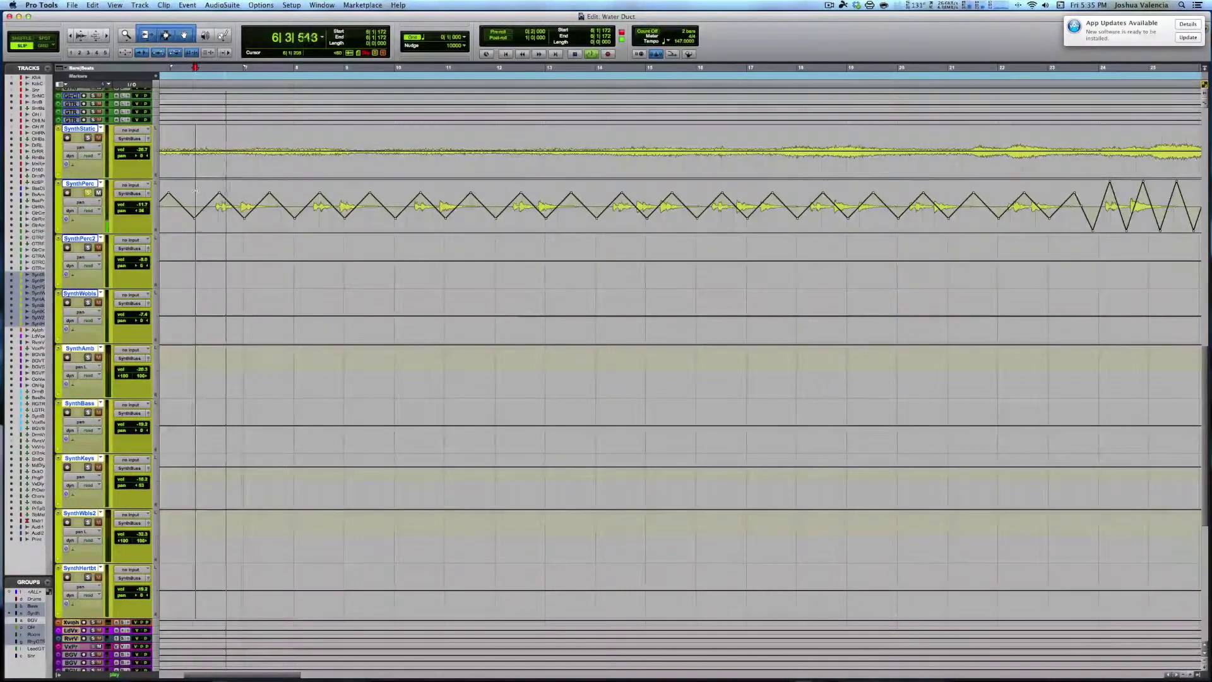
key(space)
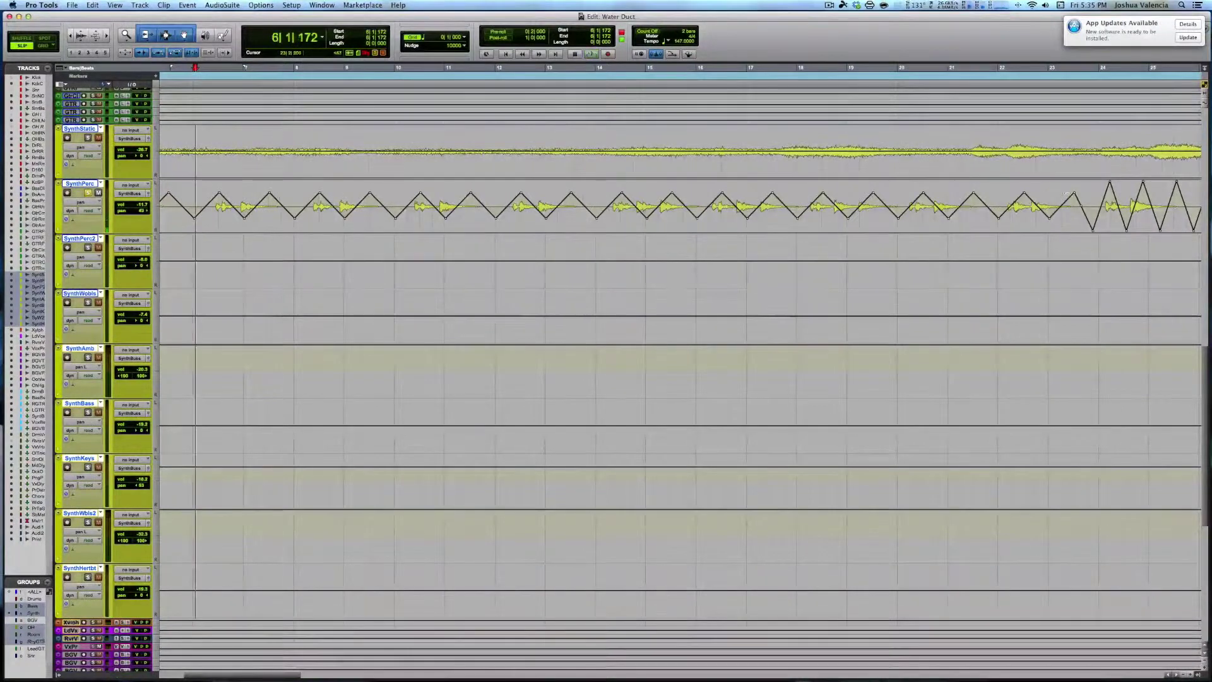
Audition SynthPerc's wider, faster pan automation from just before bar 24.
click(1090, 199)
key(space)
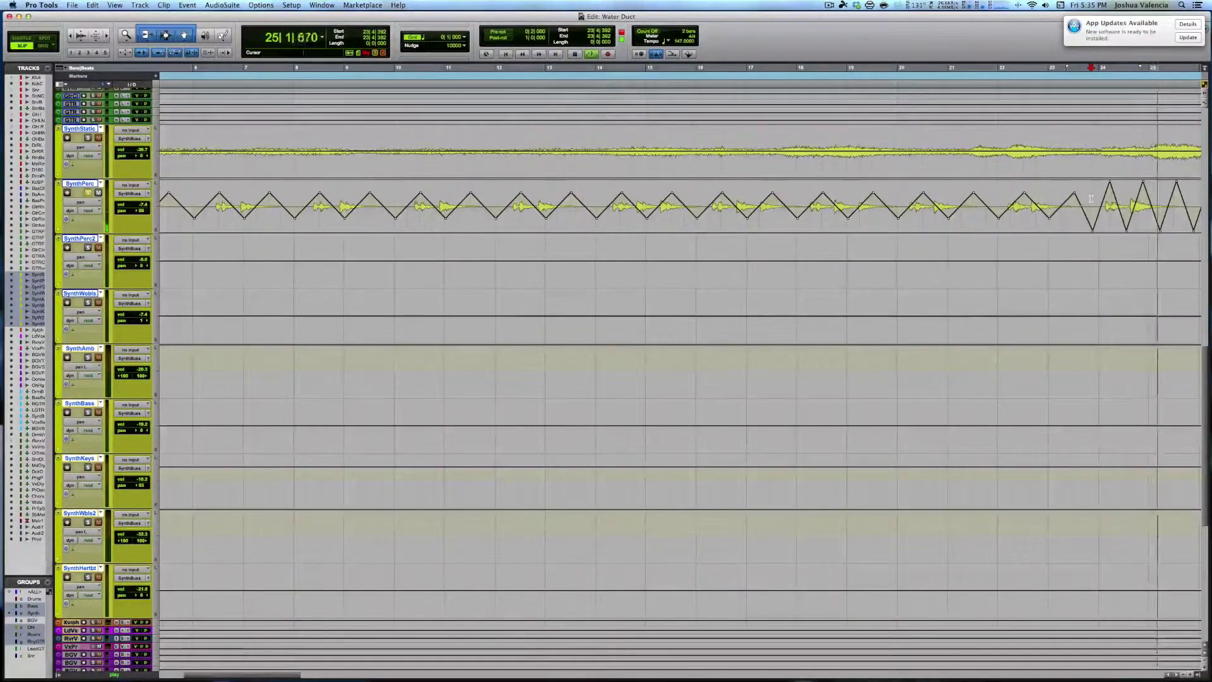
key(space)
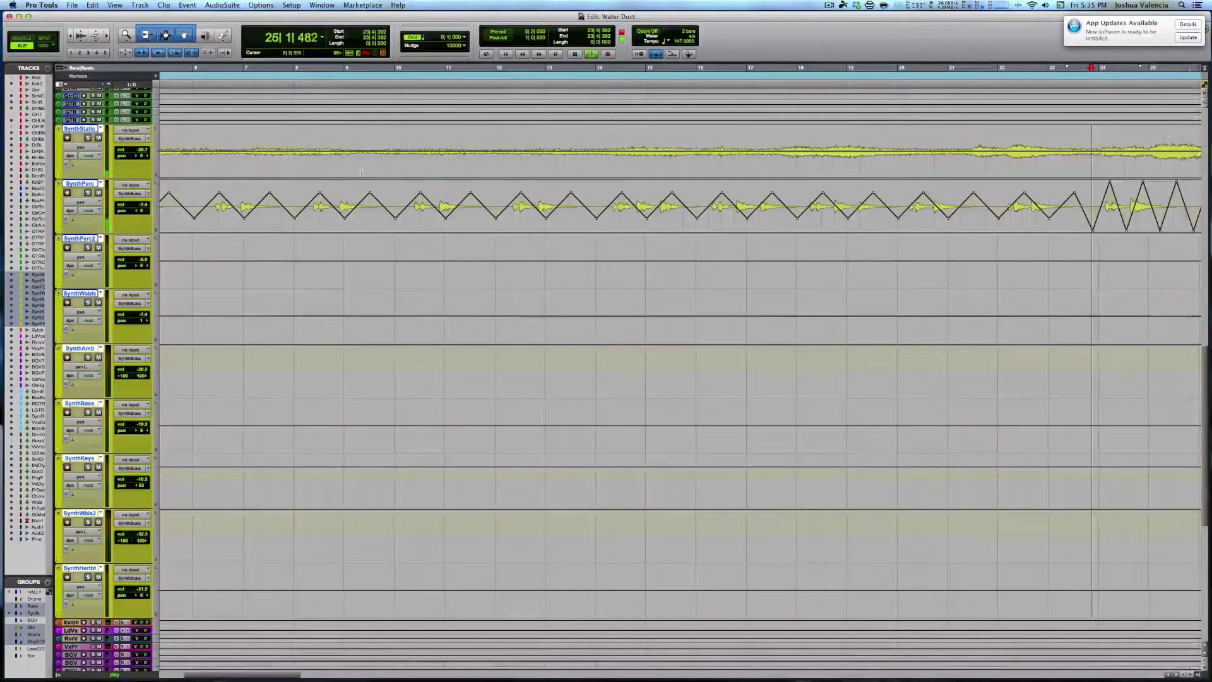
key(space)
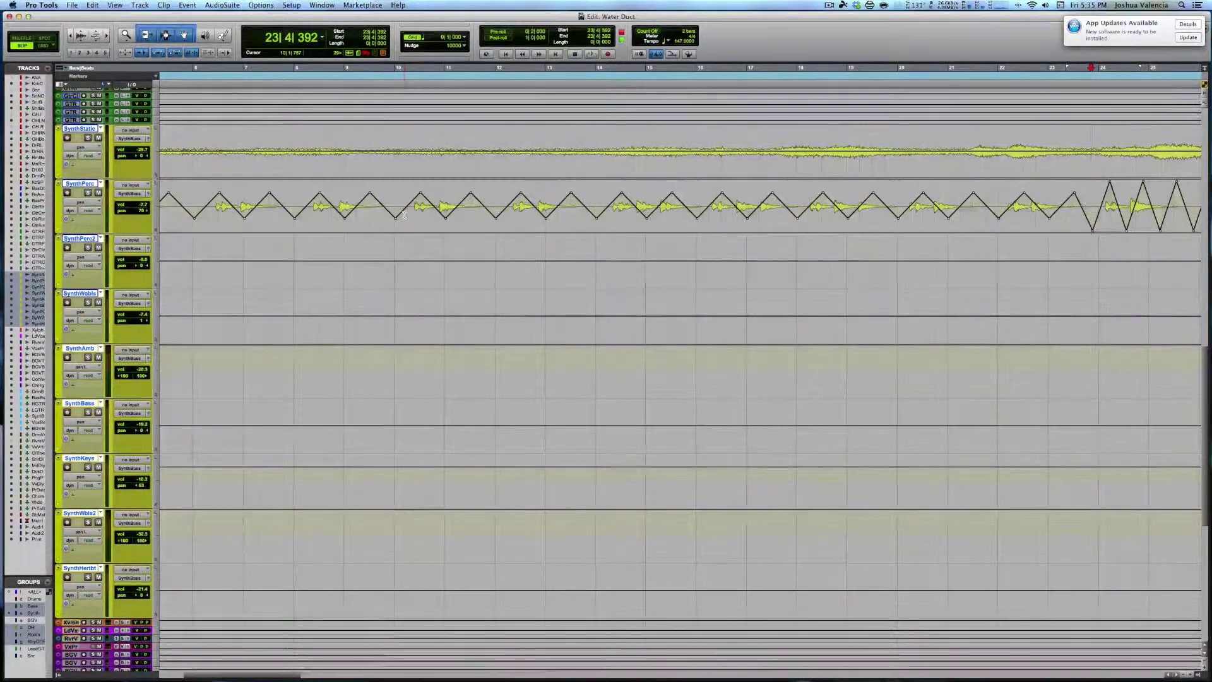
Show the whole session, inspect the first sends of SynthPerc and SynthStatic in the mixer, and move the mixer window aside.
key(alt+a)
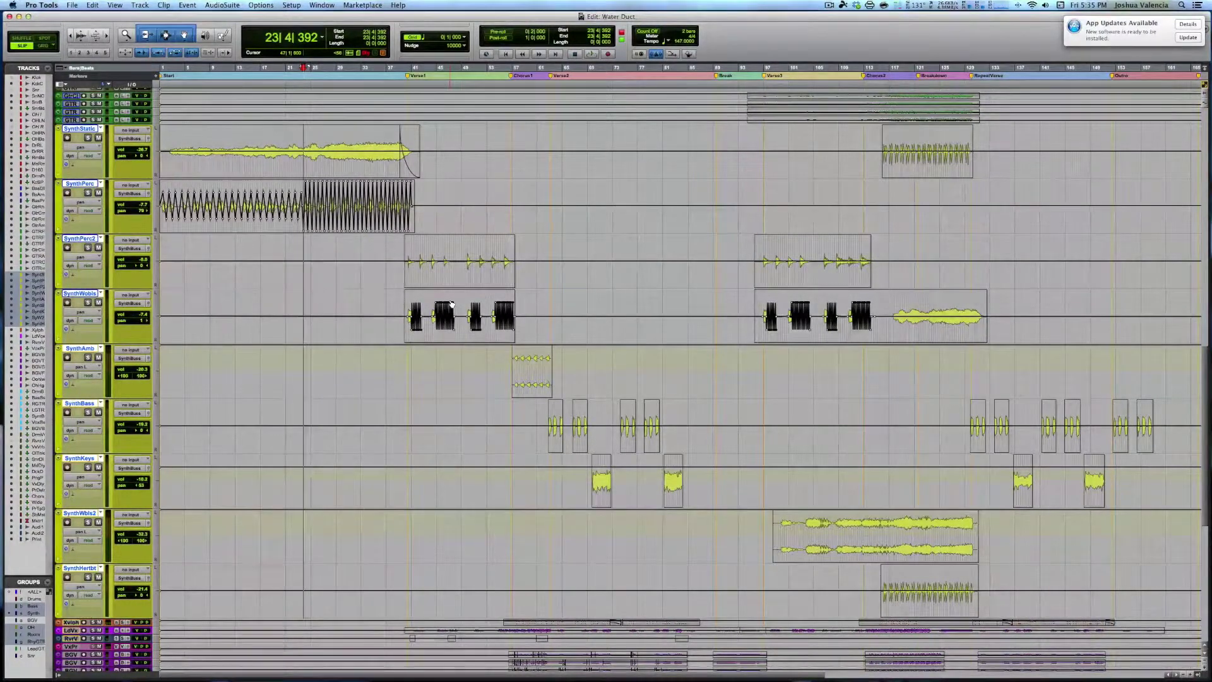
key(super+equal)
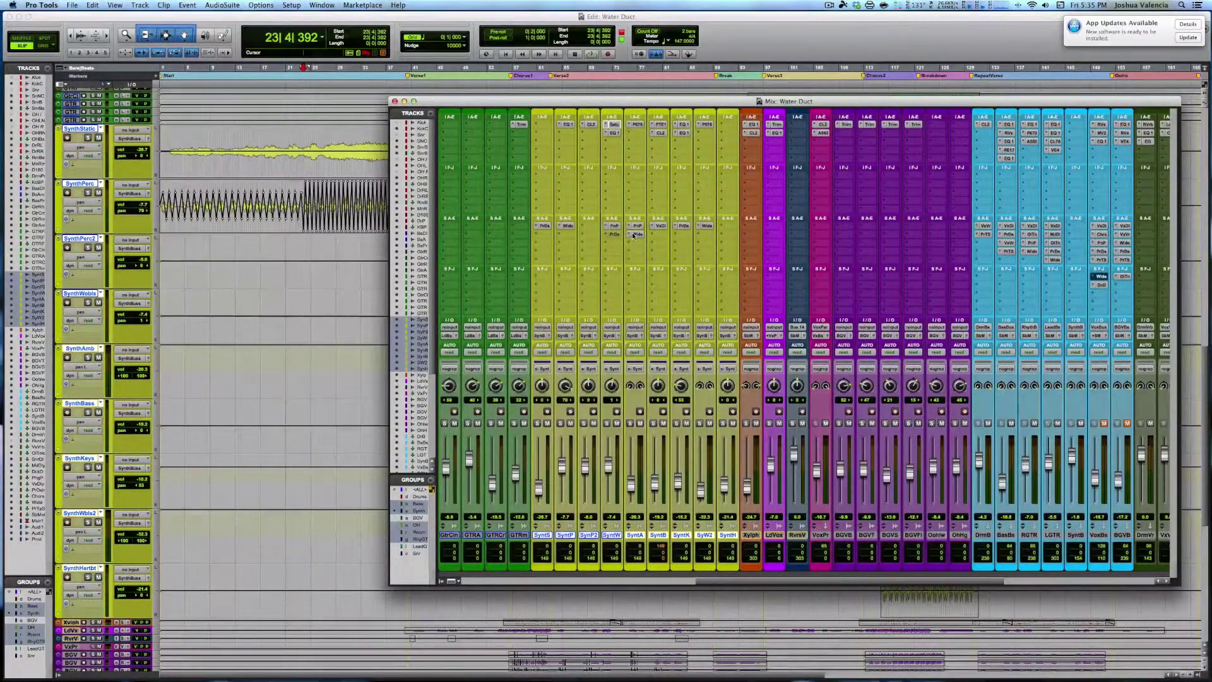
click(567, 227)
click(544, 227)
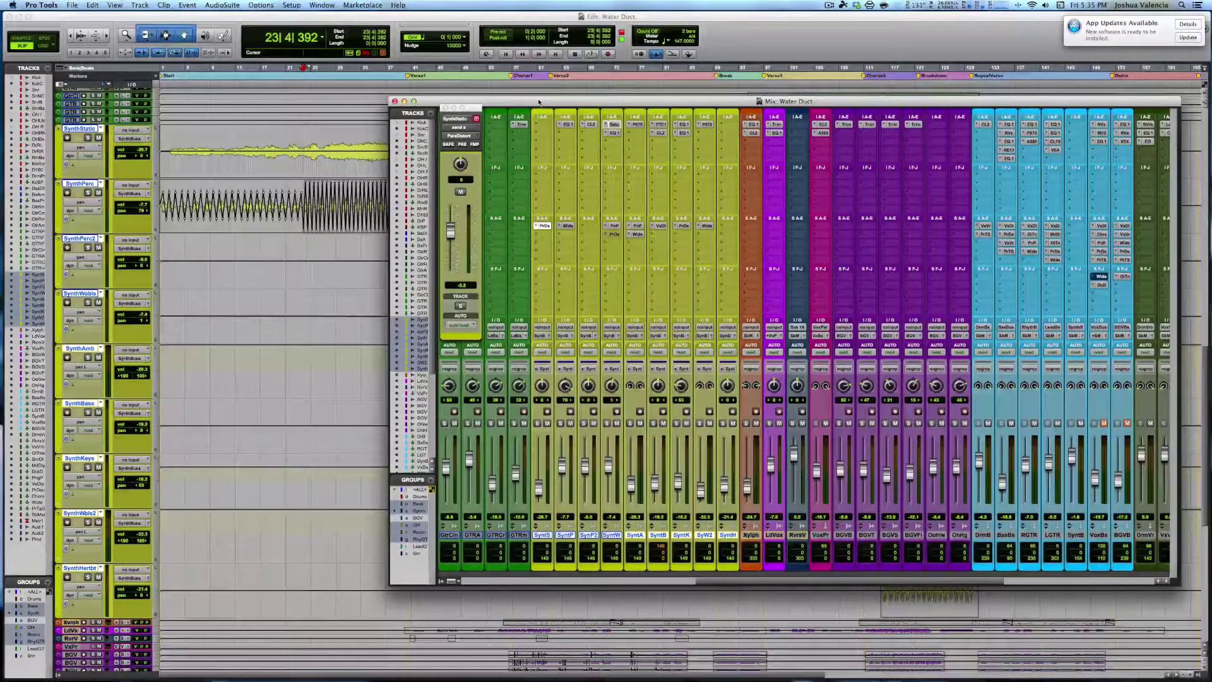
drag(538, 101, 577, 199)
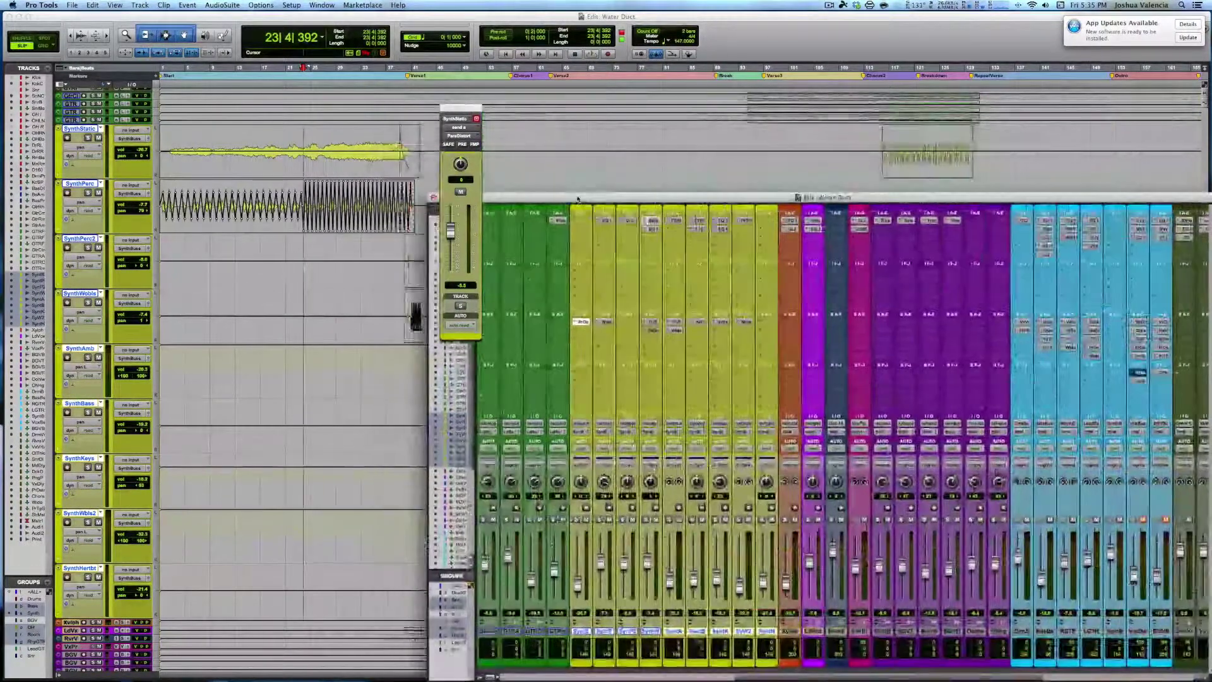
drag(577, 199, 584, 195)
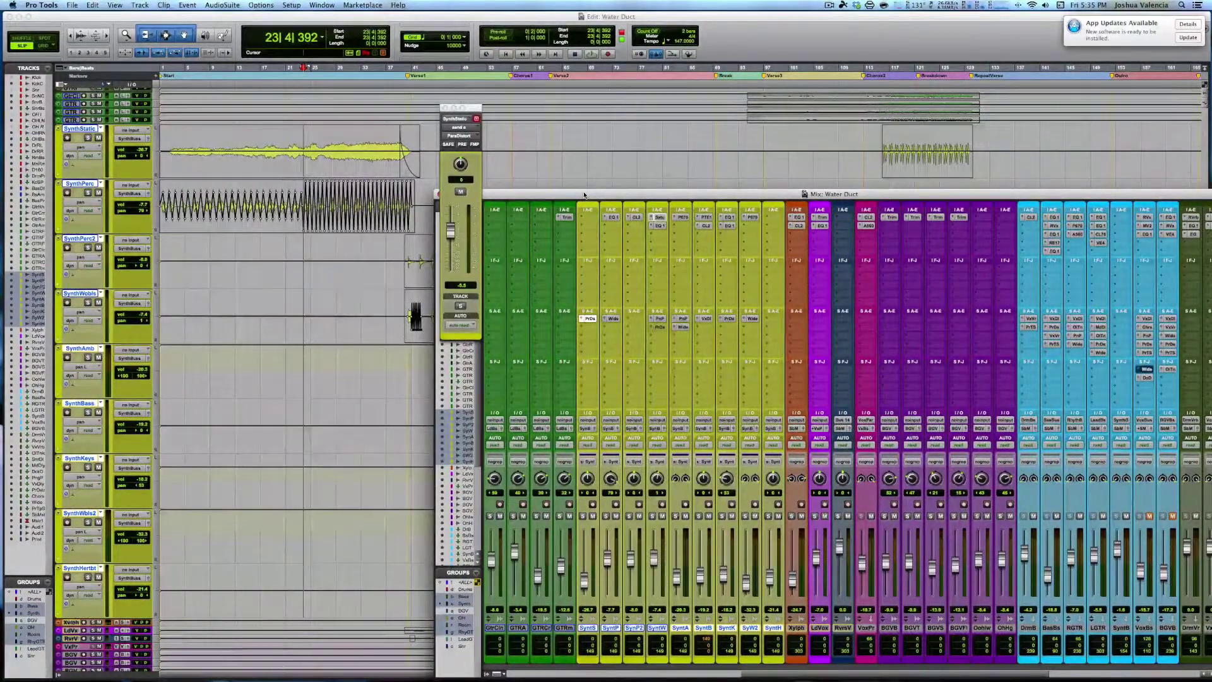
drag(584, 195, 824, 165)
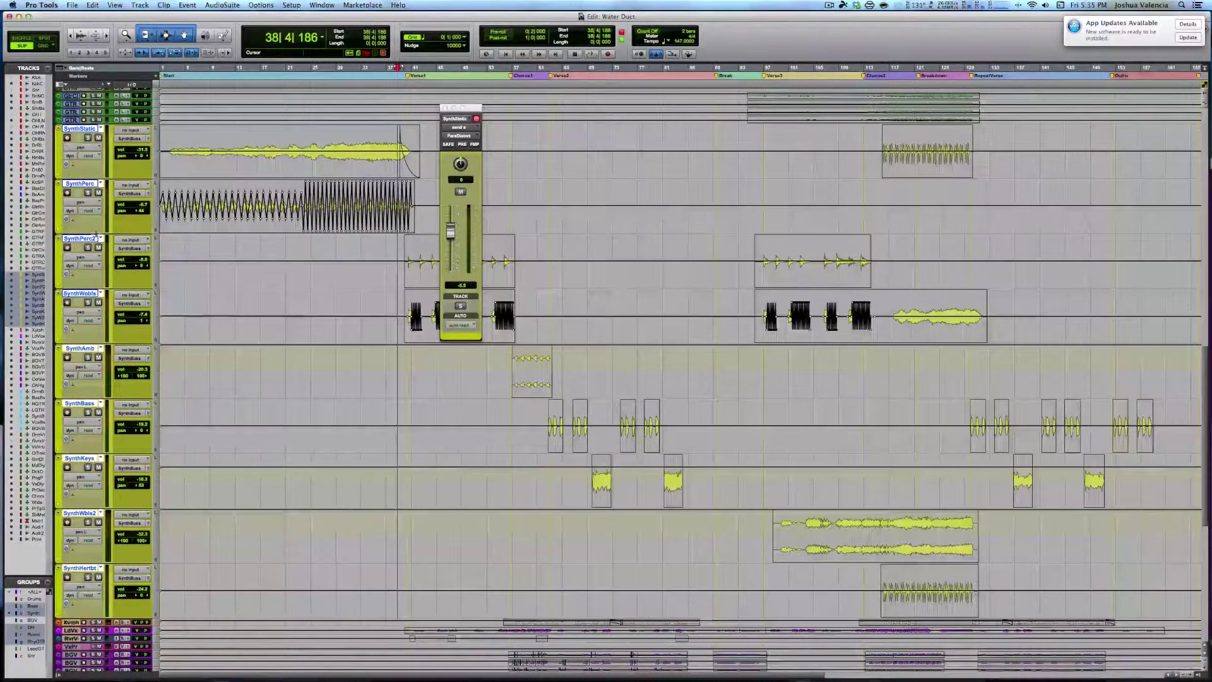
Play the transition into Verse 1 from bar 38 and stop.
key(space)
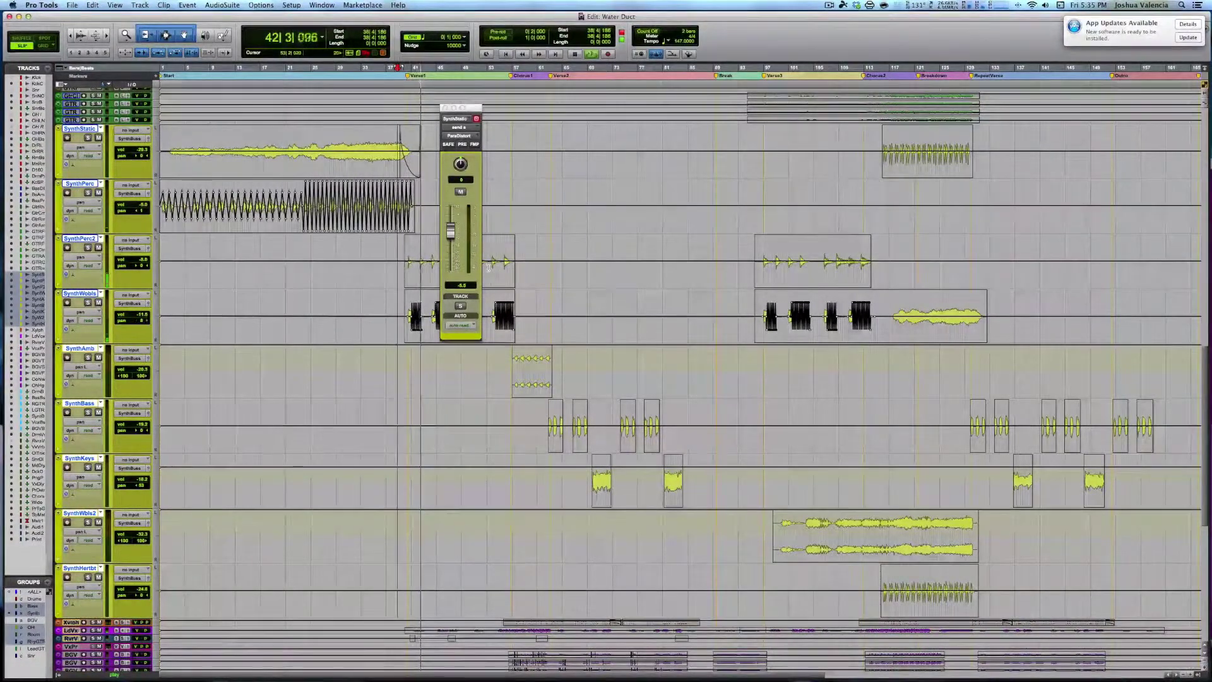
key(space)
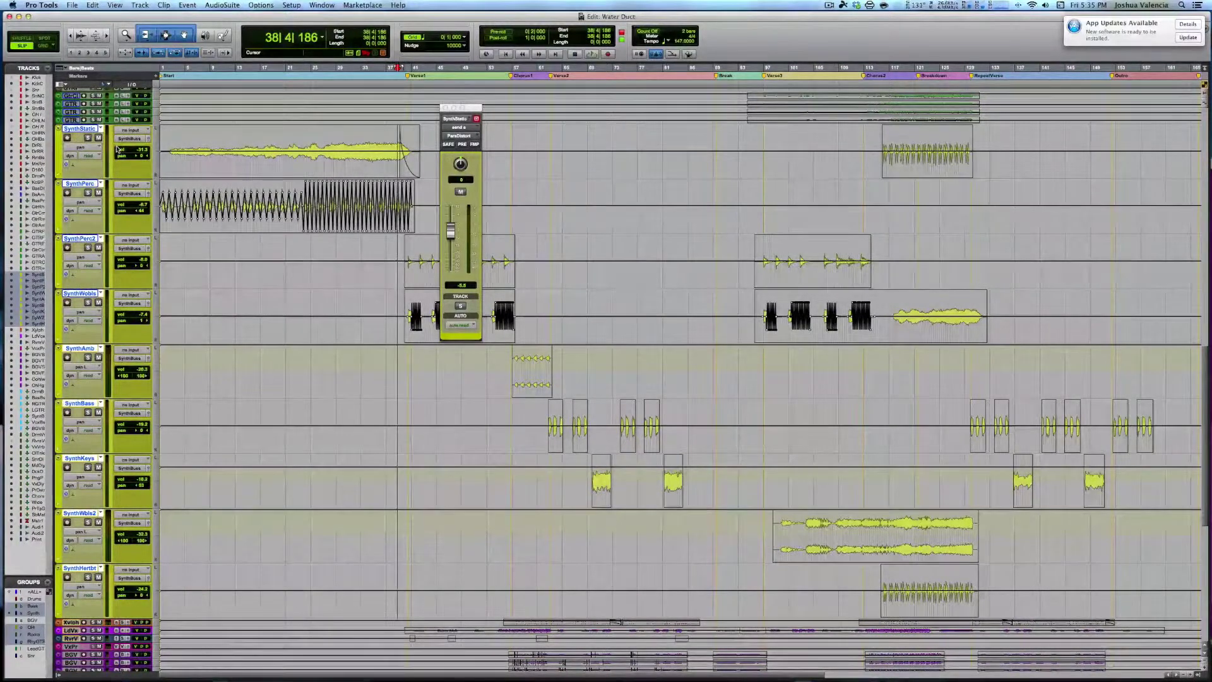
Show volume automation on the synth tracks and audition the SynthHertbt volume rise from bar 115.
key(ctrl+super+Left)
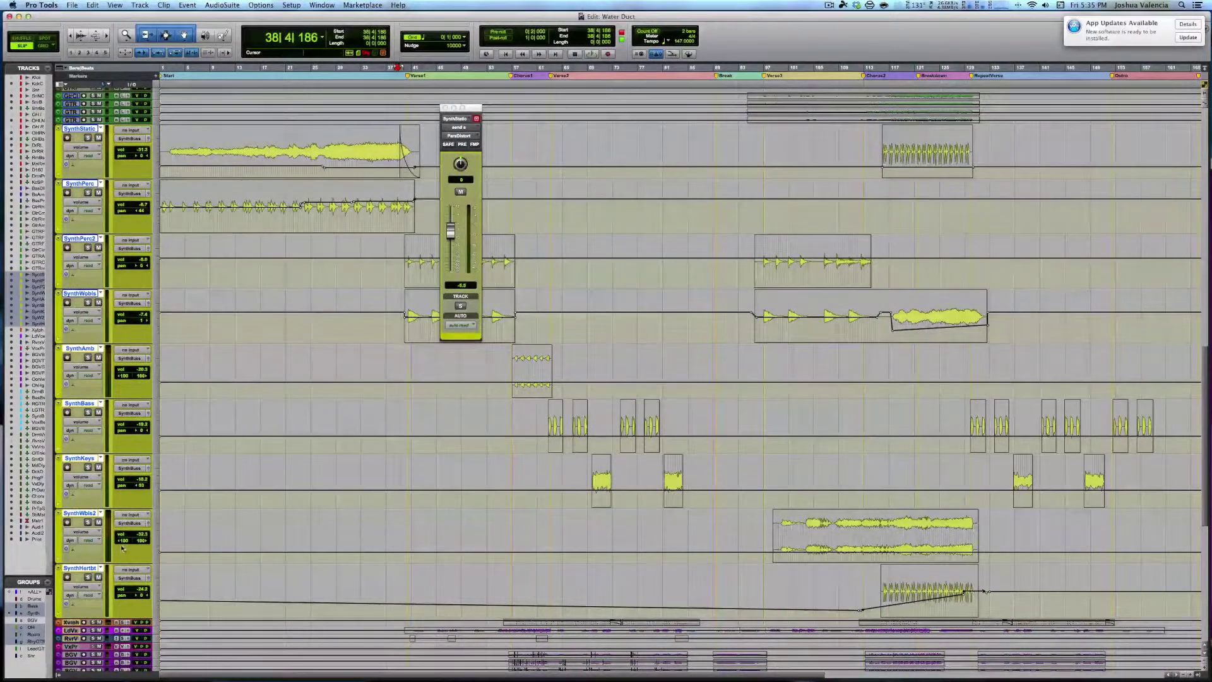
click(878, 593)
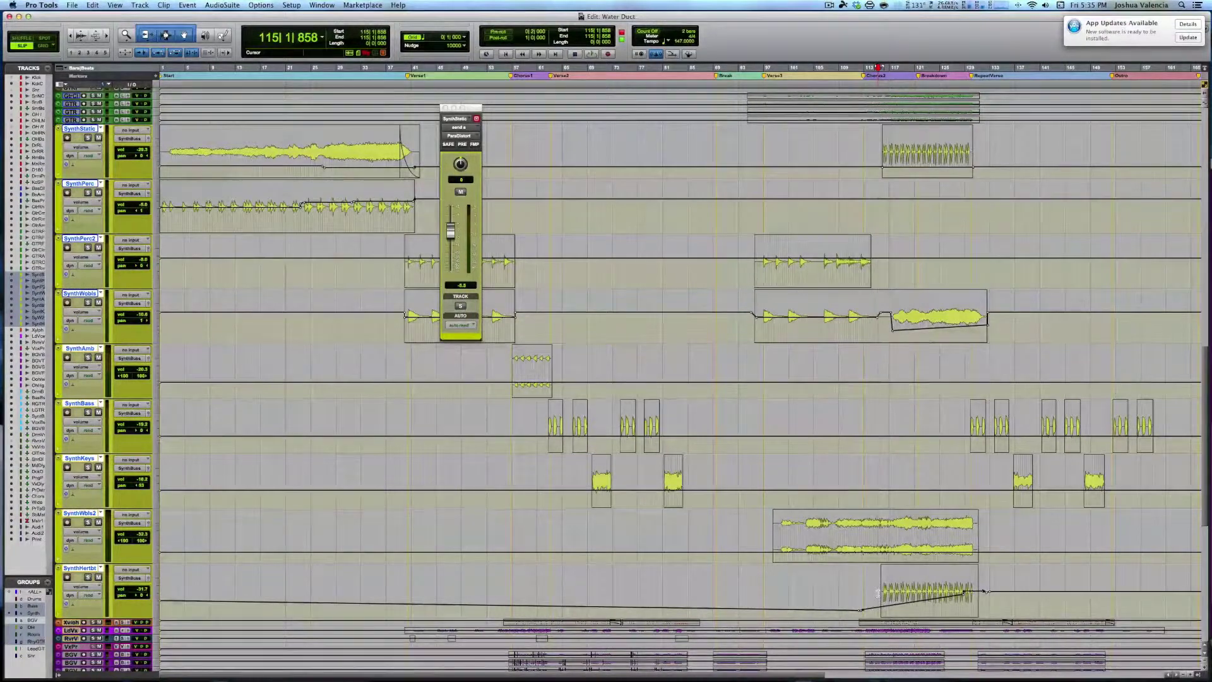
key(space)
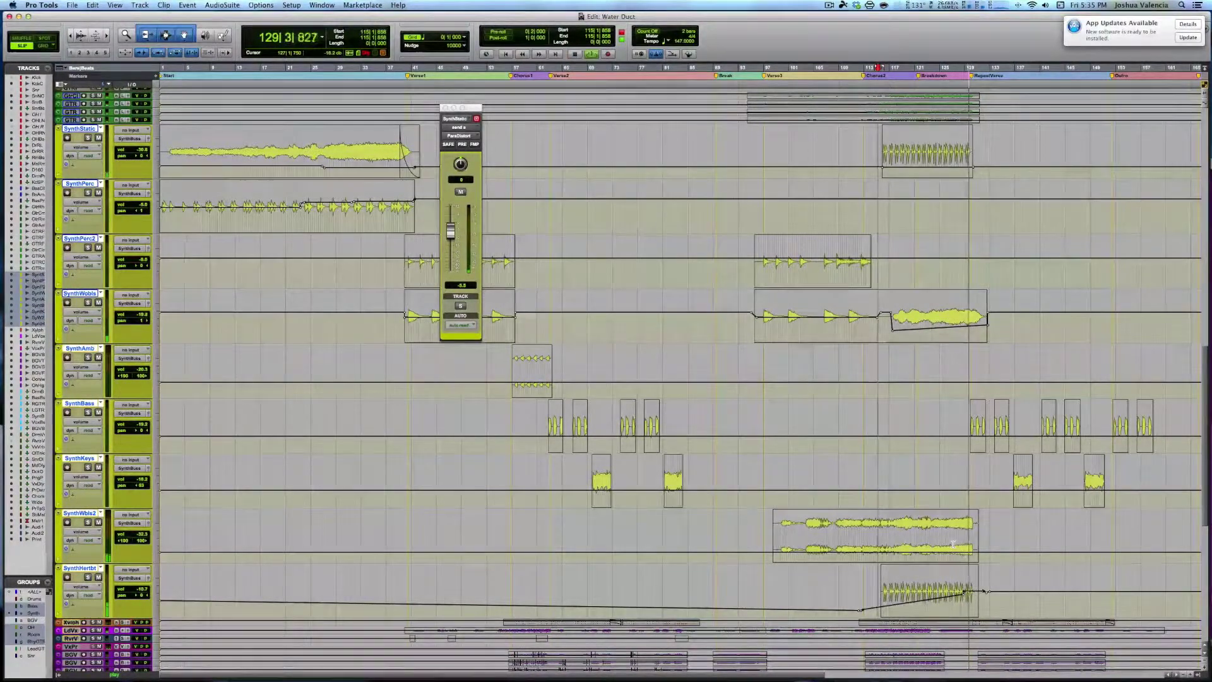
key(space)
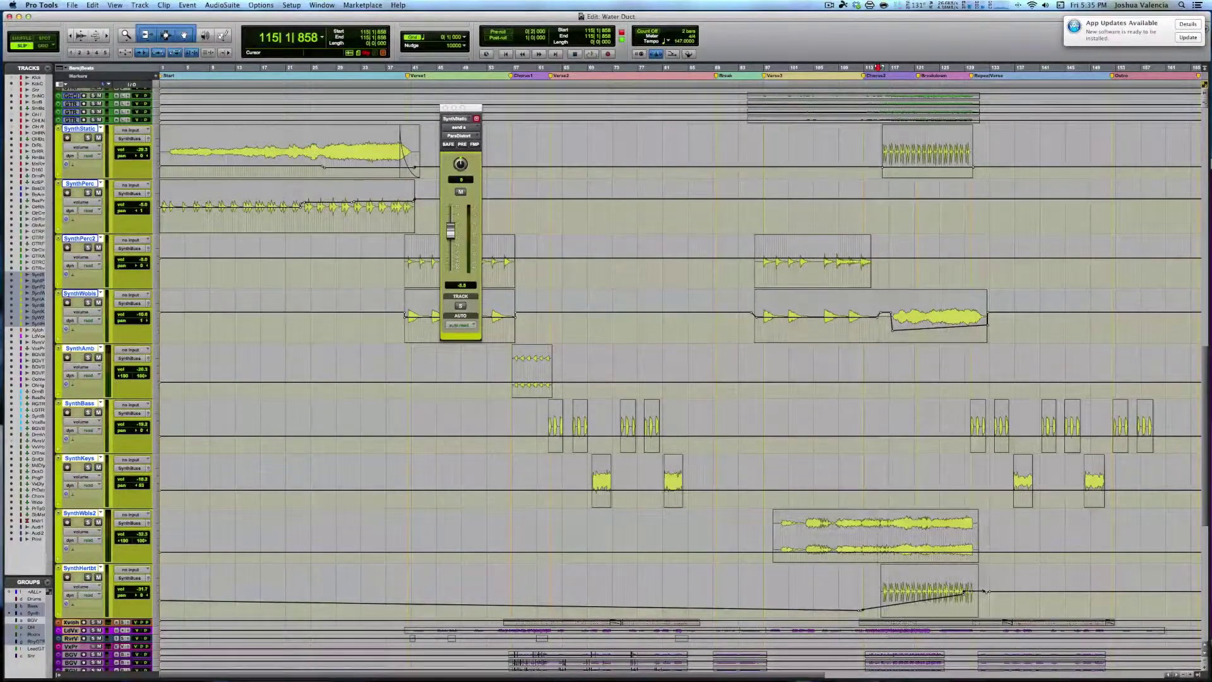
Inspect the CLA-2A compressor on the Xylophone track in the mixer, and close the plug-in and mixer windows.
key(super+equal)
drag(1087, 168, 789, 130)
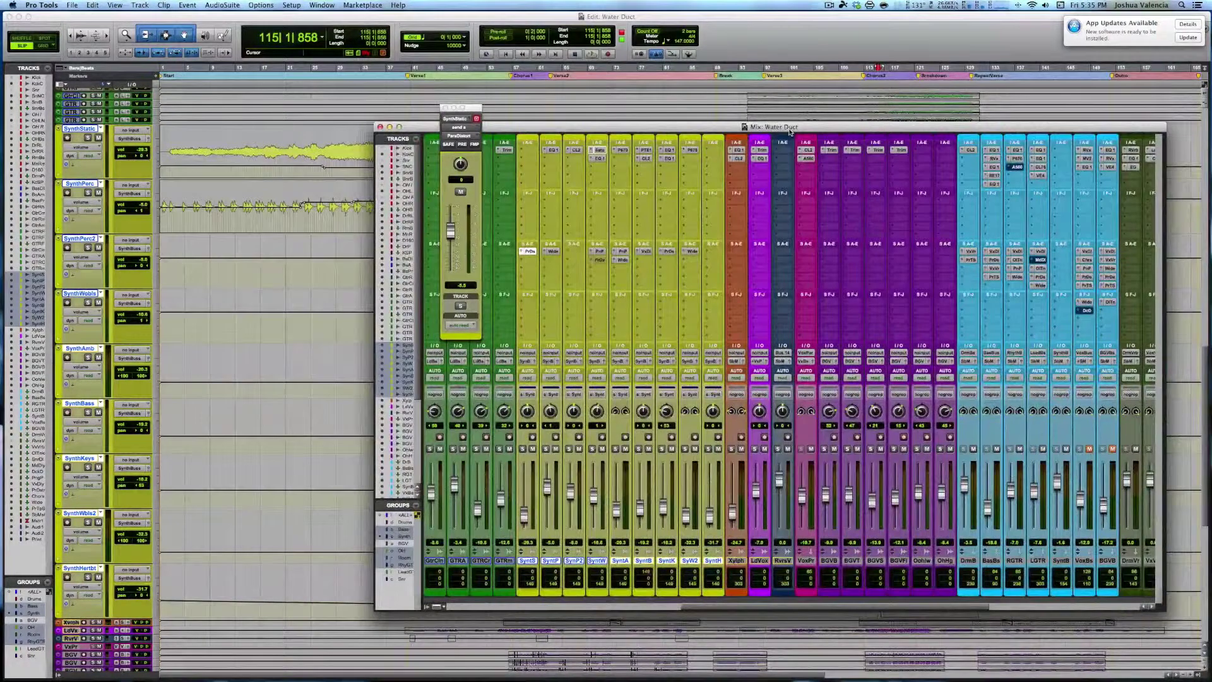
click(738, 158)
scroll(740, 162, right, 4)
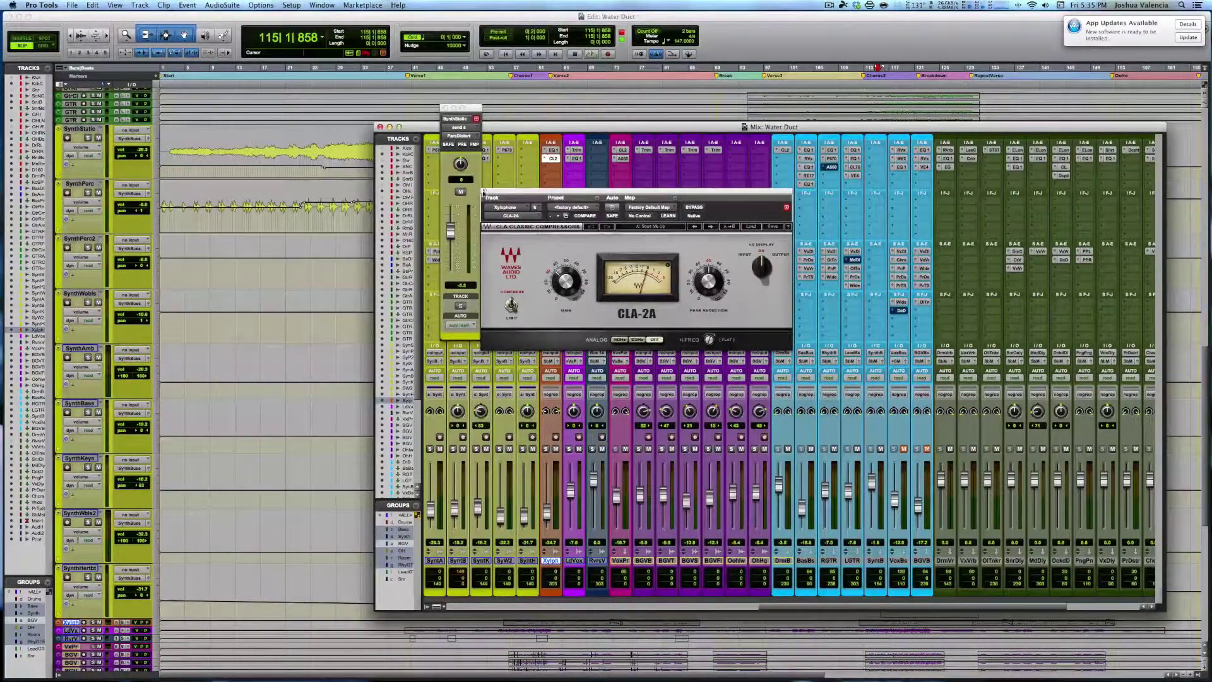
click(483, 191)
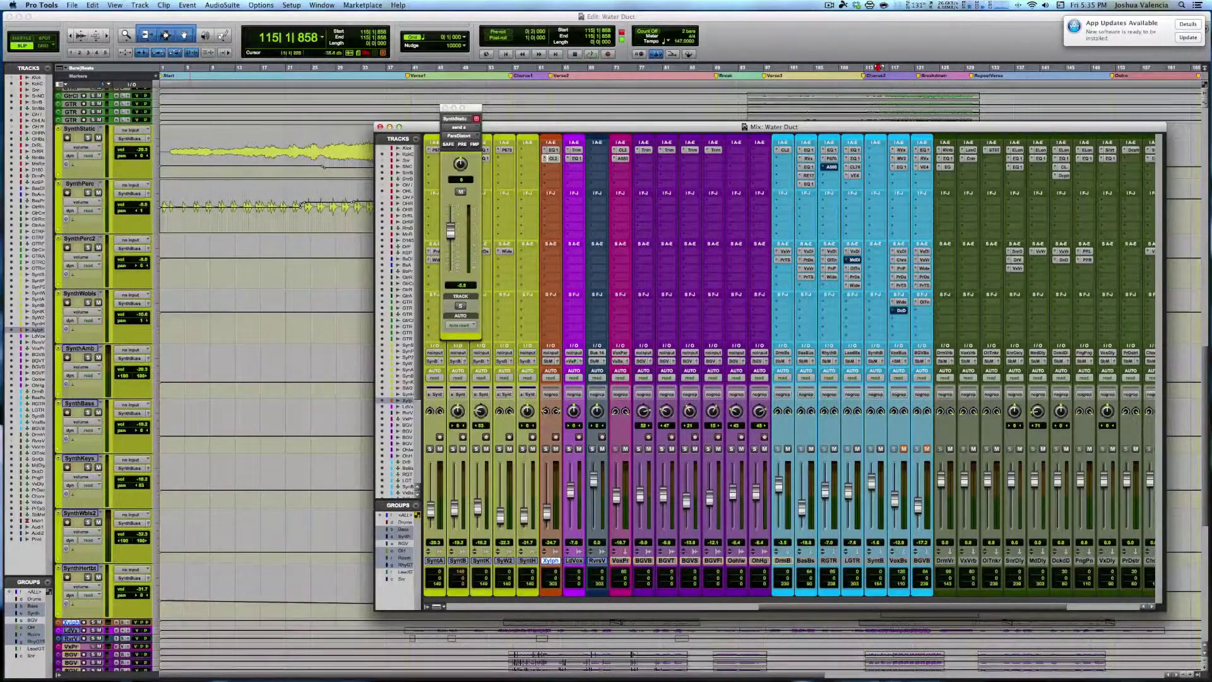
scroll(189, 474, down, 1)
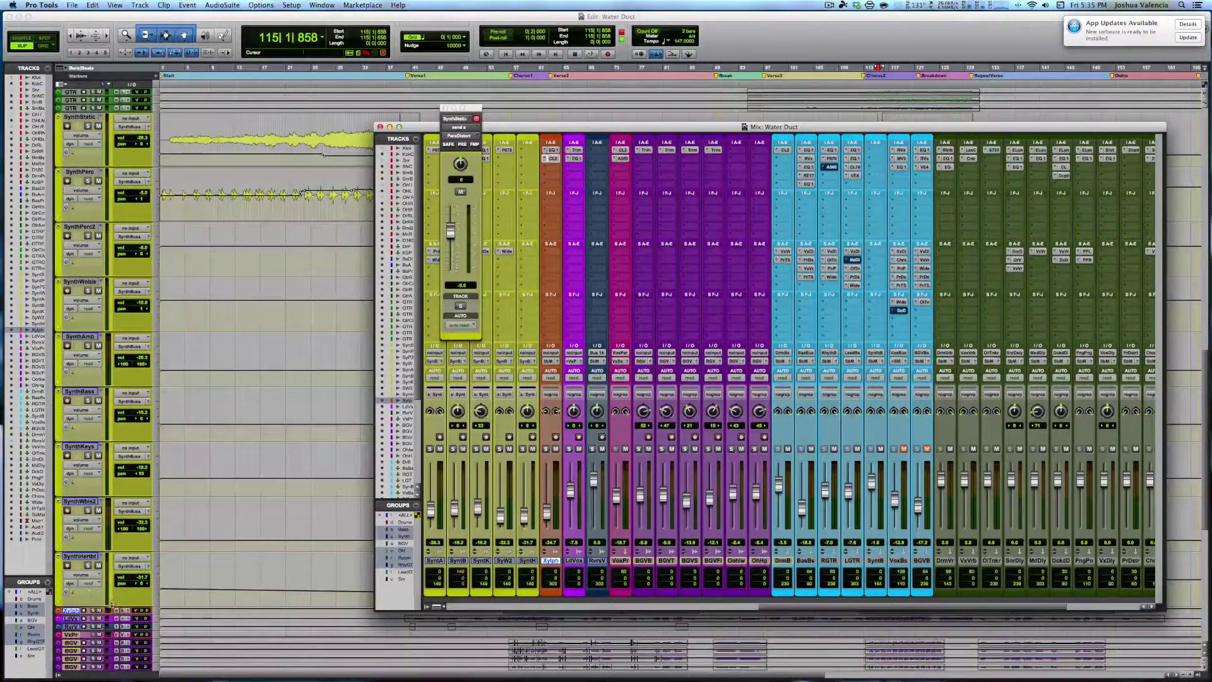
key(super+equal)
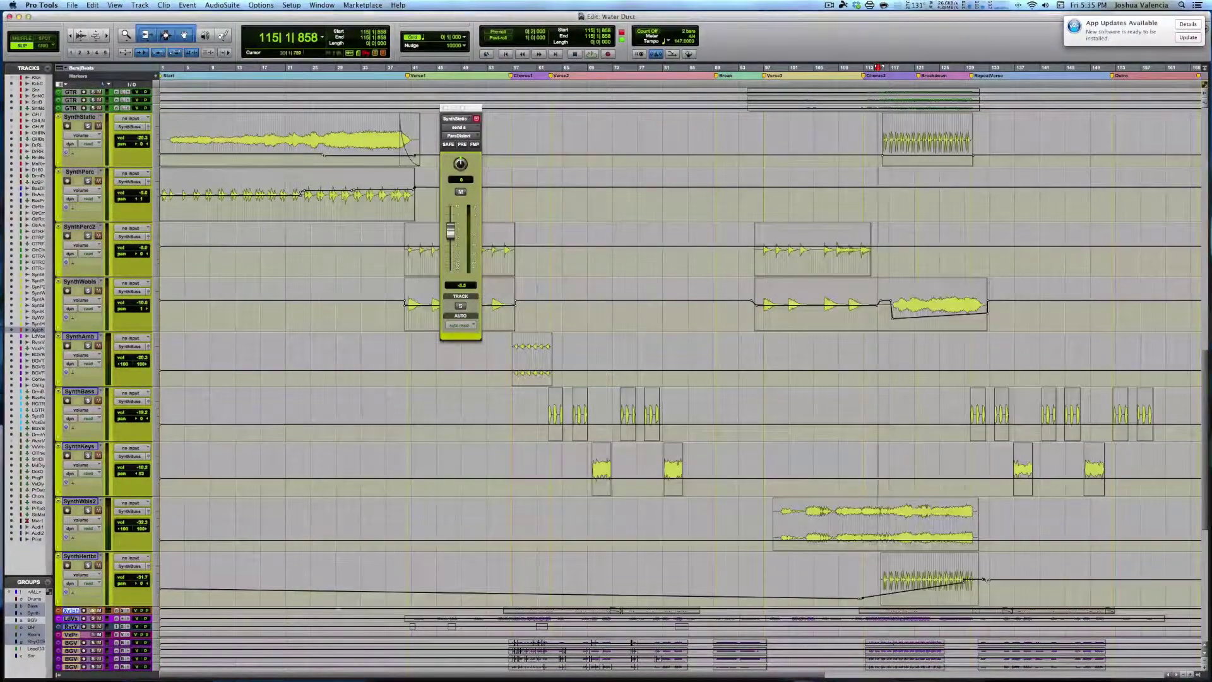
Audition the Xylophone track at the start of Chorus 1 from bar 57 twice.
click(517, 613)
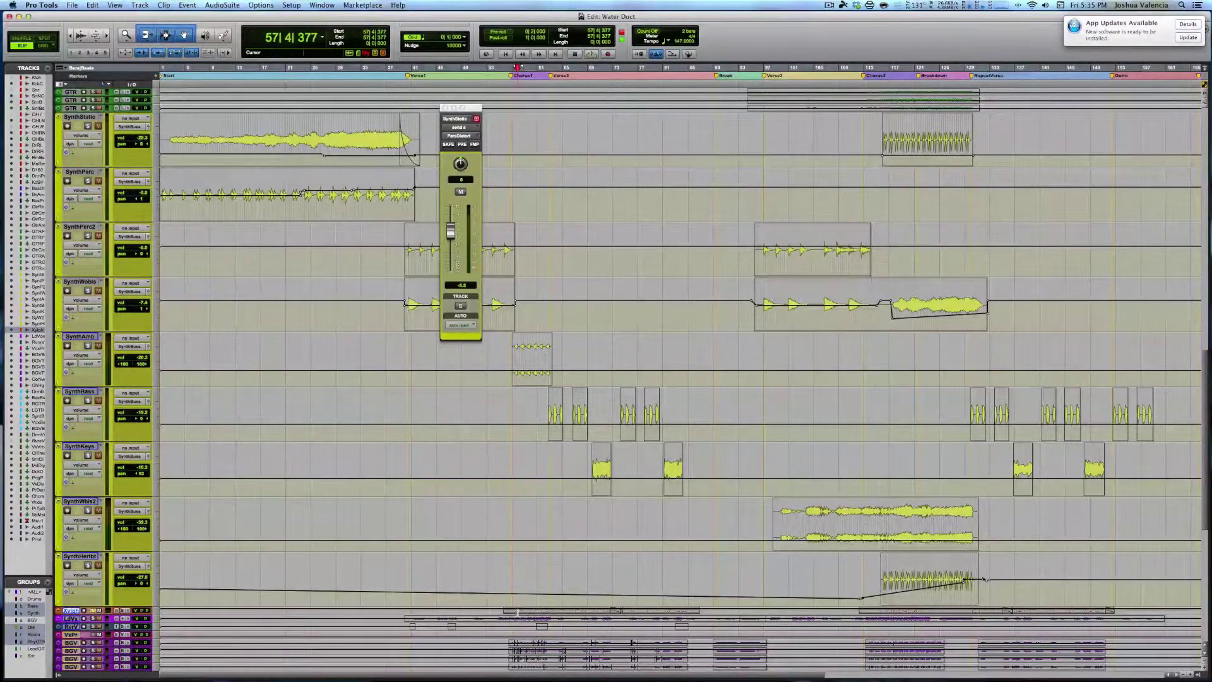
key(space)
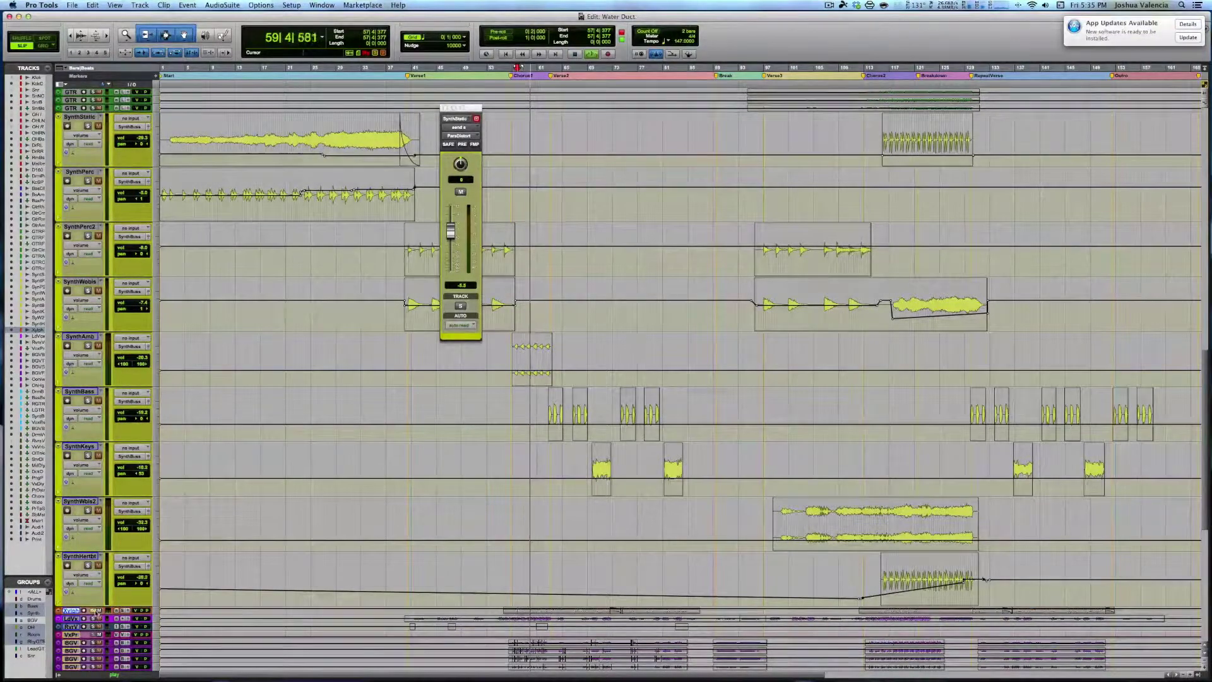
key(space)
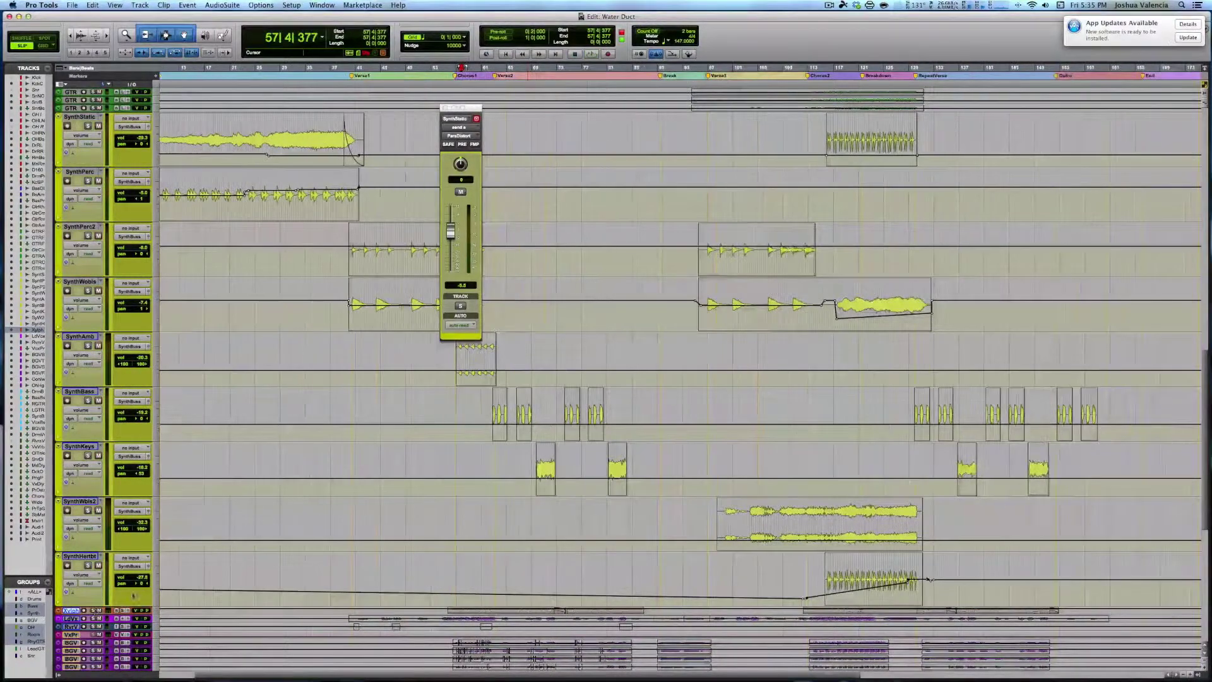
key(space)
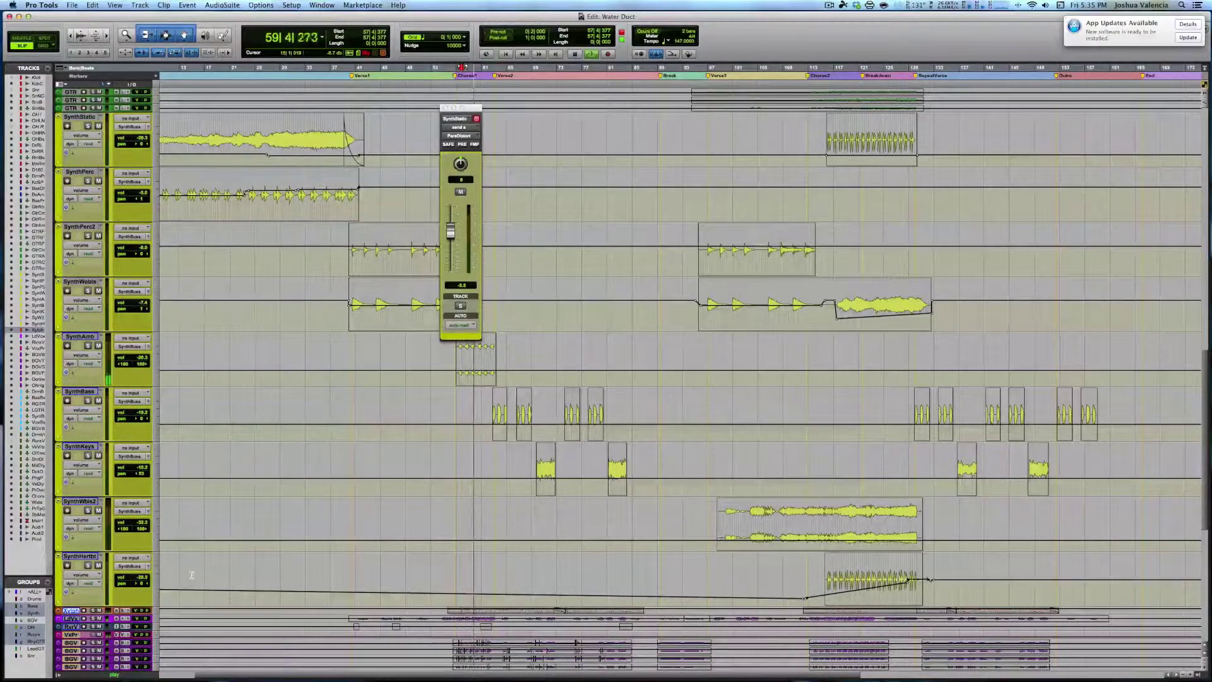
key(space)
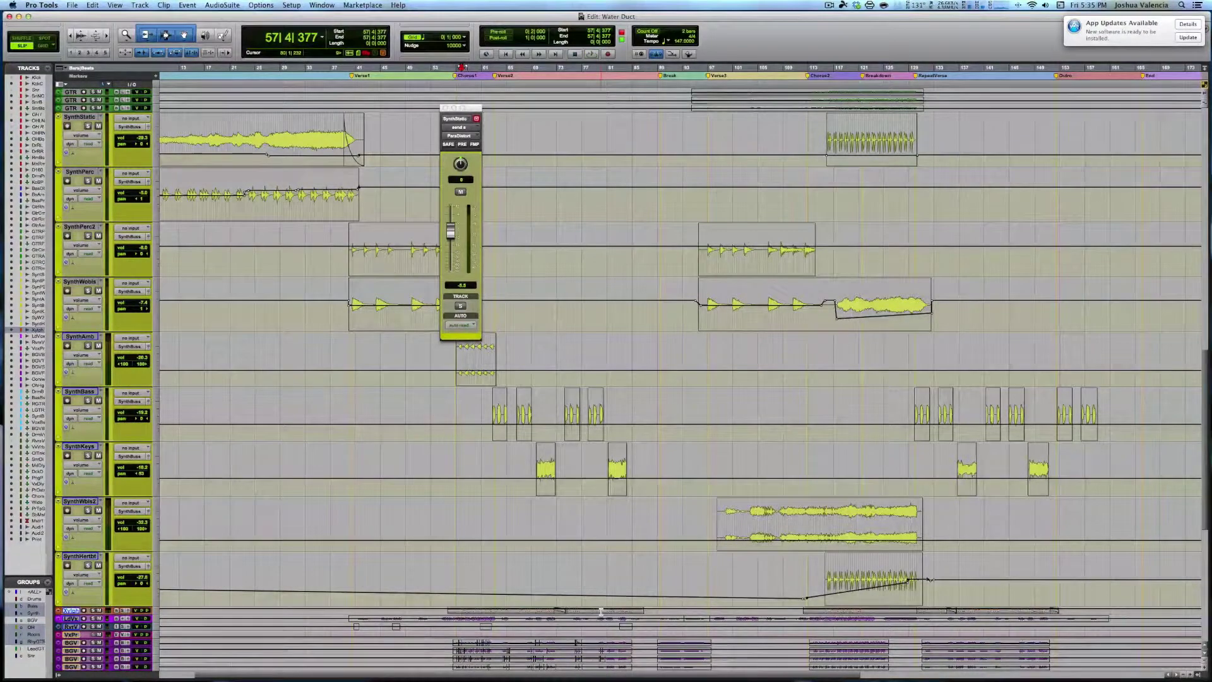
Play the Xylophone part from bar 80, and replay it with a selection spanning bars 81 to 86.
key(space)
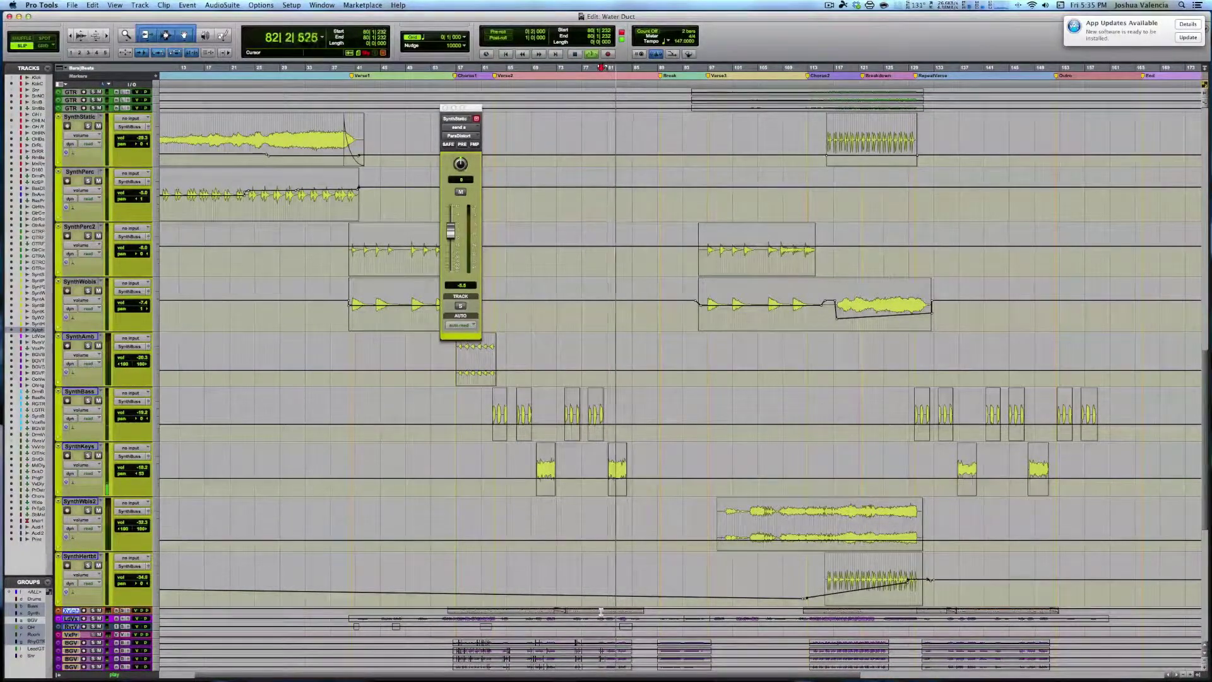
scroll(601, 611, left, 2)
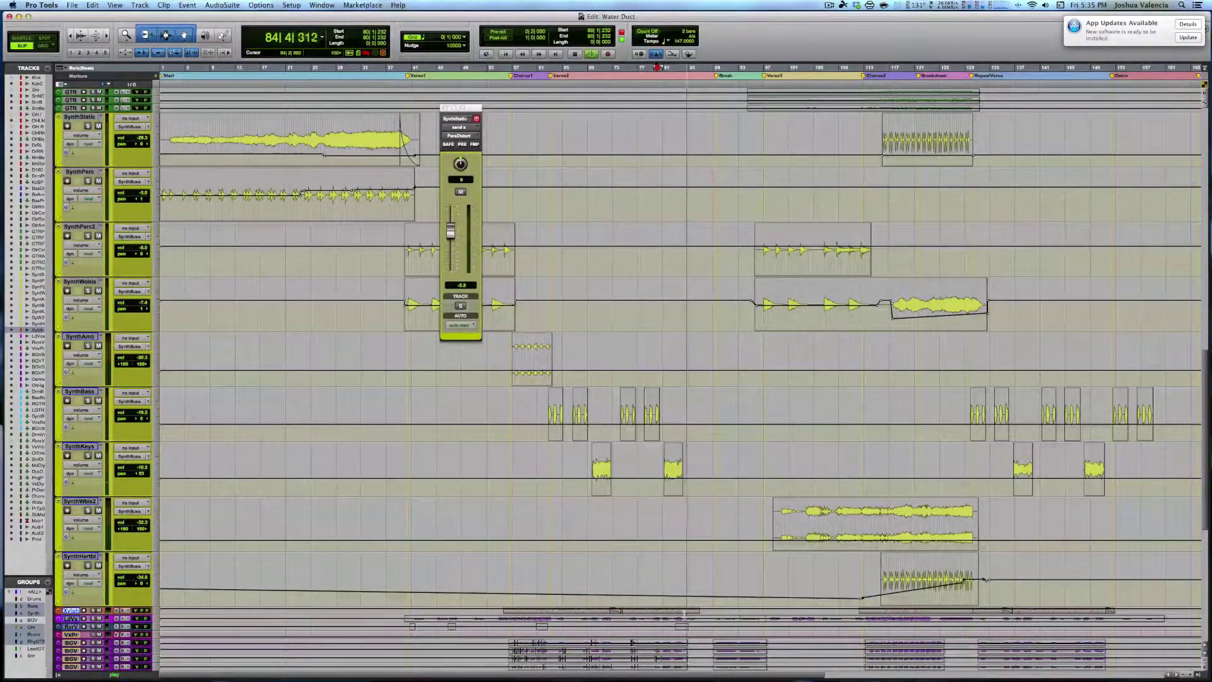
key(space)
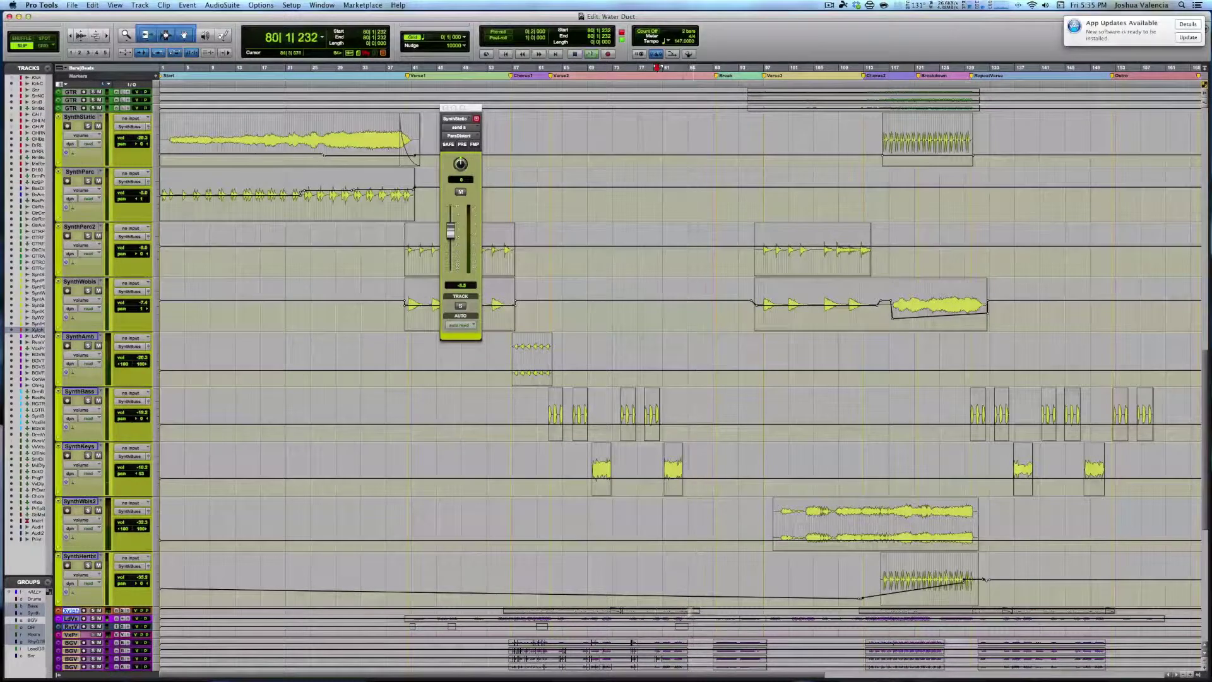
drag(664, 611, 700, 611)
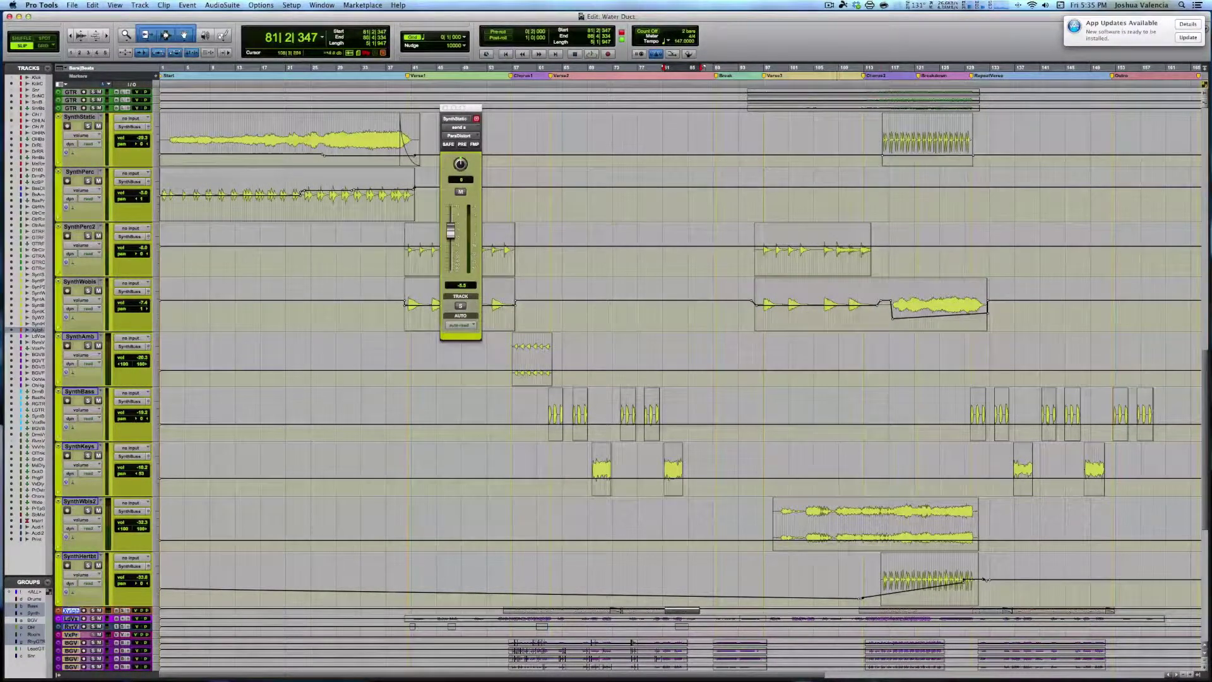
key(space)
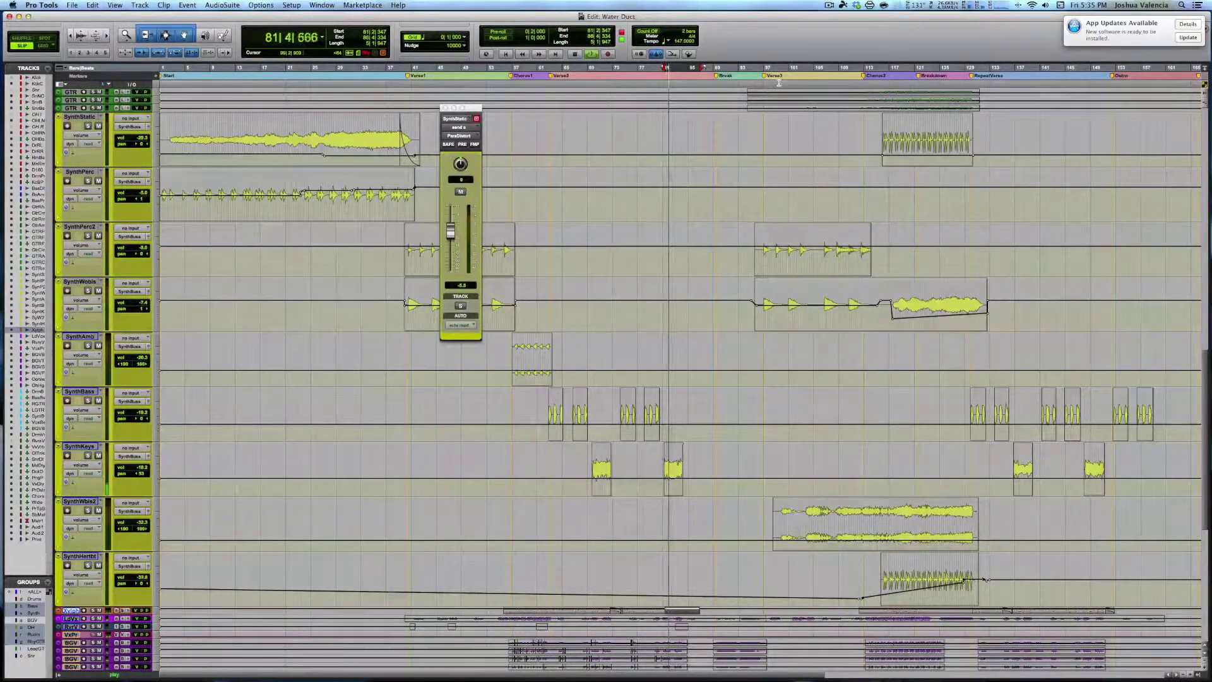